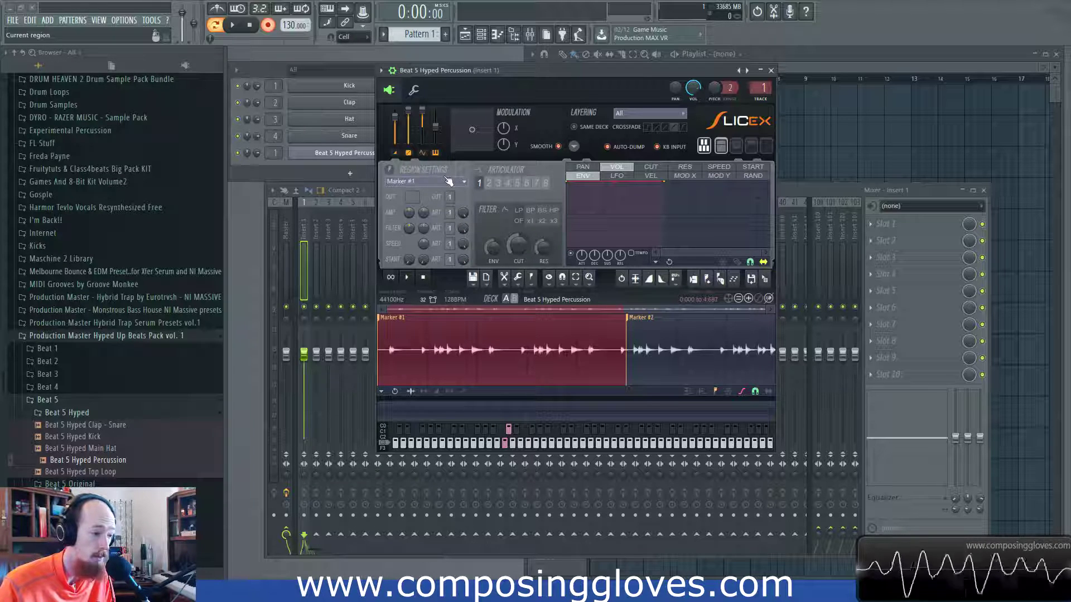
Step: Reposition the Slicex window and examine the region settings options for Marker #1, including its Purpose choices
left_click_drag(574, 75, 514, 60)
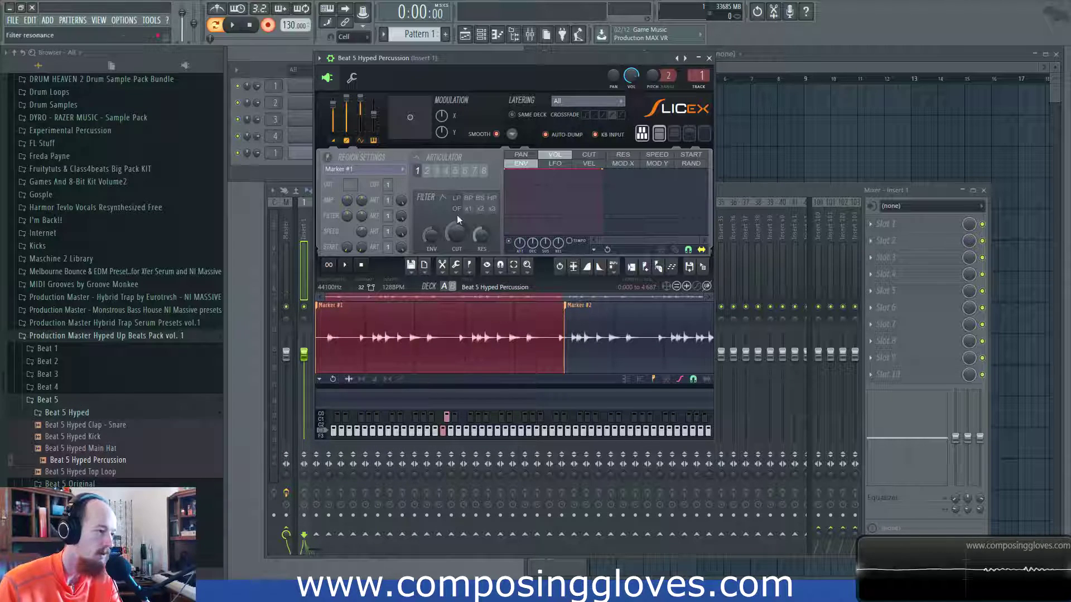
left_click(342, 168)
left_click(343, 168)
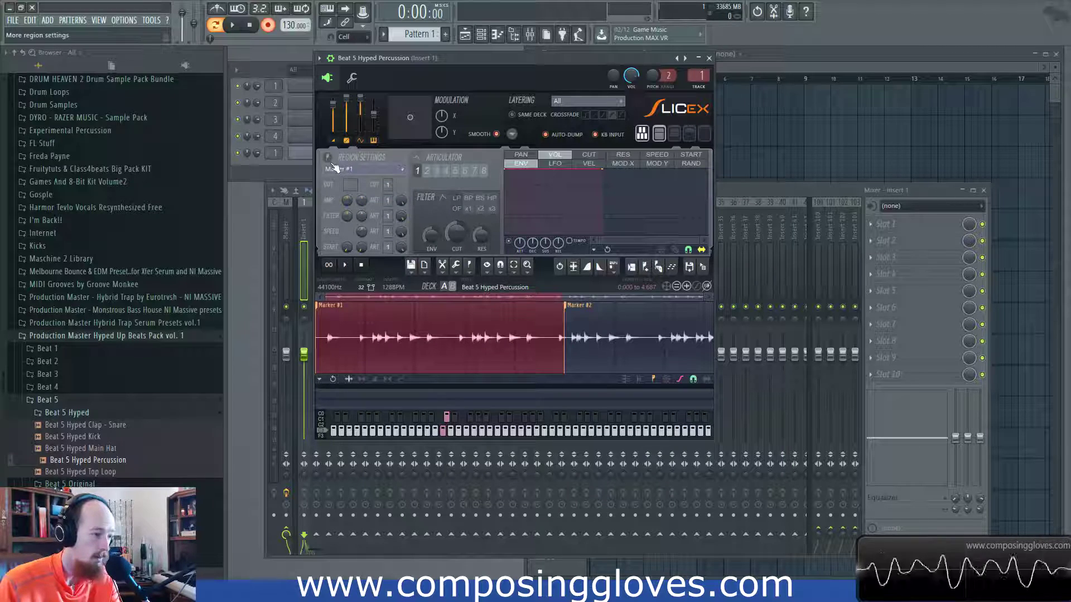
left_click(329, 158)
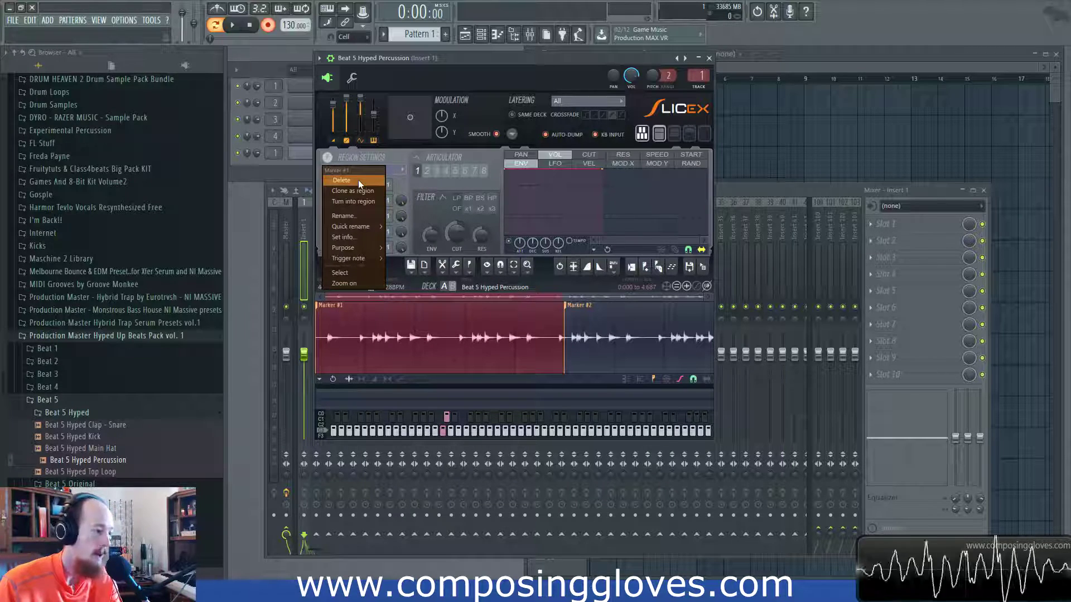
left_click(328, 157)
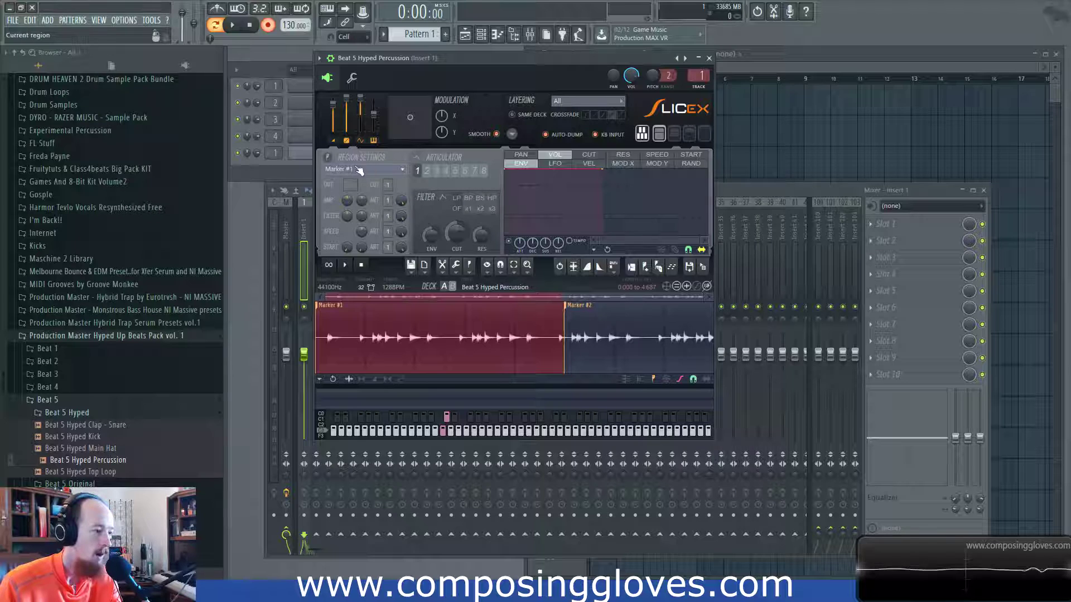
left_click(327, 158)
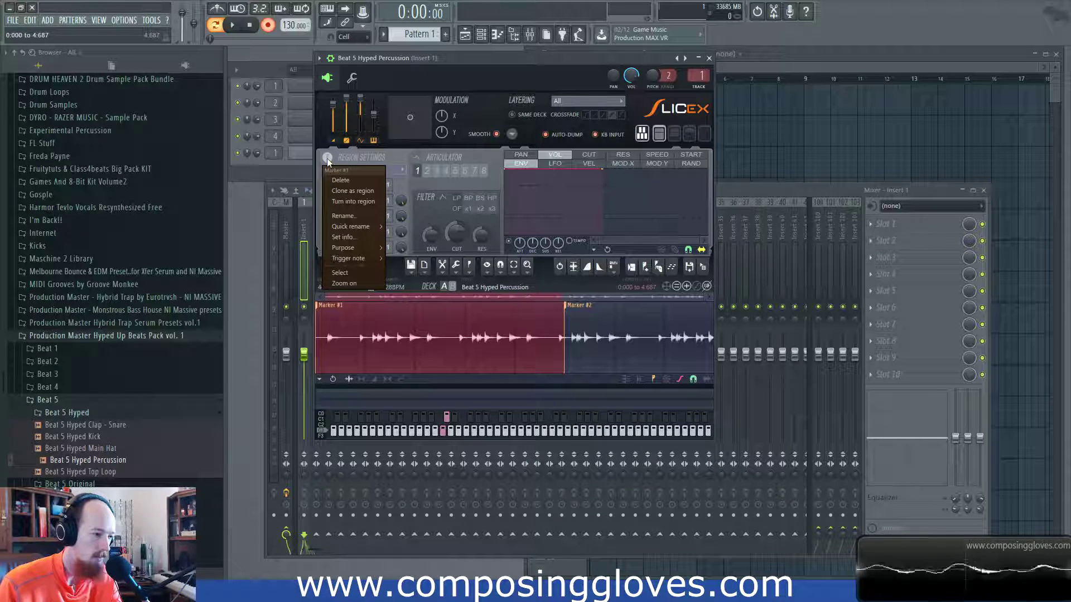
mouse_move(376, 251)
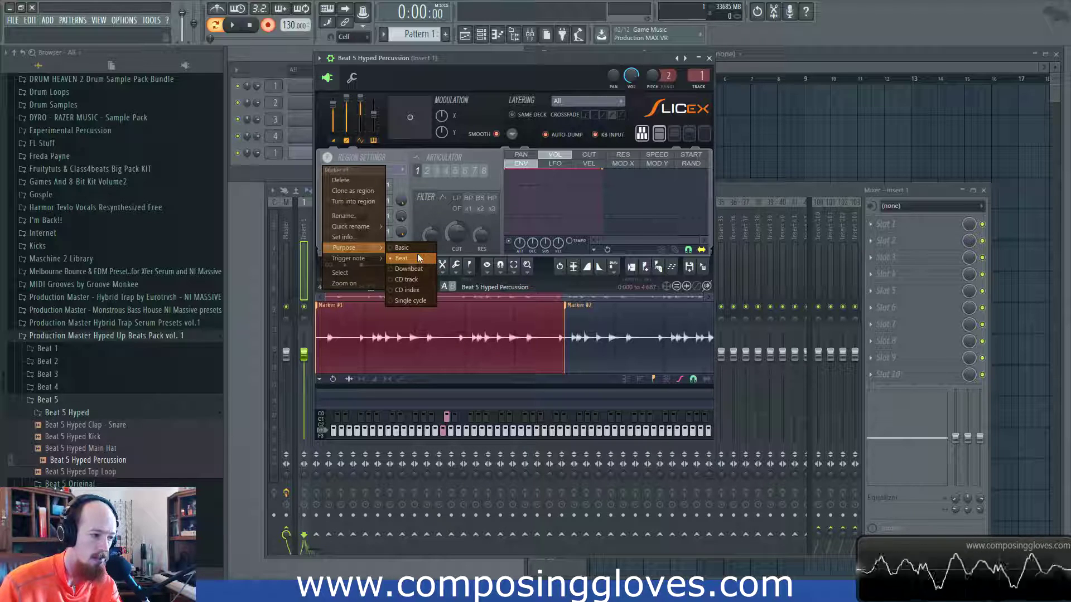
left_click(331, 152)
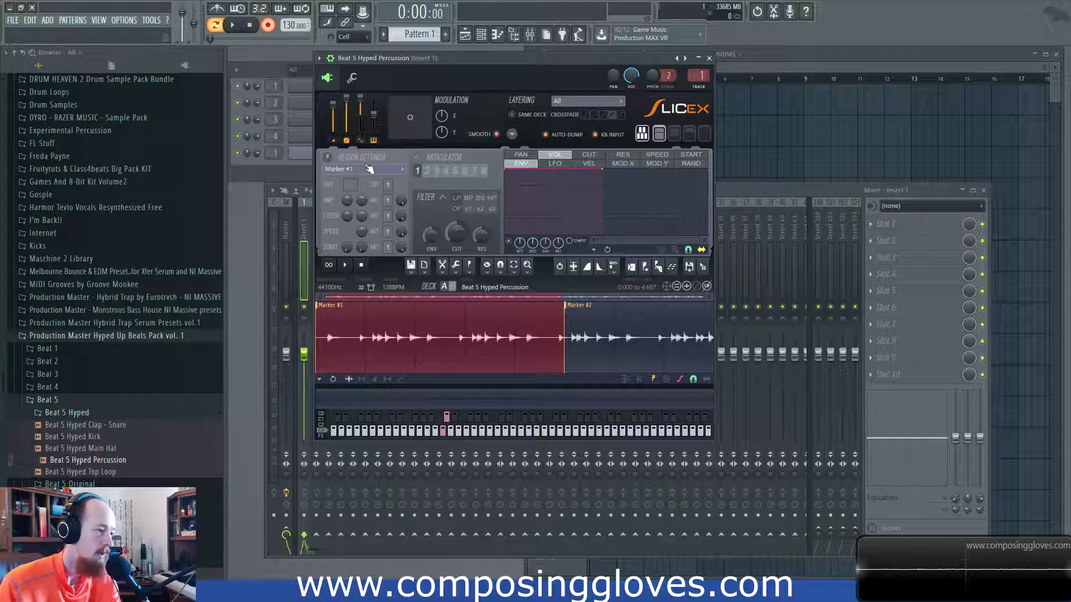
Step: Select the Marker #2 region and move the Slicex window aside to uncover the channel rack and mixer tracks
left_click(377, 169)
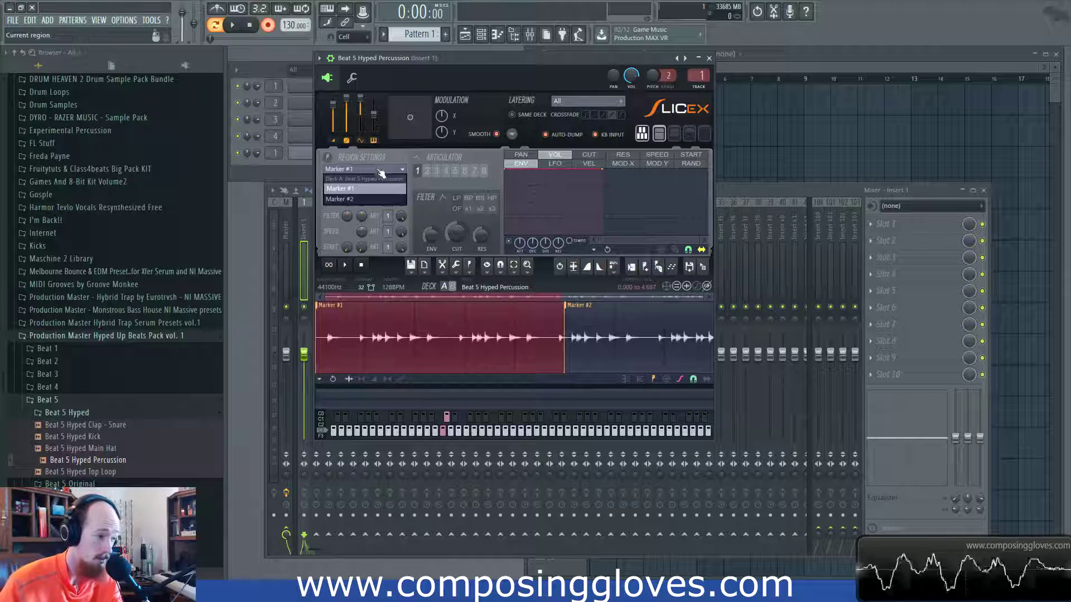
left_click(371, 180)
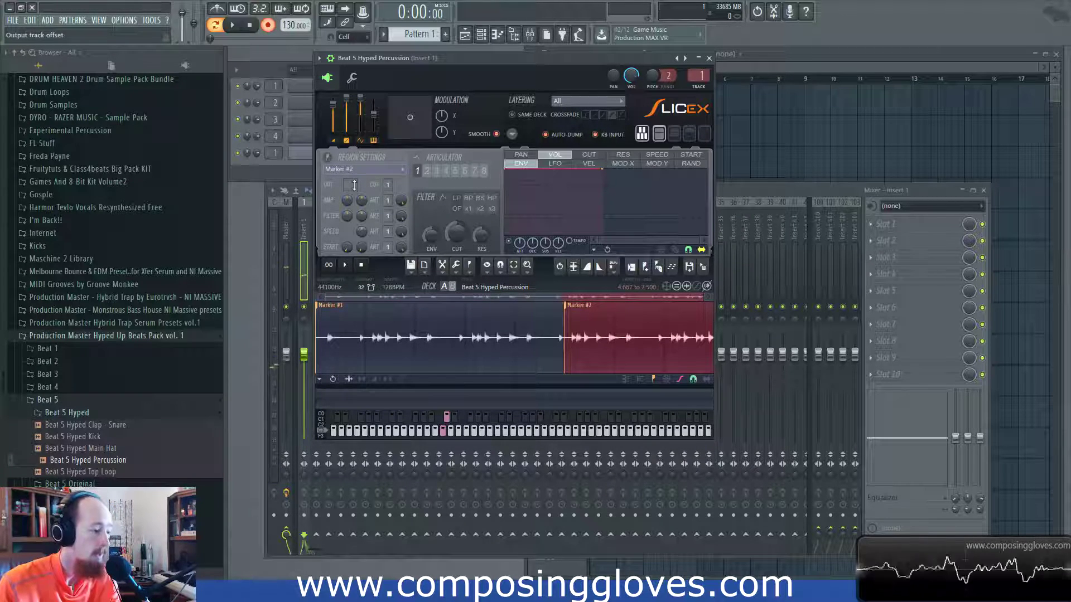
left_click_drag(525, 61, 571, 77)
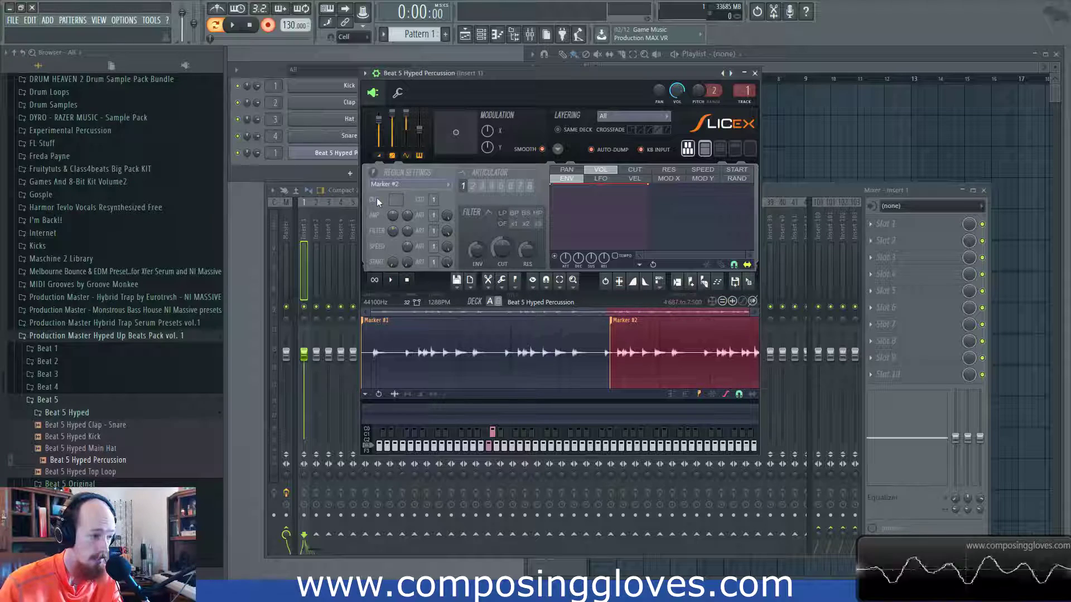
left_click_drag(562, 80, 596, 96)
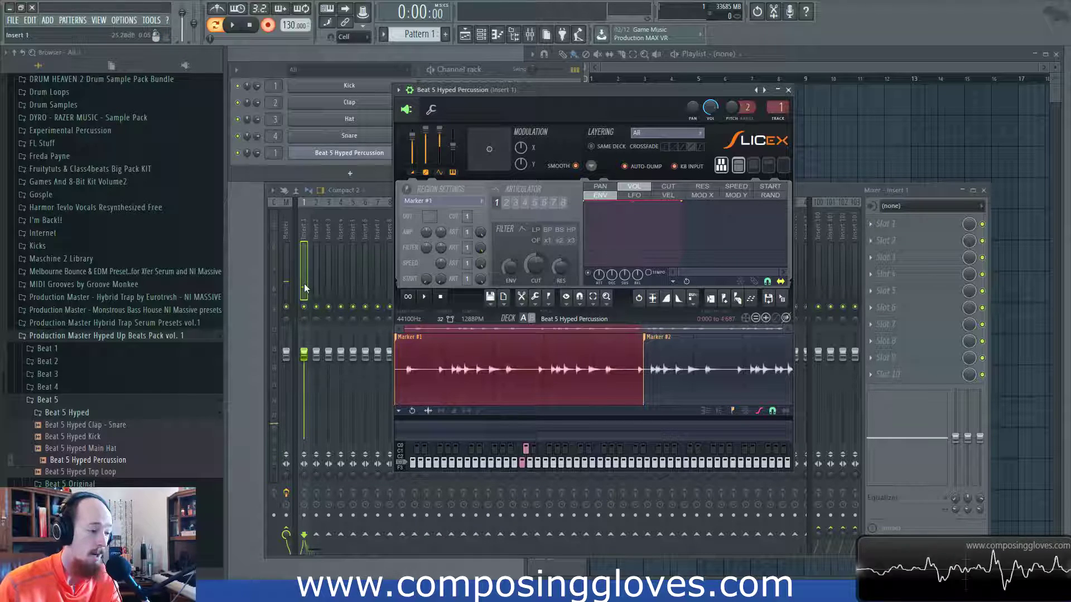
left_click_drag(633, 89, 714, 87)
Step: Try an output track offset of 1 on the Marker #1 region and play its slice
left_click_drag(509, 214, 509, 208)
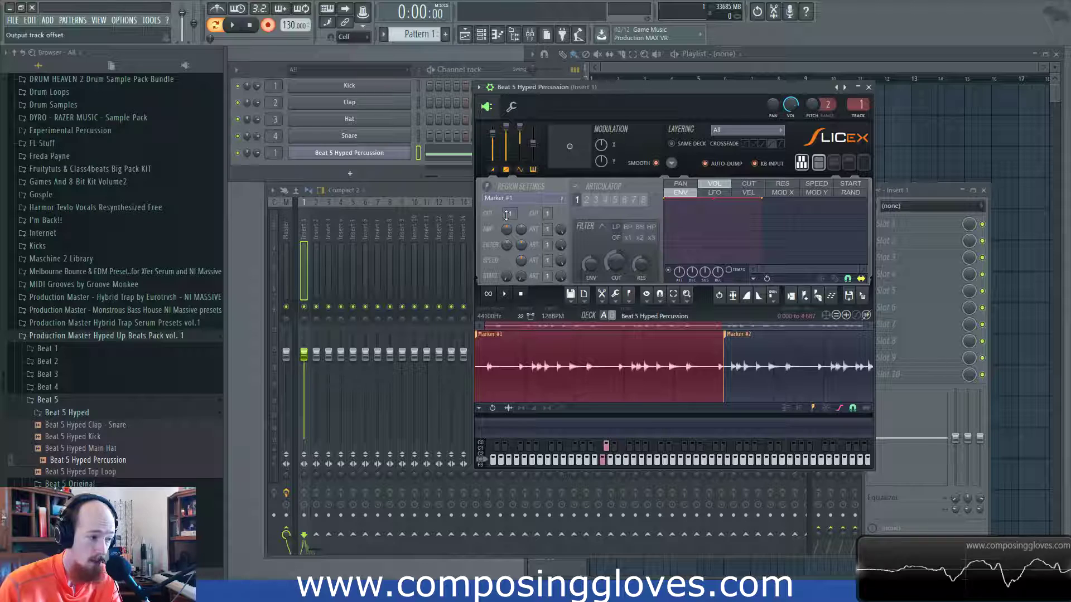
key("z")
scroll(518, 210, "up", 2)
key("z")
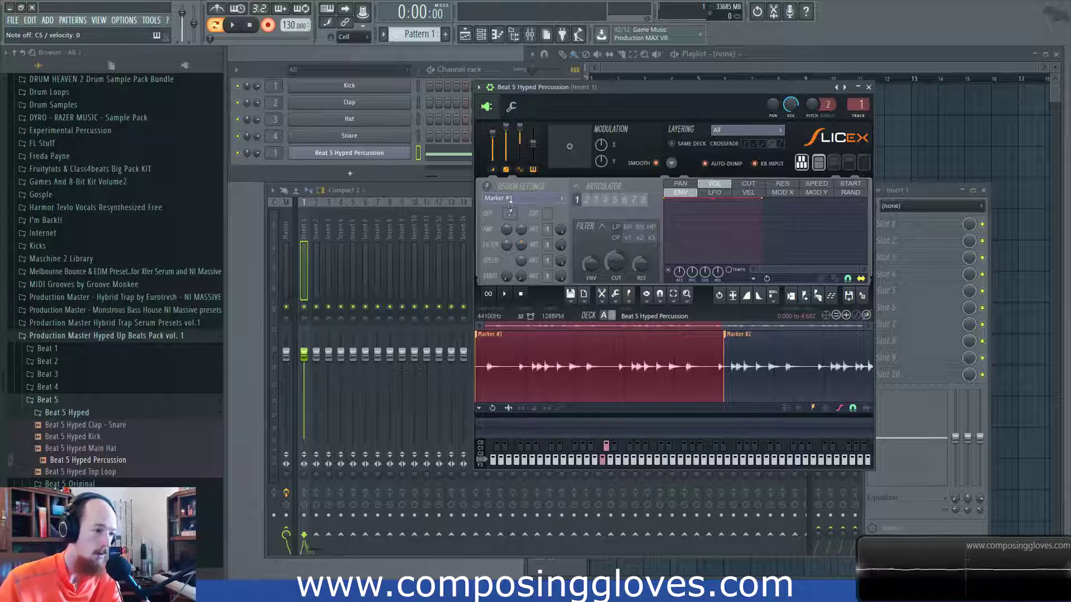
Step: Set the cut group to 1 for both the Marker #1 and Marker #2 regions
left_click(549, 215)
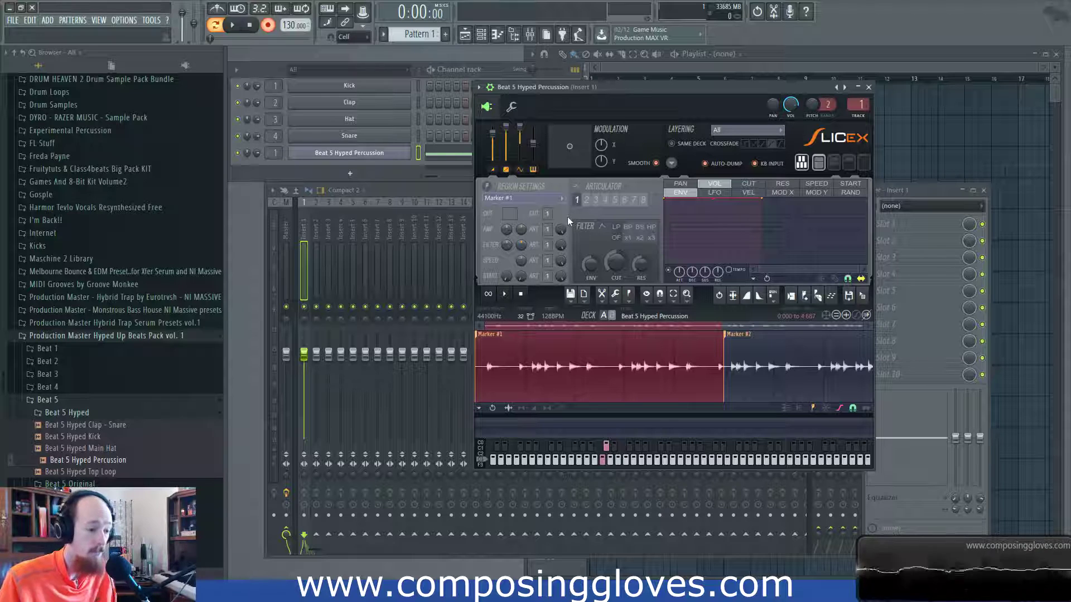
key("2")
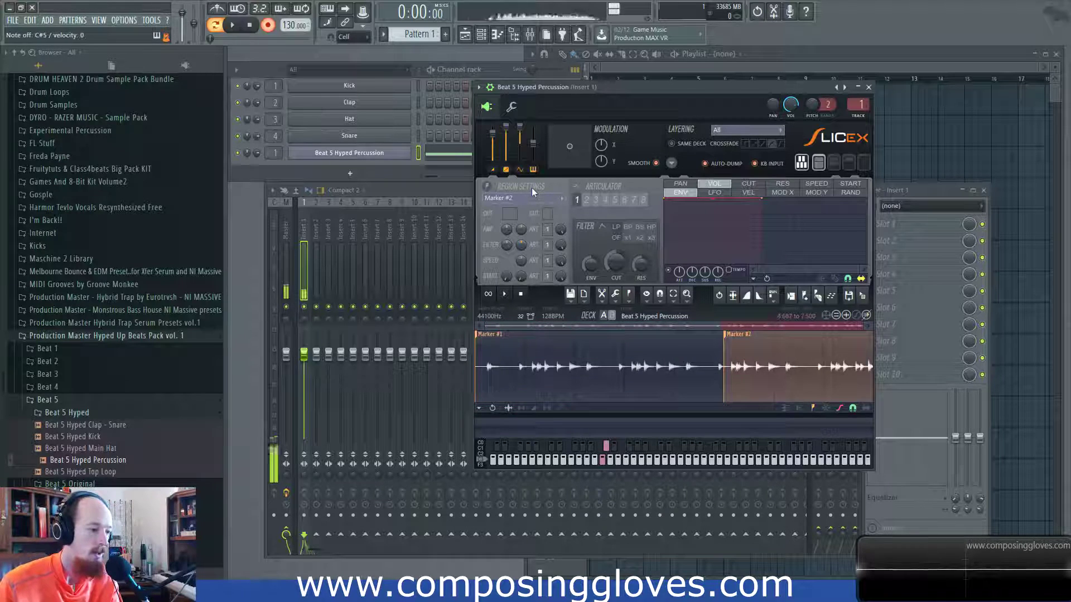
left_click_drag(547, 217, 547, 207)
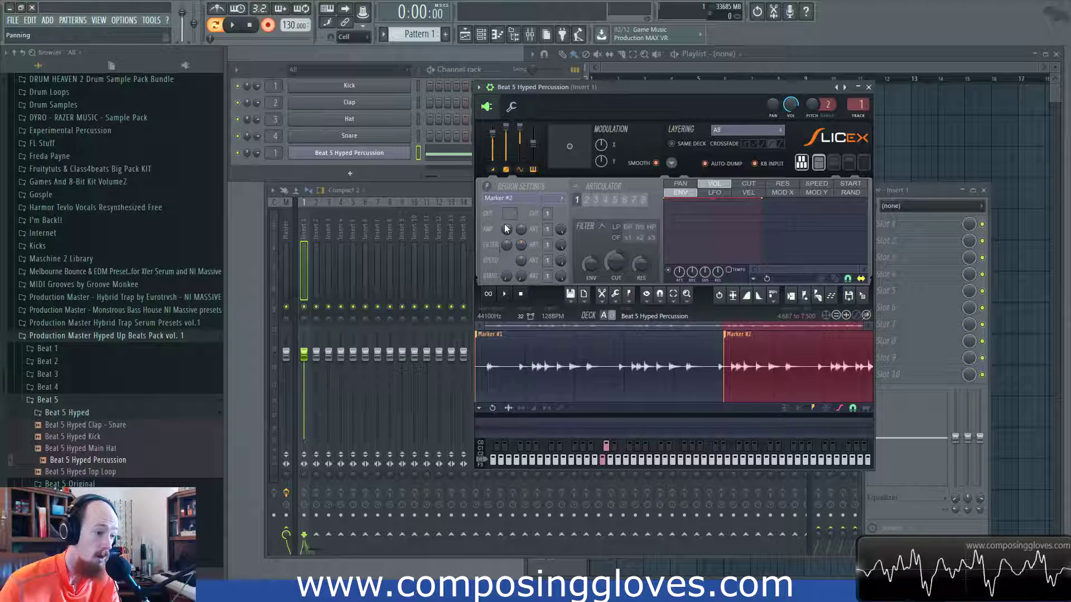
Step: Try the amp knobs of Marker #2 and compare the volume envelopes of the articulator groups, returning to group 1
mouse_move(506, 233)
left_mouse_down()
mouse_move(521, 238)
mouse_move(521, 229)
left_mouse_up()
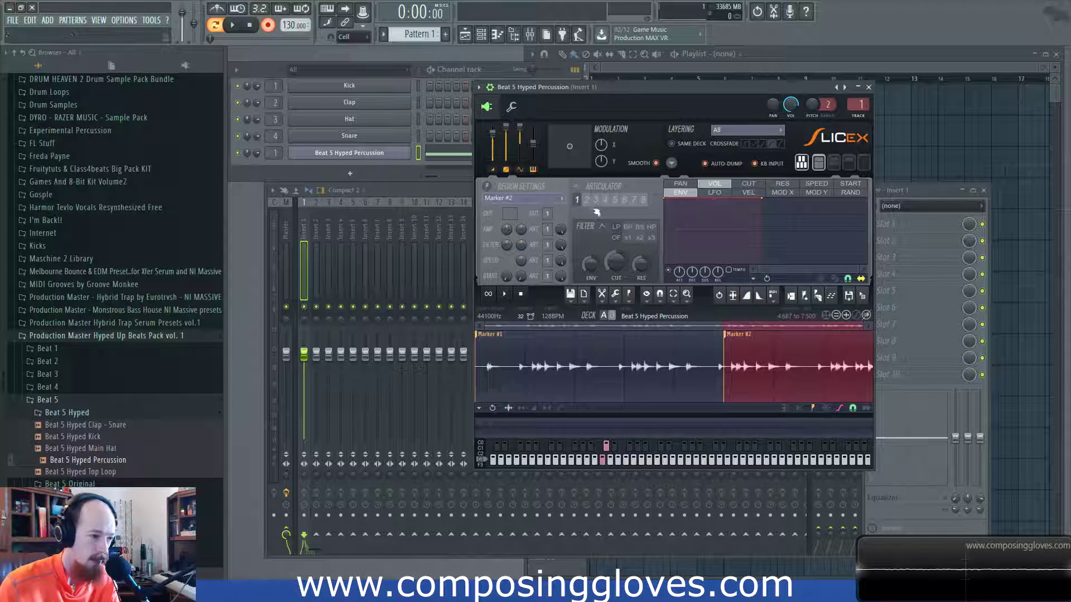
left_click_drag(597, 200, 644, 199)
left_click(578, 202)
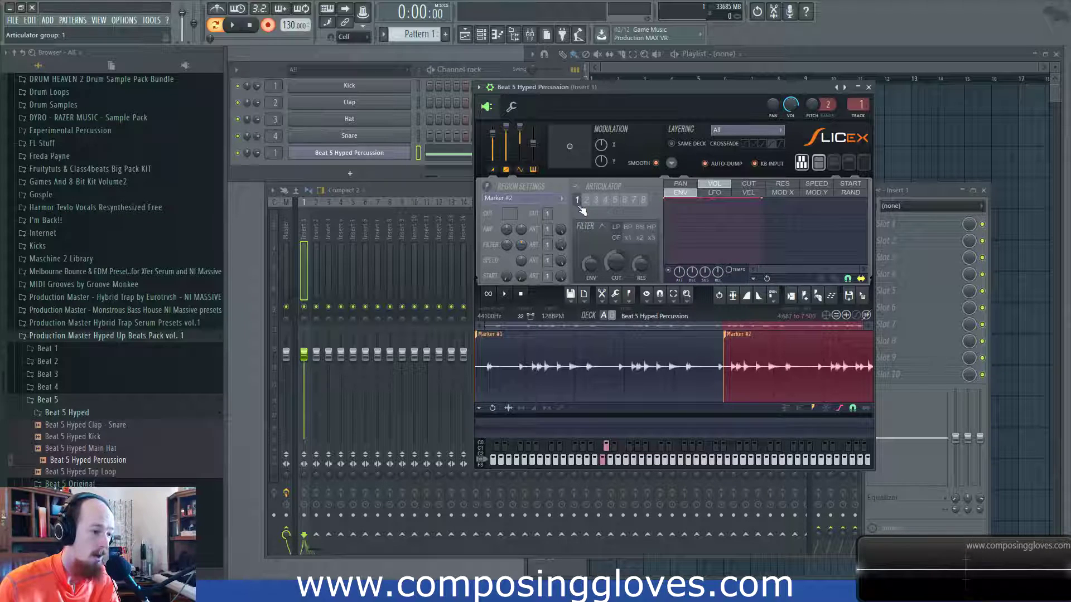
left_click(586, 201)
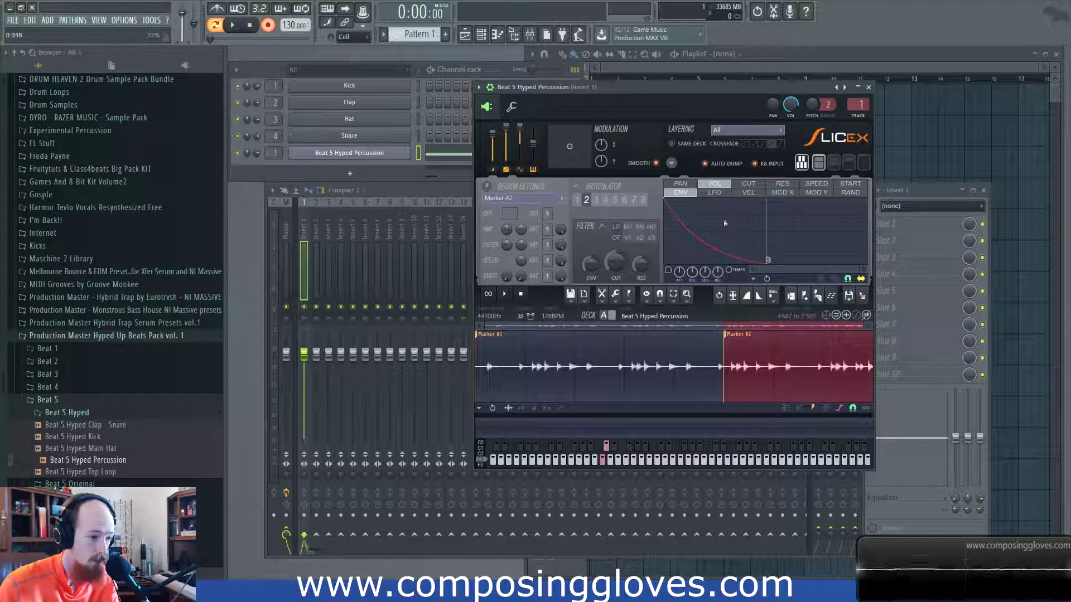
left_click(577, 202)
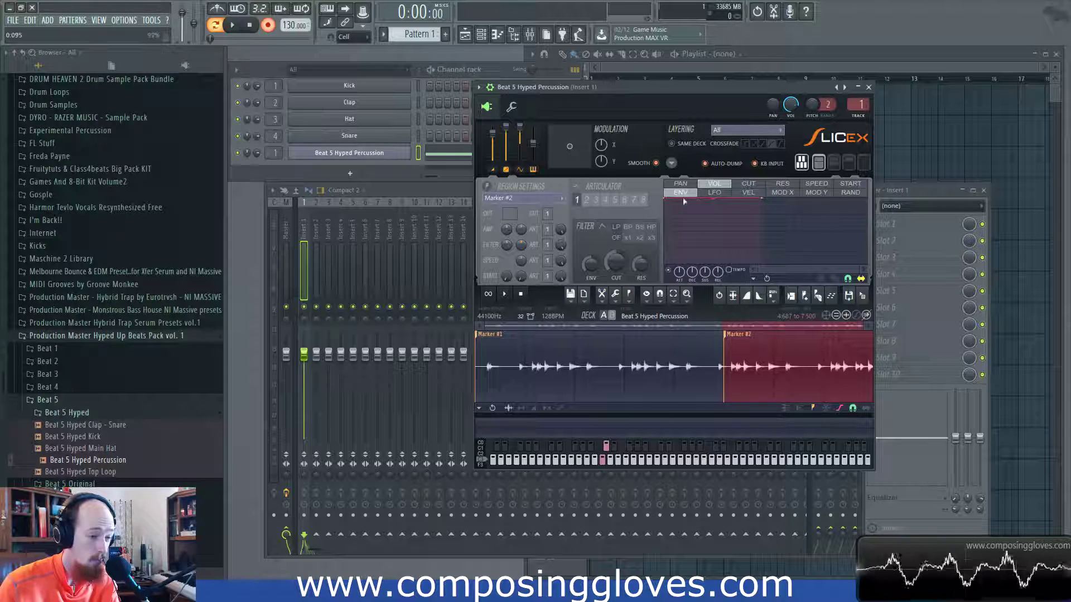
left_click(588, 202)
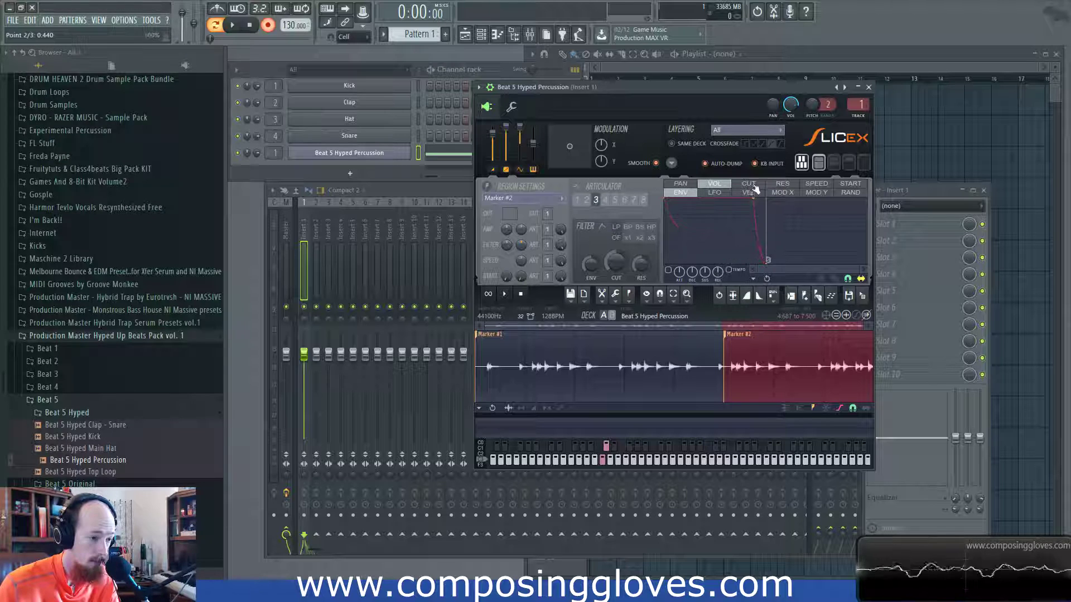
left_click(583, 207)
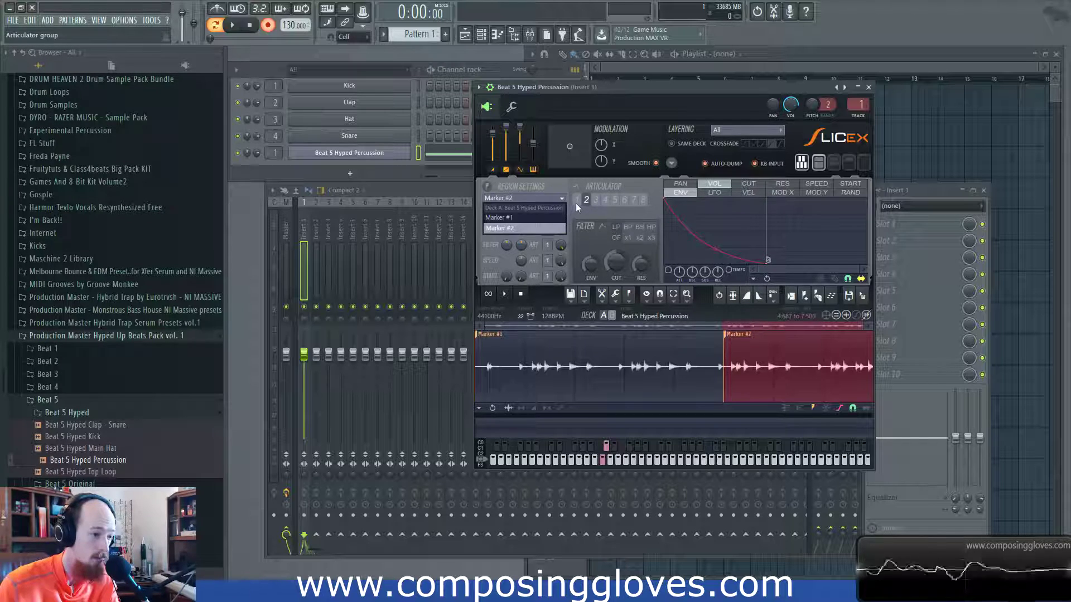
left_click(634, 201)
left_click(578, 200)
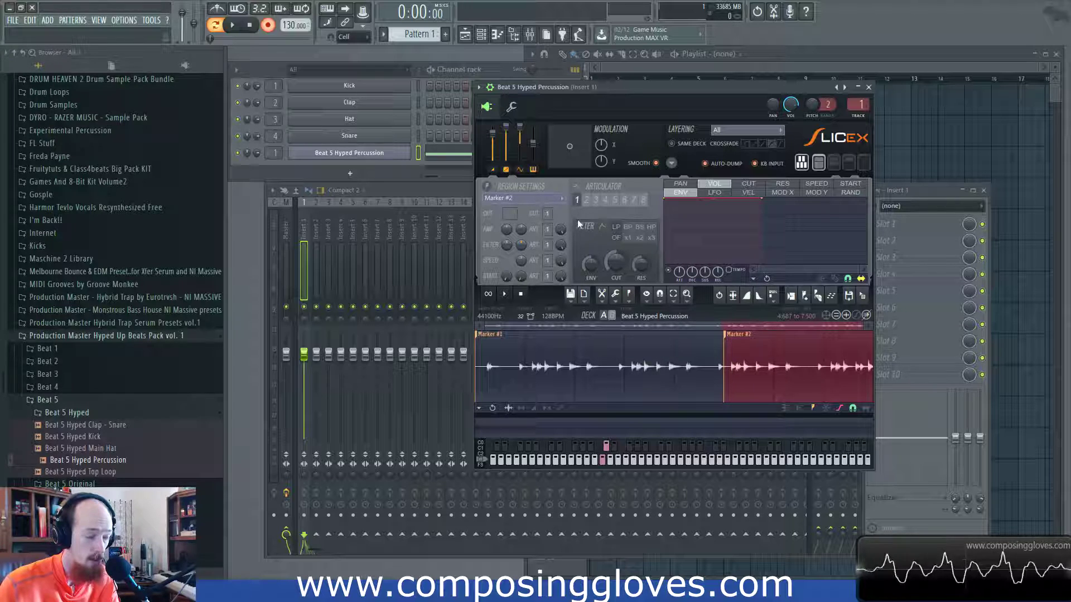
left_click(644, 200)
left_click(579, 202)
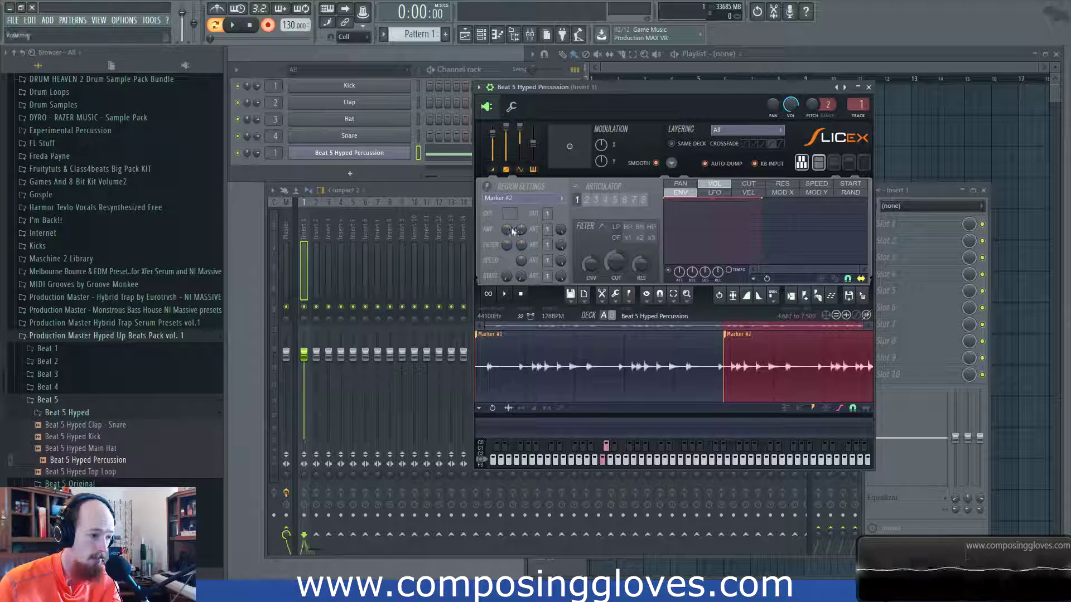
Step: Set Marker #2's amp articulator to group 2, adjust its amount, and show the group's volume envelope
left_click(680, 184)
left_click_drag(549, 230, 560, 238)
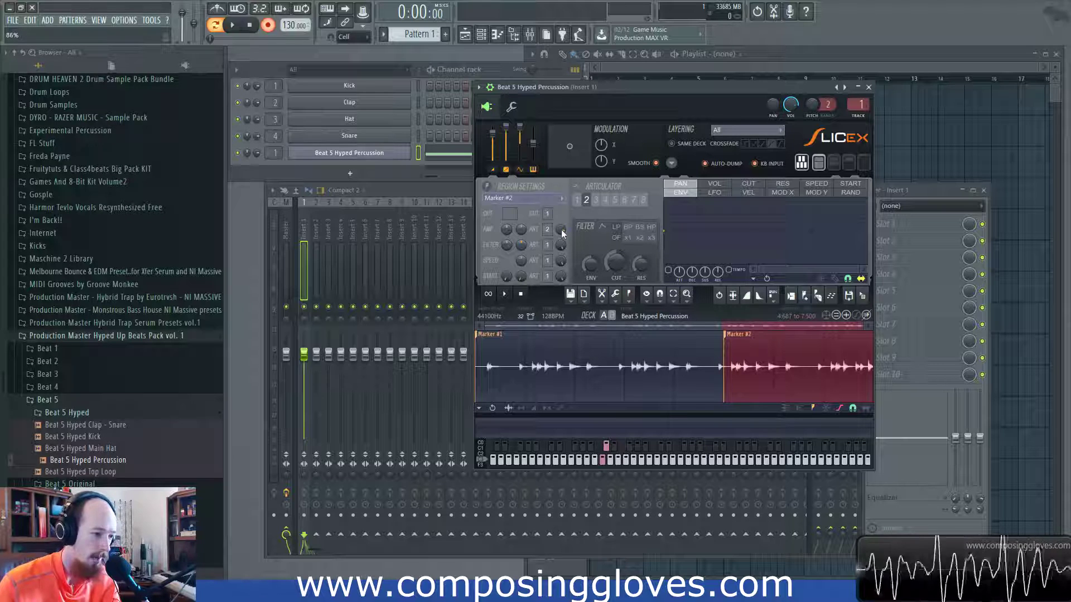
left_click(709, 183)
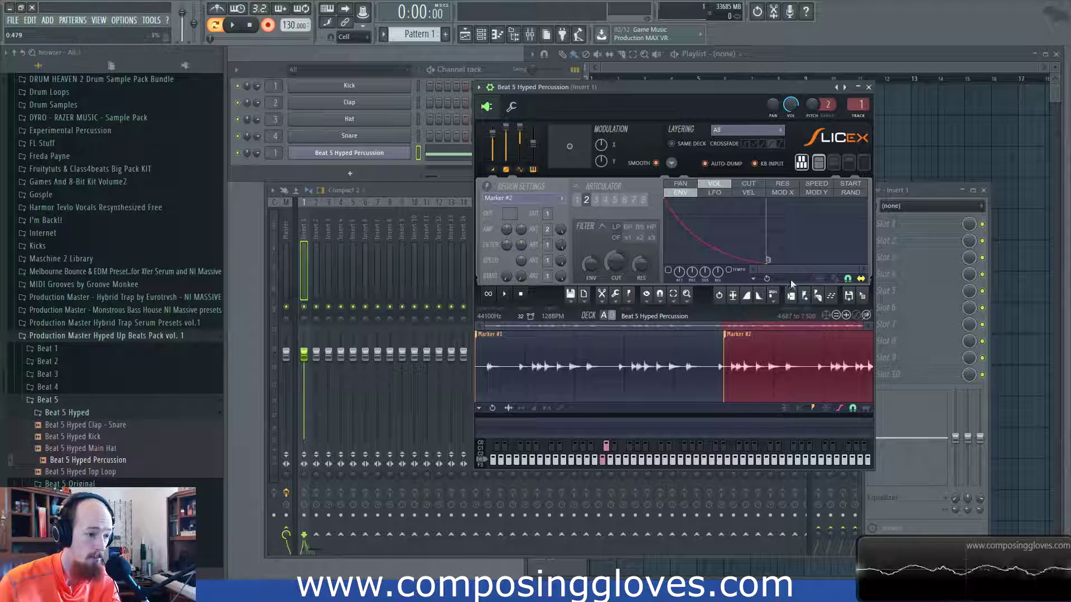
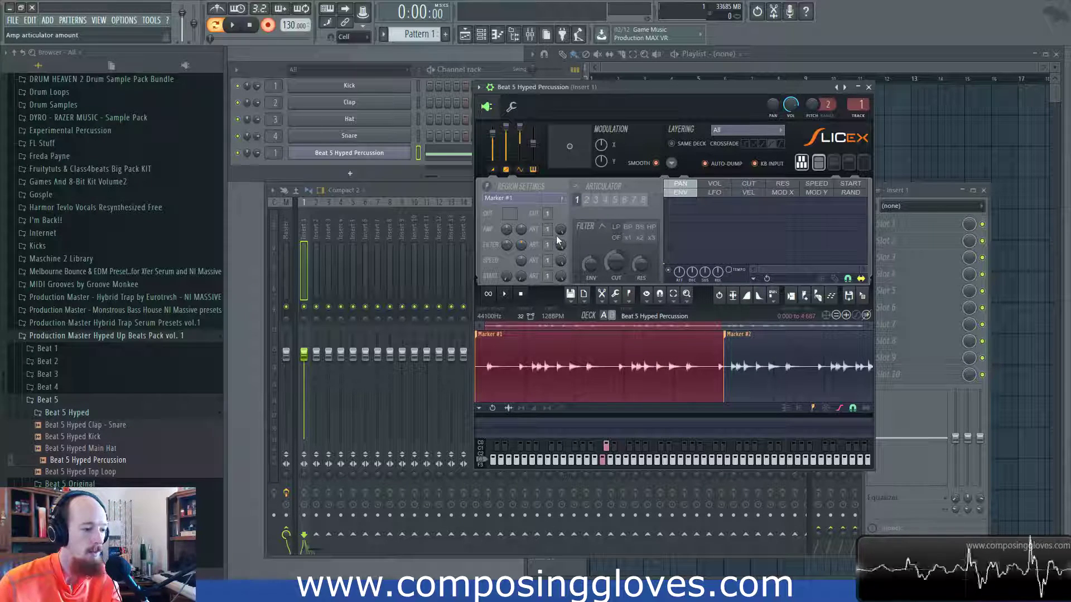
Step: Assign articulator group 2 to Marker #2's amp, try moving its panning envelope's start point, and return to articulator group 1
key("s")
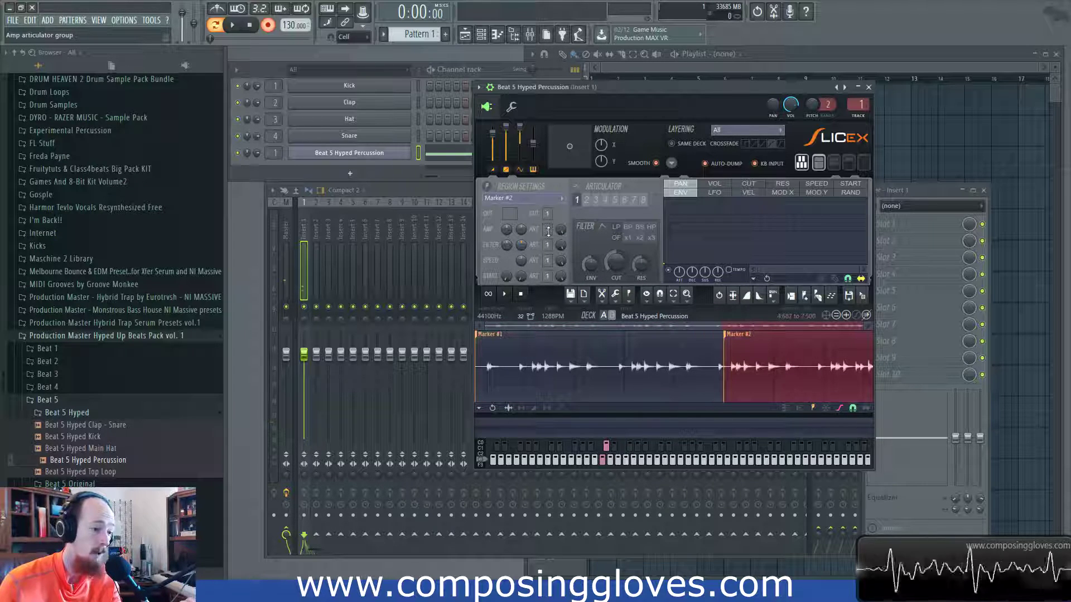
scroll(547, 229, "up", 1)
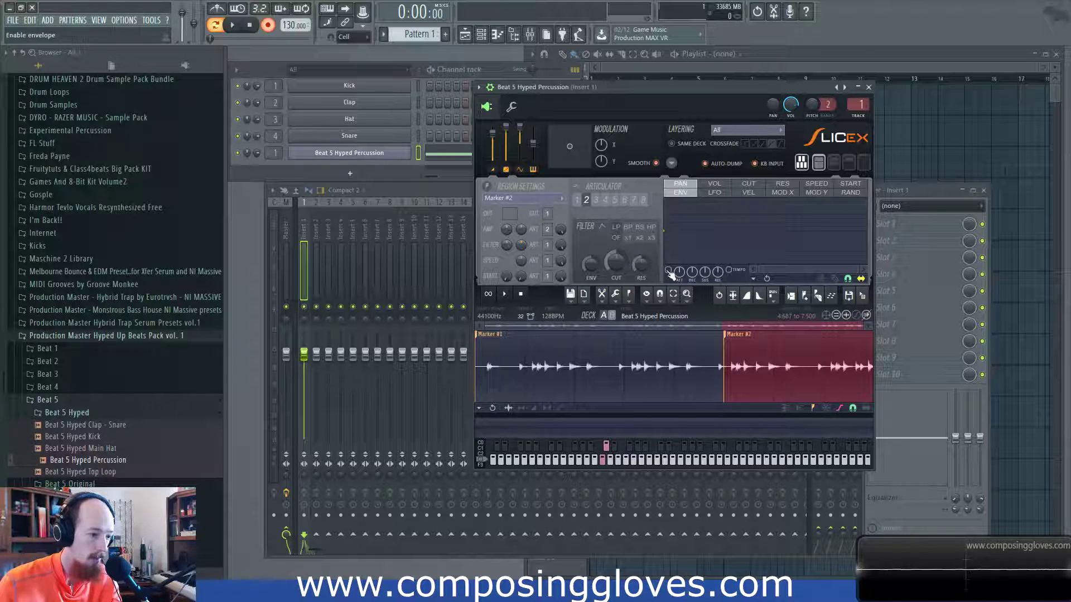
left_click_drag(664, 230, 657, 171)
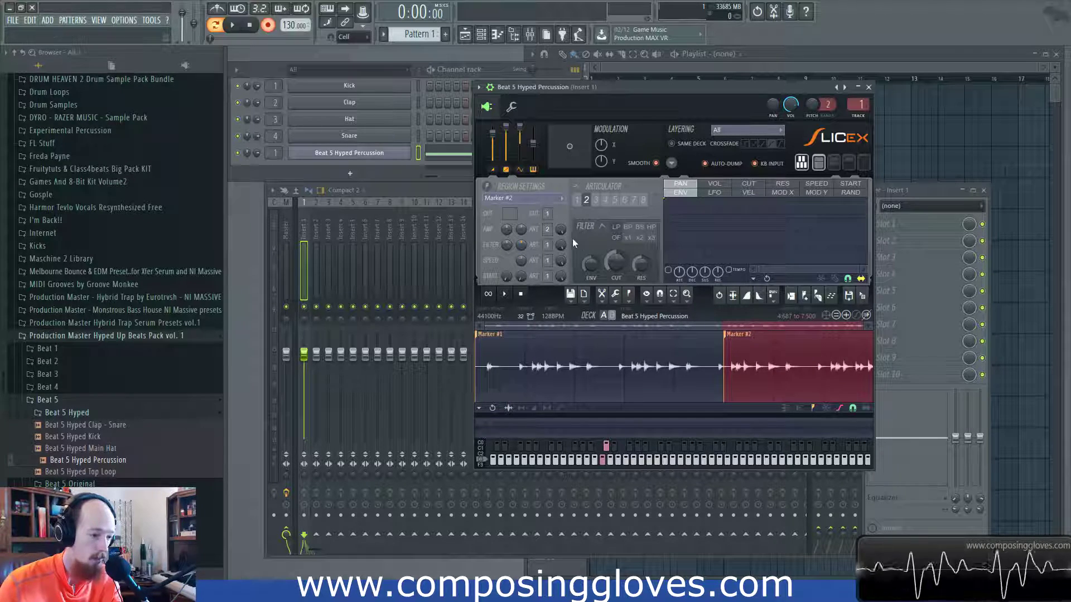
left_click(578, 201)
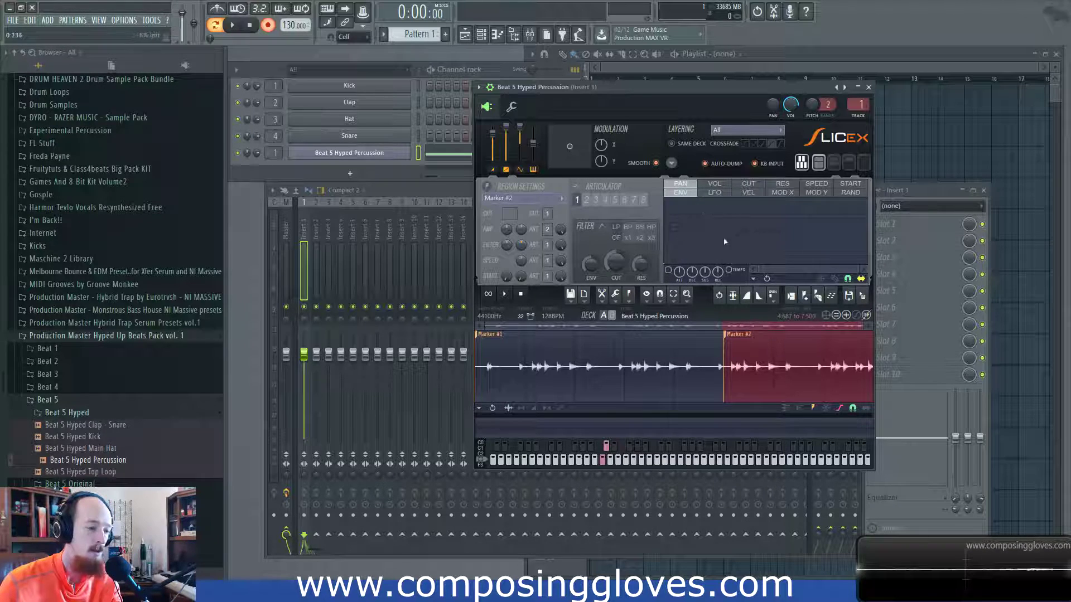
Step: Try the filter cutoff on Marker #1 and view the cutoff and resonance envelopes of articulator group 1
key("z")
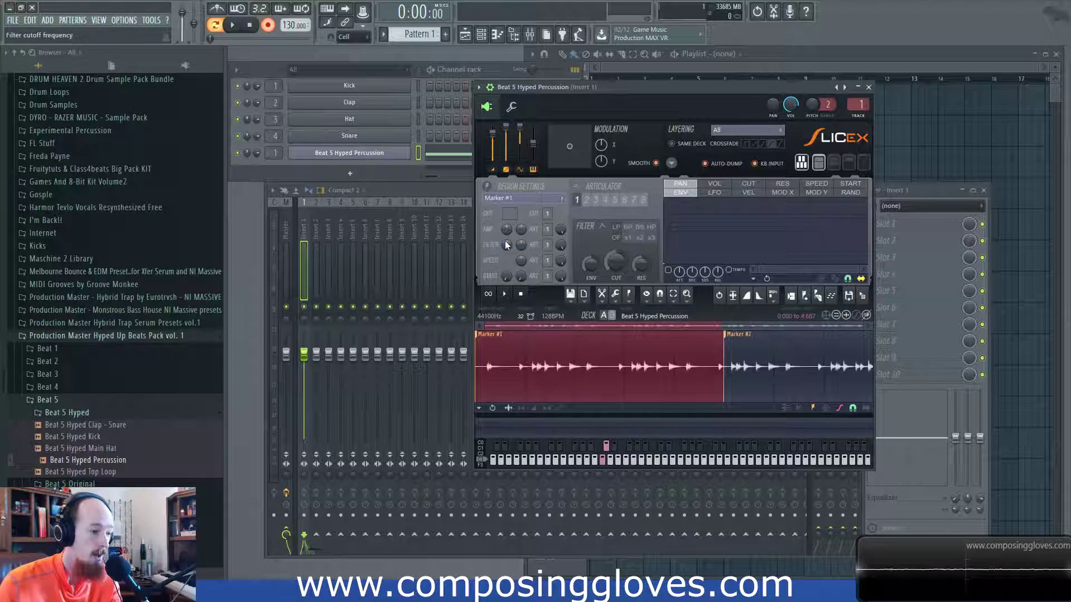
left_click_drag(507, 245, 507, 261)
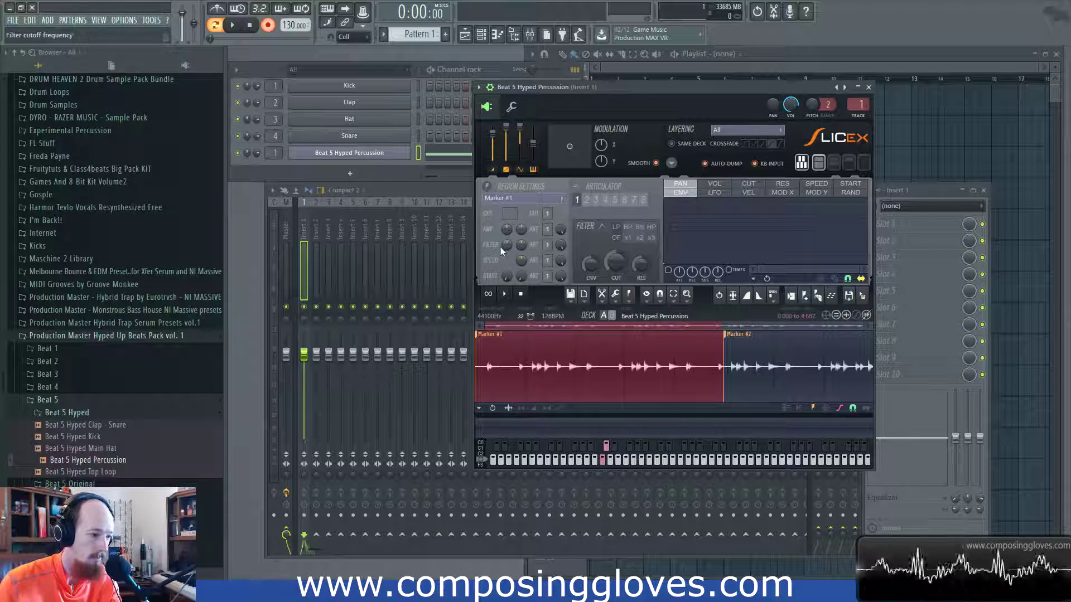
left_click(562, 248)
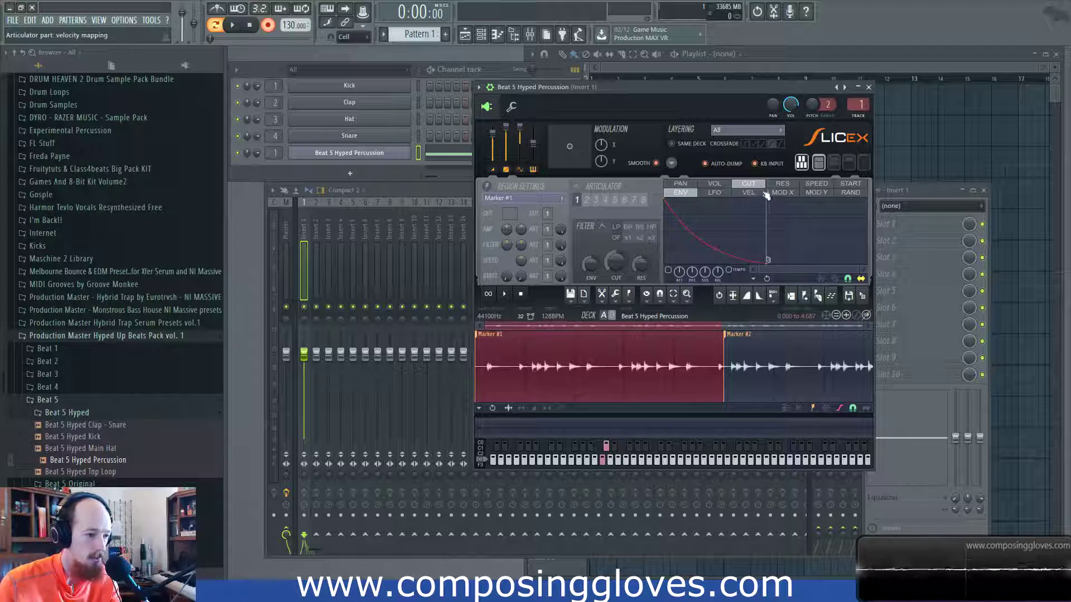
left_click(782, 184)
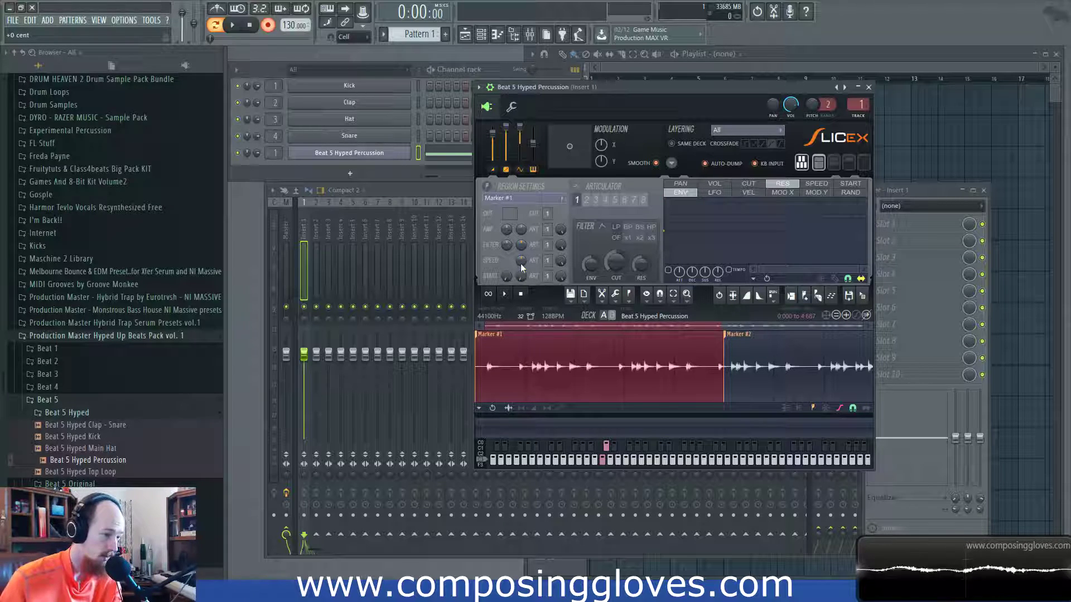
Step: Adjust Marker #1's speed control while auditioning the slices, and try its sample start control
key("q")
left_click_drag(521, 262, 522, 245)
key("q")
key("z")
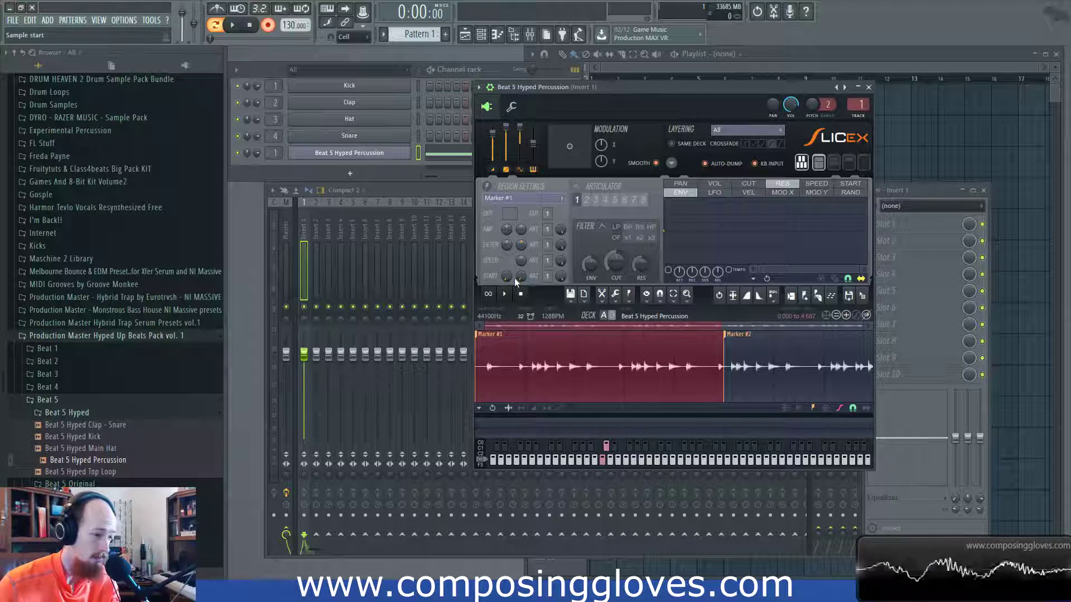
left_click_drag(522, 277, 522, 262)
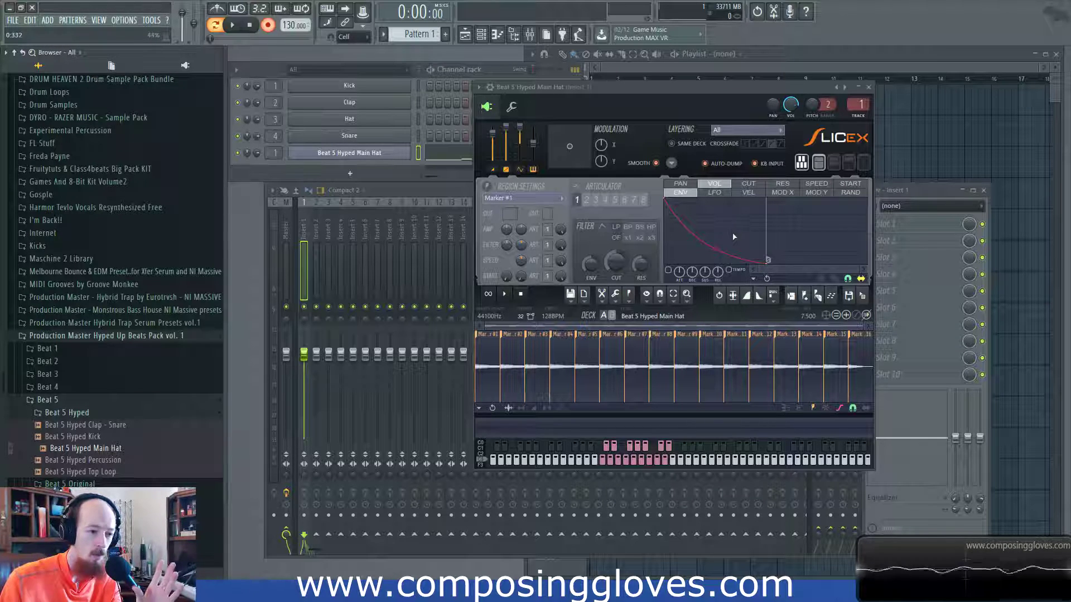
Step: Compare the panning, volume, cutoff and resonance envelopes of articulator group 1 for the Main Hat loop, ending on volume
left_click(687, 184)
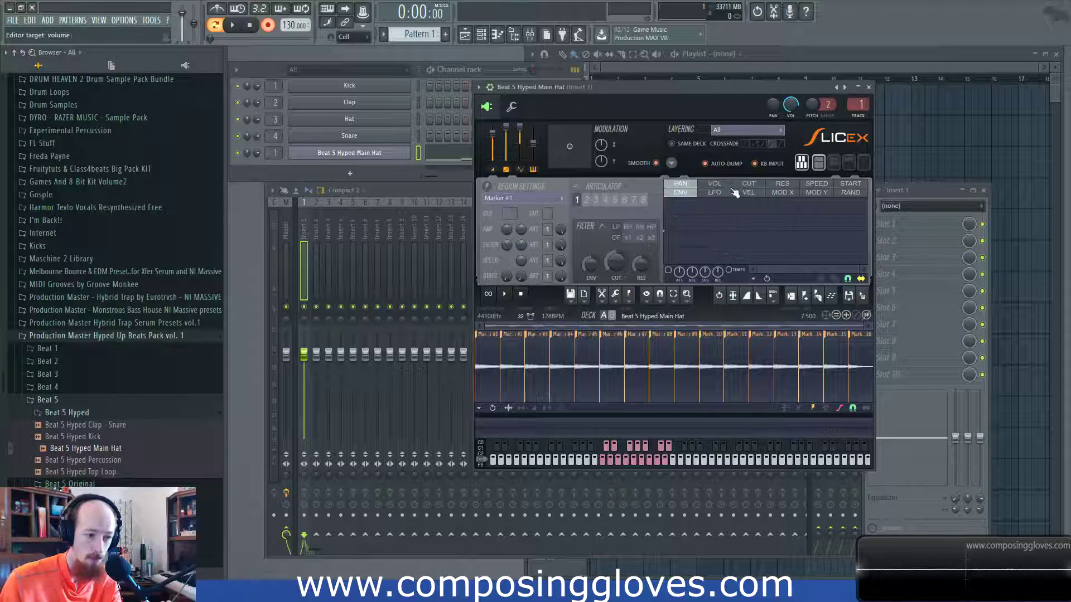
left_click(753, 185)
left_click(775, 185)
left_click(759, 185)
left_click(711, 184)
left_click(748, 183)
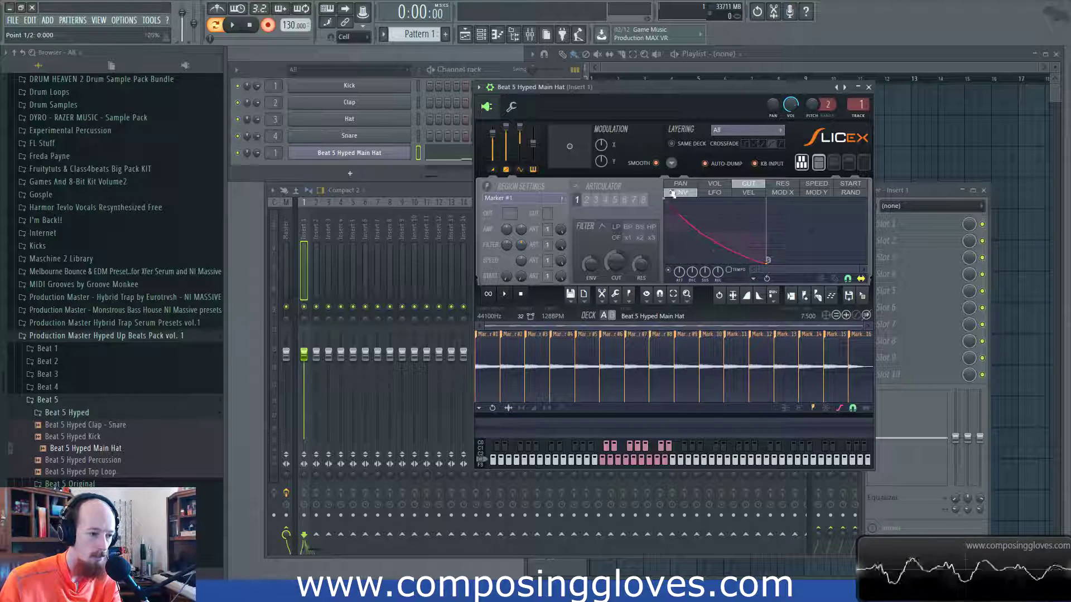
left_click(713, 184)
left_click(748, 184)
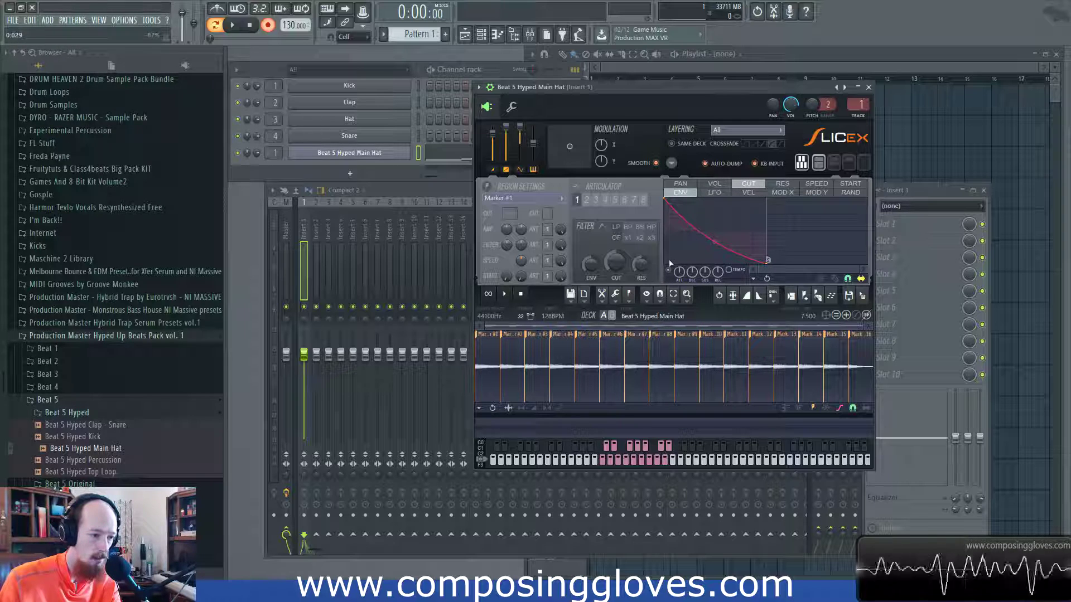
left_click(714, 184)
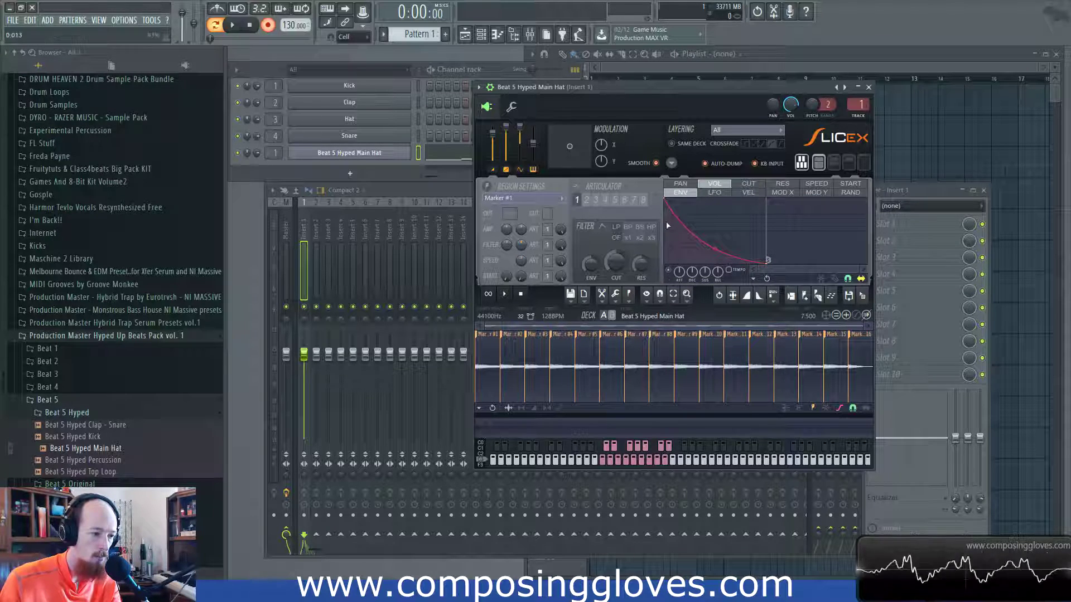
Step: Shorten the volume envelope by moving its end point earlier, and try a steep decay curve followed by an upward-bulging one
left_click_drag(664, 199, 664, 174)
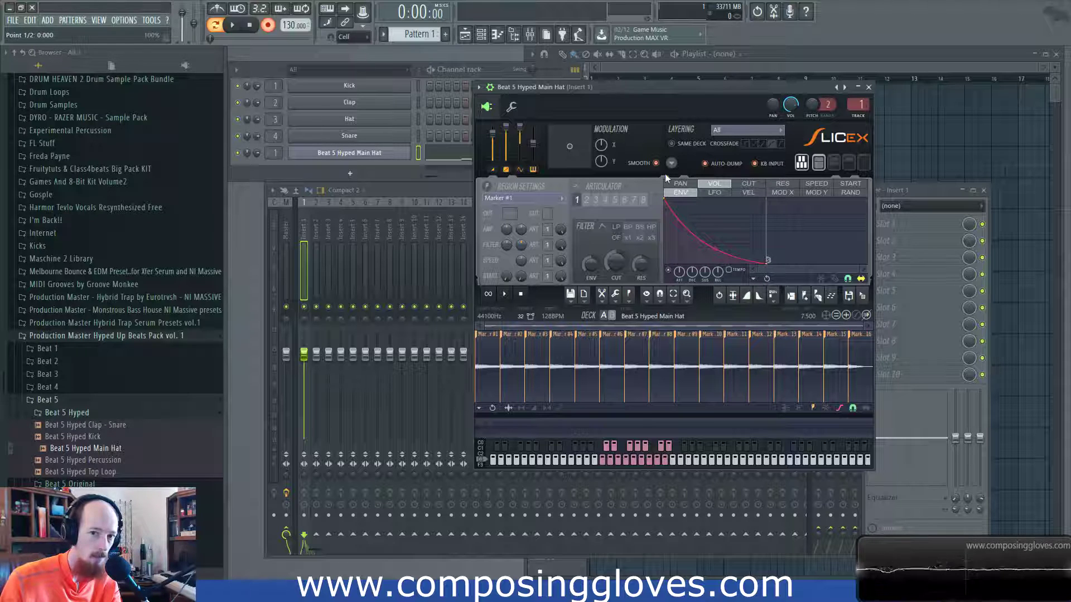
left_click_drag(768, 263, 708, 235)
left_click_drag(667, 199, 705, 259)
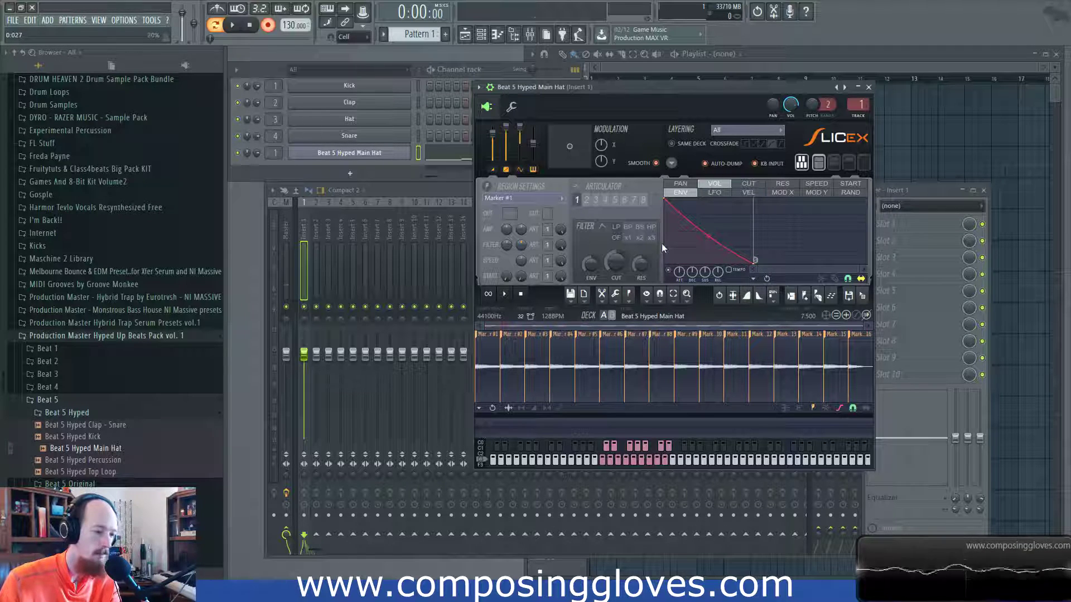
left_click_drag(707, 236, 707, 266)
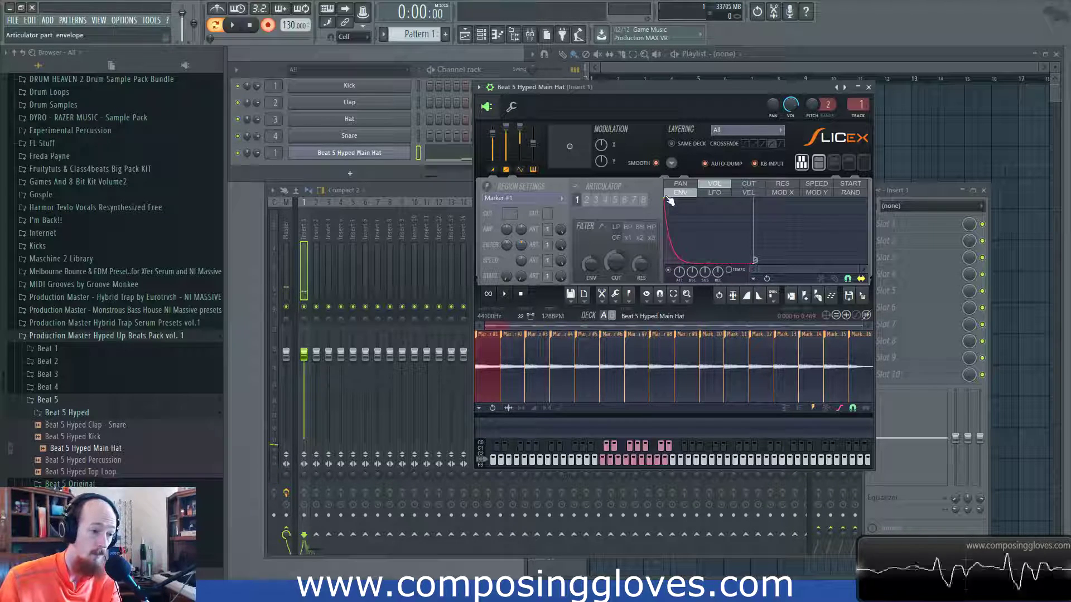
left_click_drag(708, 262, 711, 239)
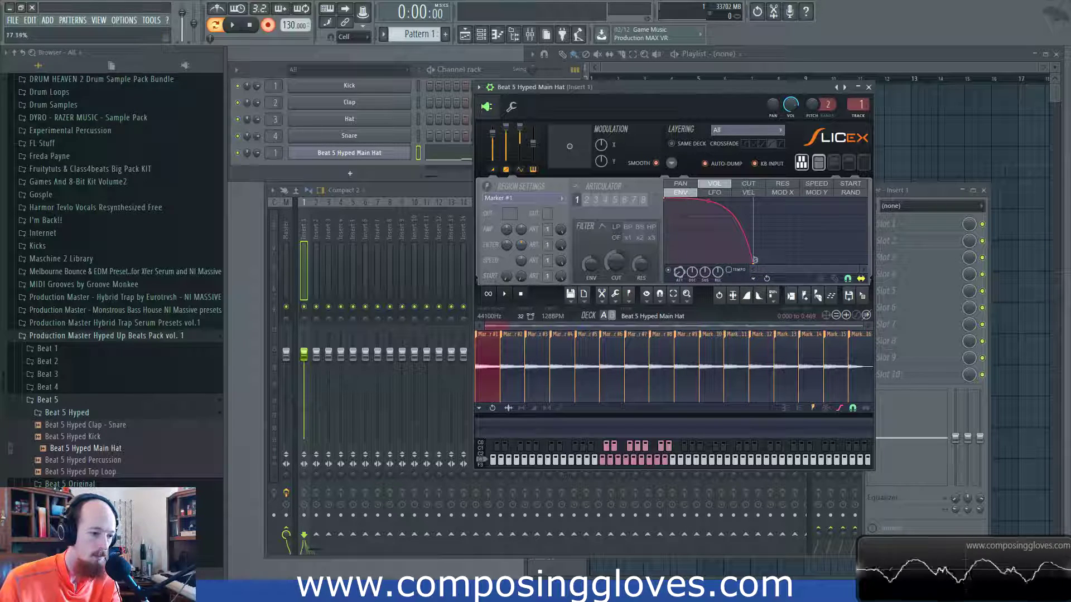
Step: Lengthen the volume envelope, add a middle point marked as Decay, lower it to zero and bend the first segment downward
left_click_drag(756, 263, 812, 259)
right_click(724, 225)
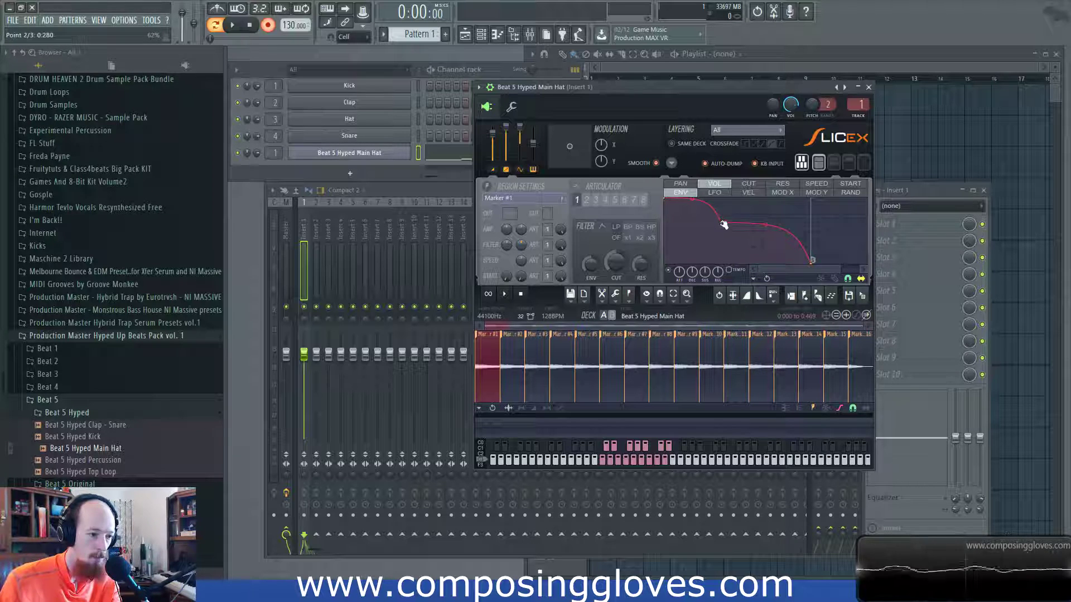
right_click(722, 223)
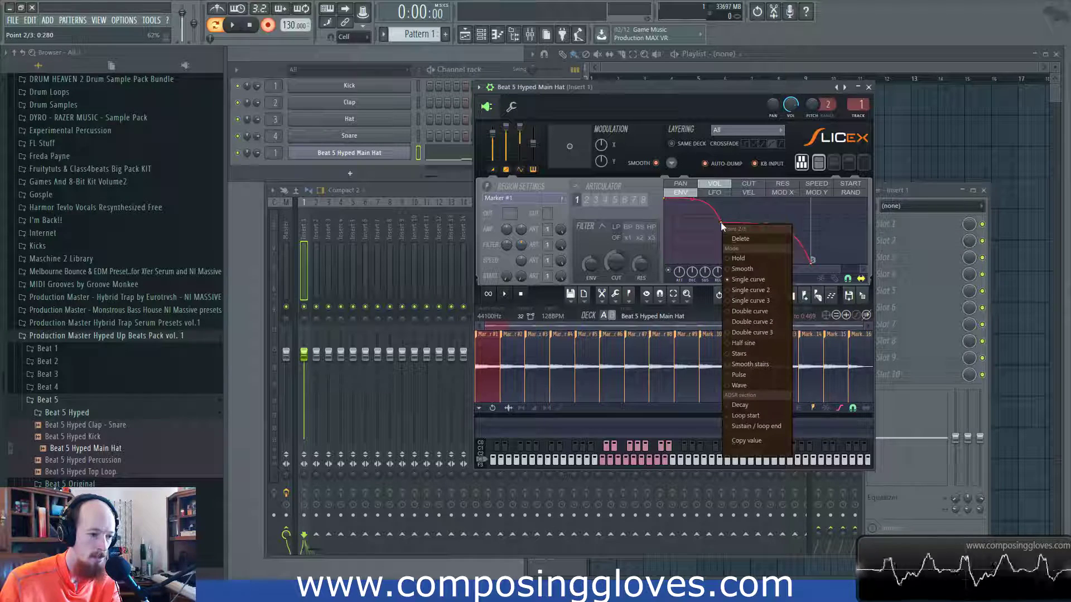
left_click(762, 405)
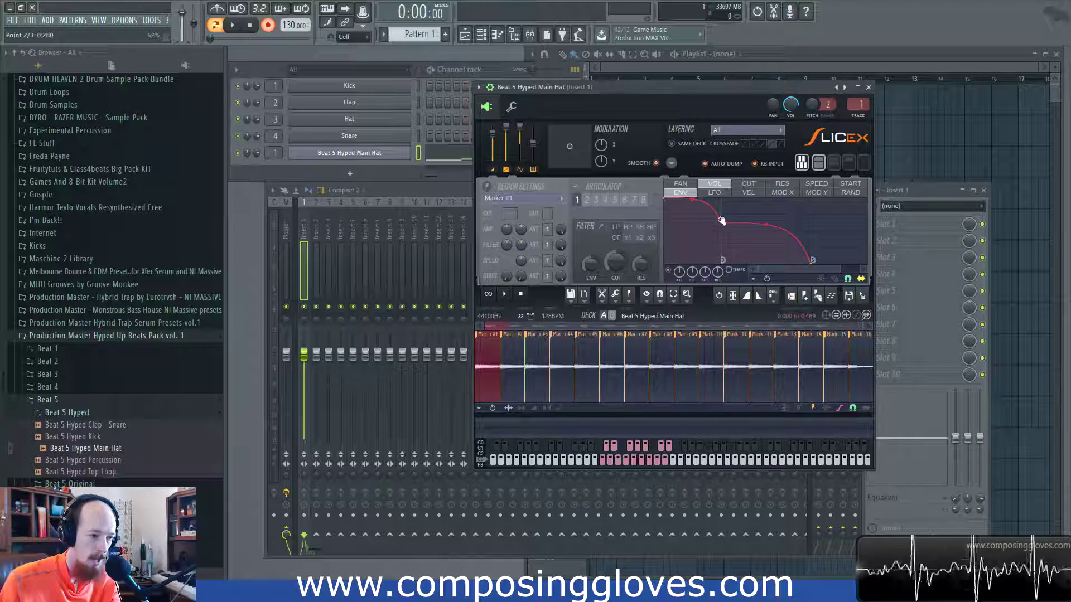
left_click_drag(721, 221, 679, 265)
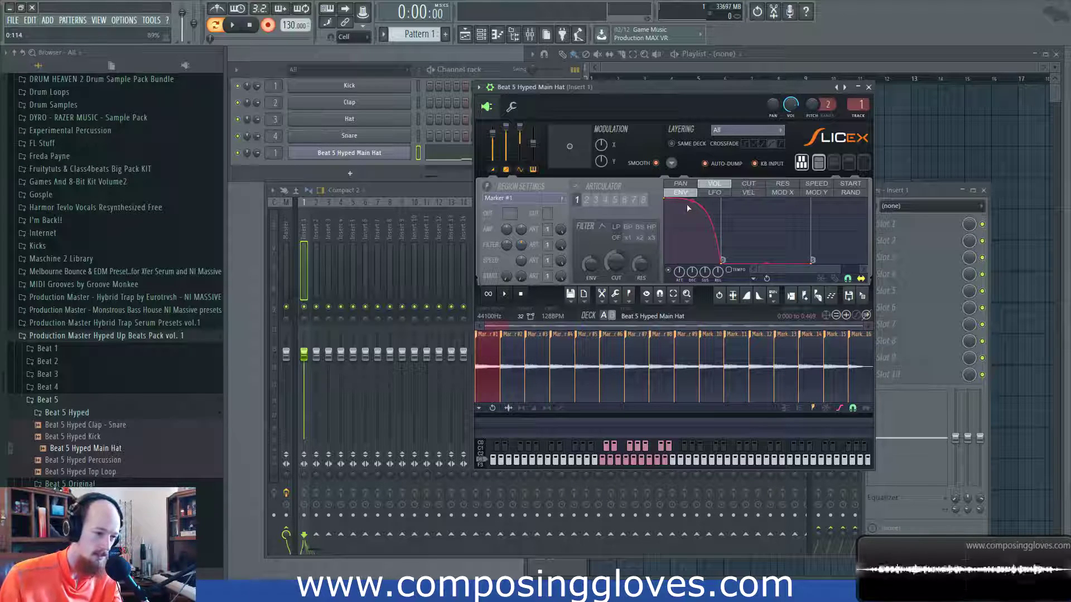
left_click_drag(697, 208, 691, 242)
Step: Try the volume envelope's decay and attack time scale controls
right_click(692, 272)
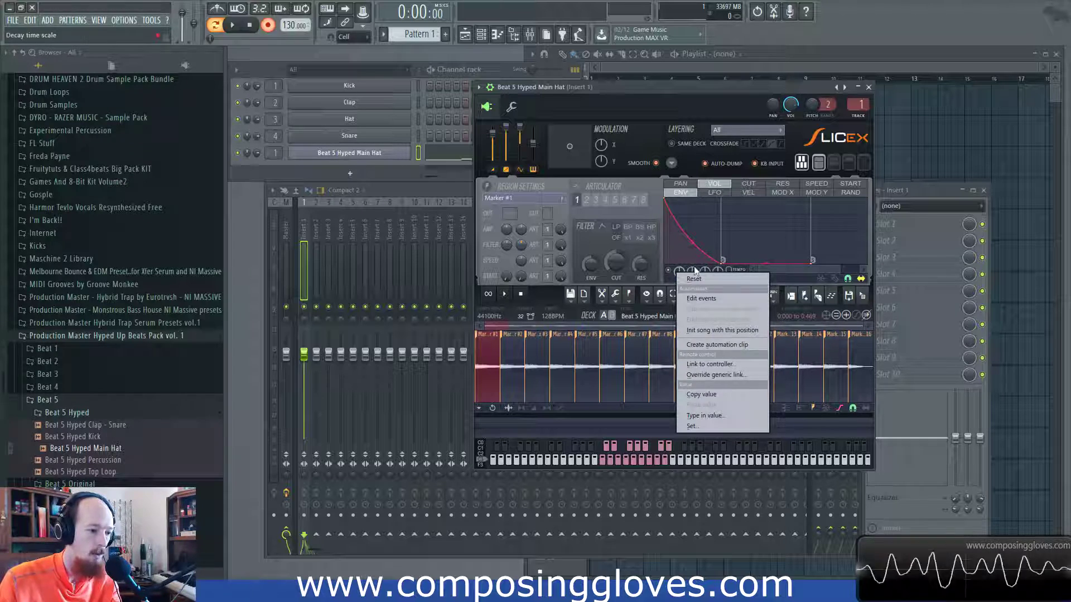
left_click(674, 271)
mouse_move(675, 271)
left_mouse_down()
mouse_move(676, 262)
mouse_move(682, 274)
left_mouse_up()
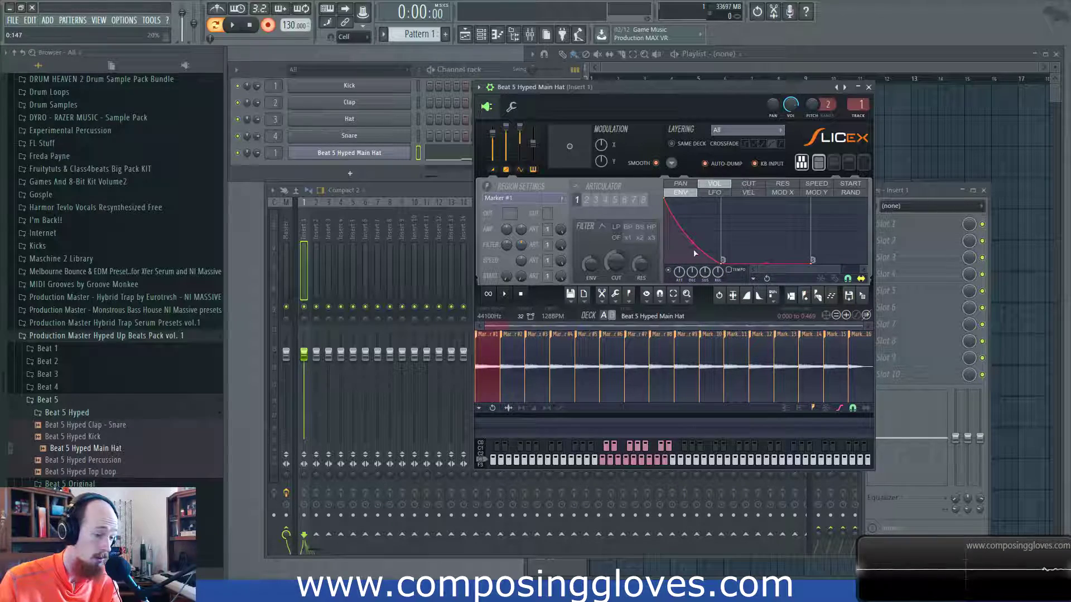
Step: Look at the available envelope state files for the volume envelope and close the list
left_click(753, 278)
left_click(811, 289)
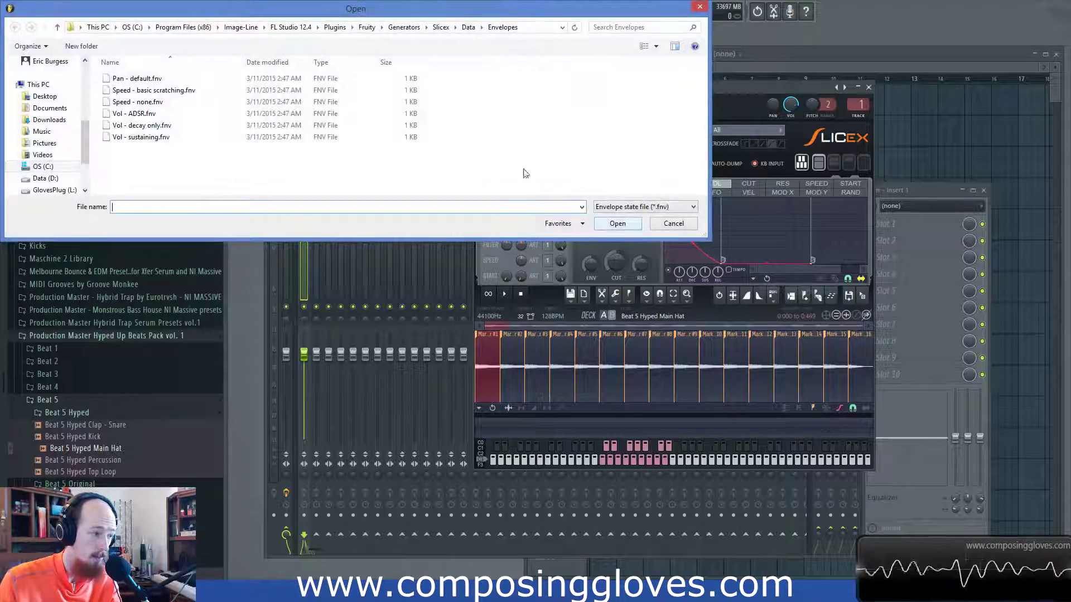
left_click(699, 7)
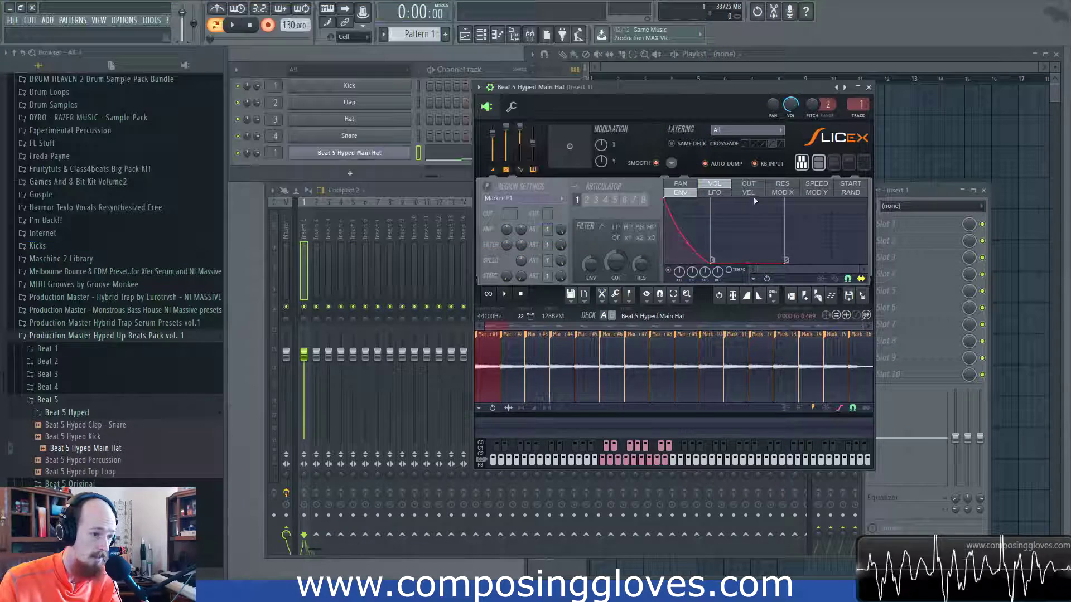
left_click(767, 278)
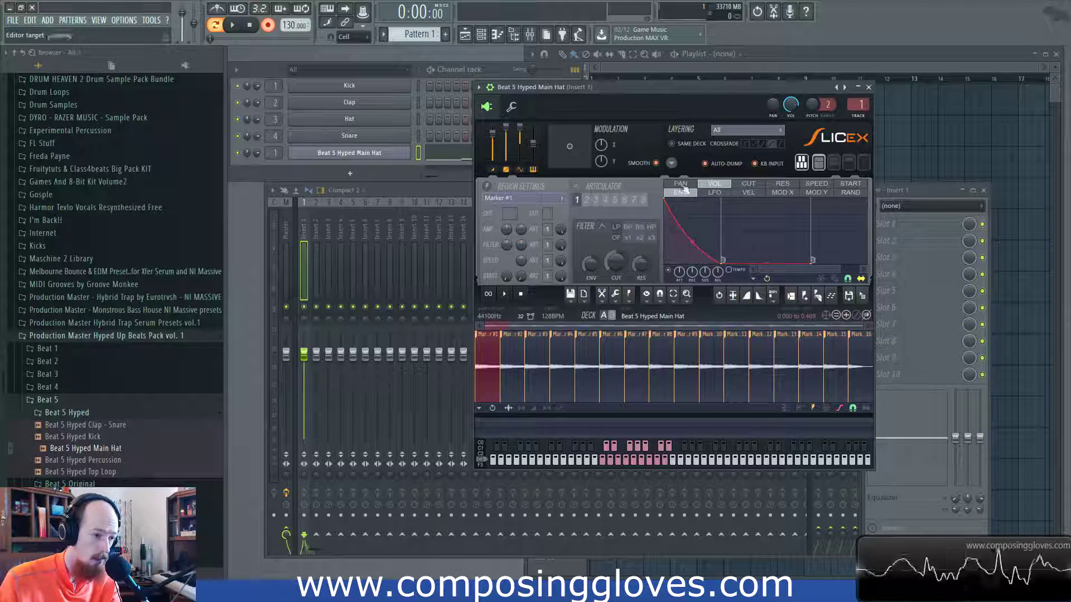
Step: Preview the state file Vol - sustaining.fnv on the volume envelope, audition the first slice, and cancel loading it
left_click(752, 279)
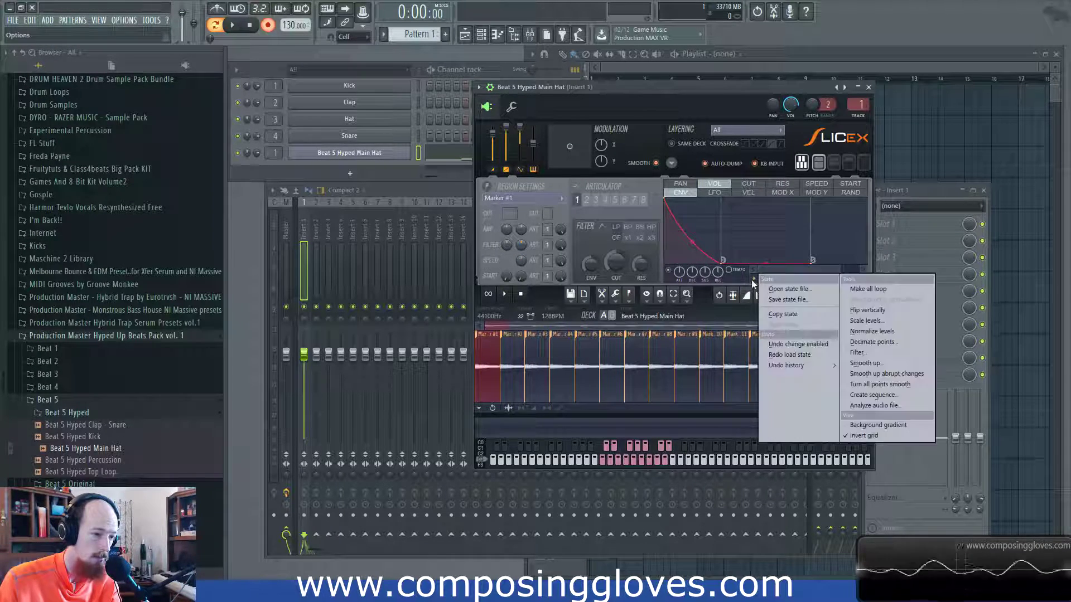
left_click(795, 289)
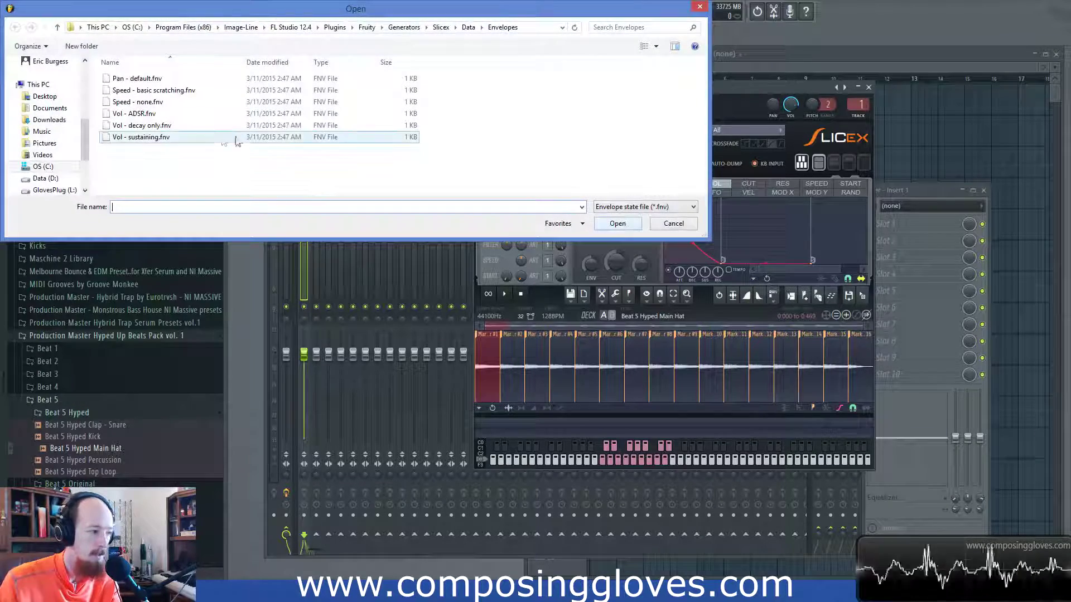
left_click(163, 139)
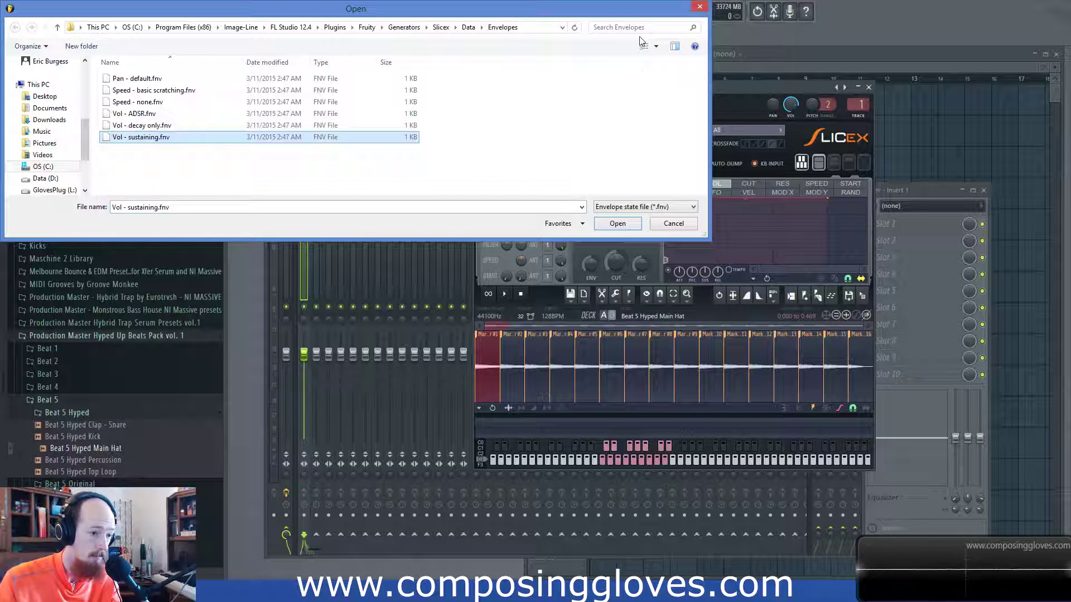
left_click(486, 382)
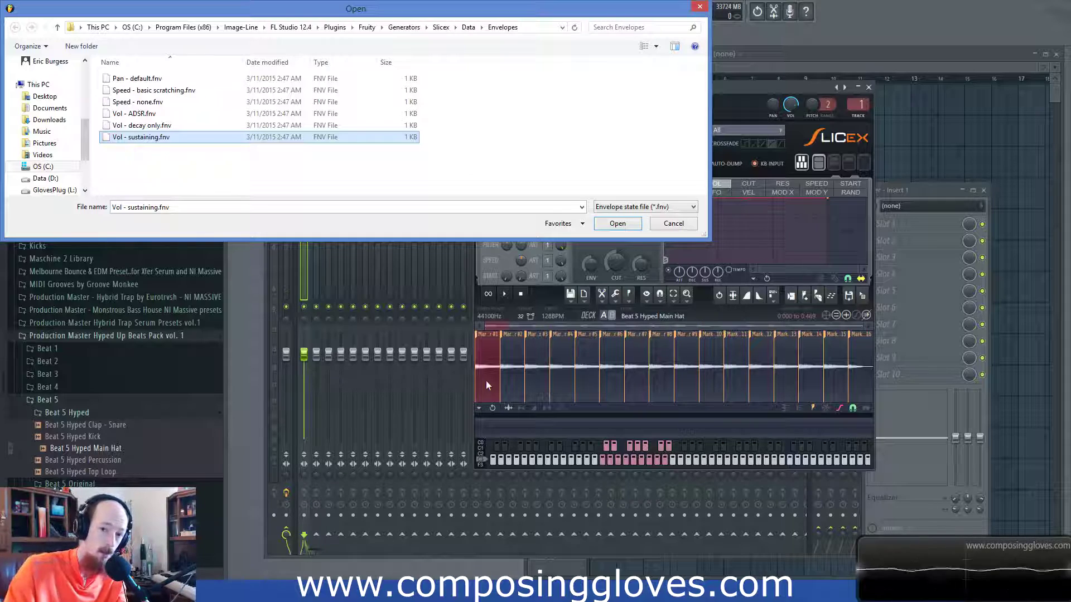
left_click_drag(618, 10, 664, 113)
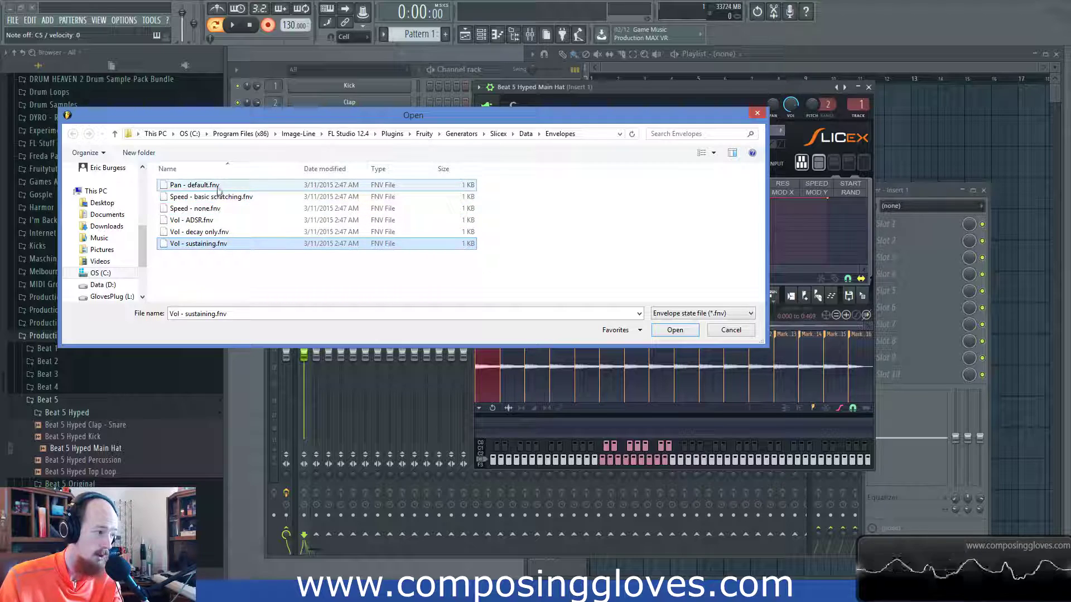
left_click(757, 114)
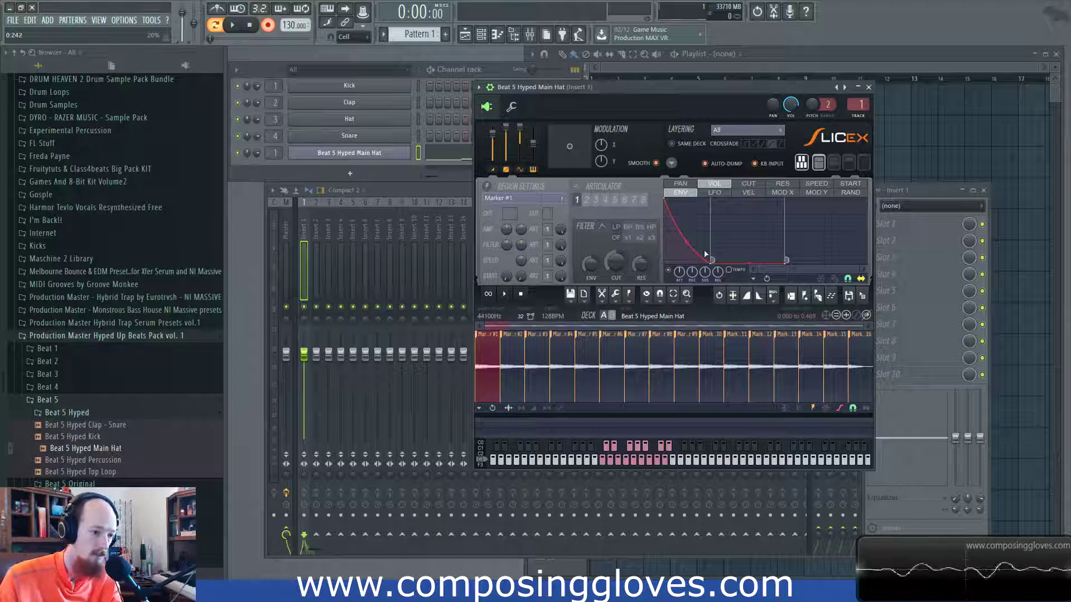
Step: View the volume LFO, and make the volume's velocity mapping rise by lowering its start point to the minimum
left_click(715, 193)
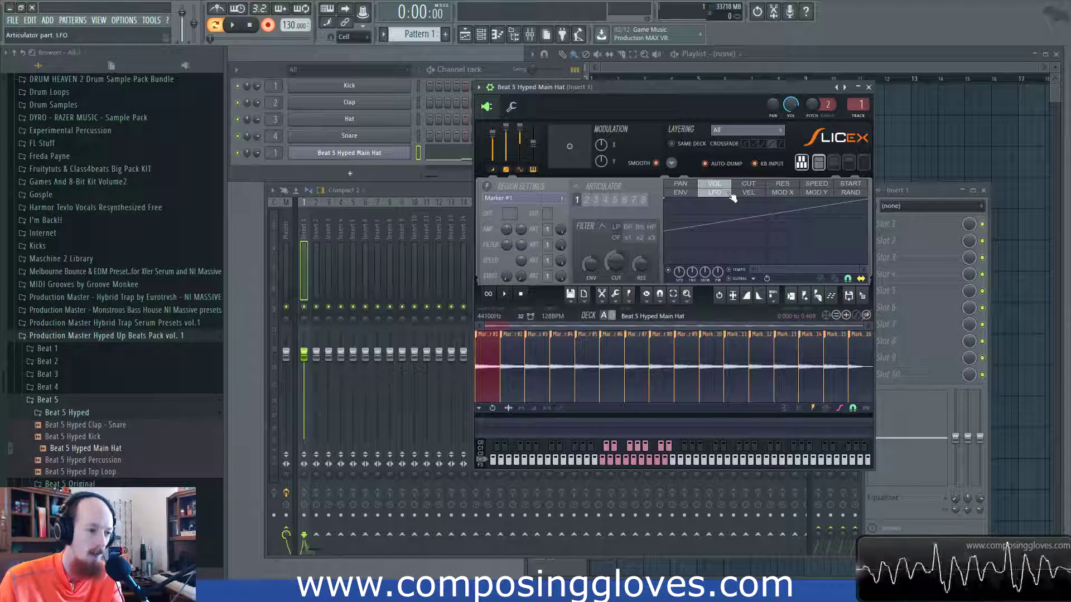
left_click(750, 195)
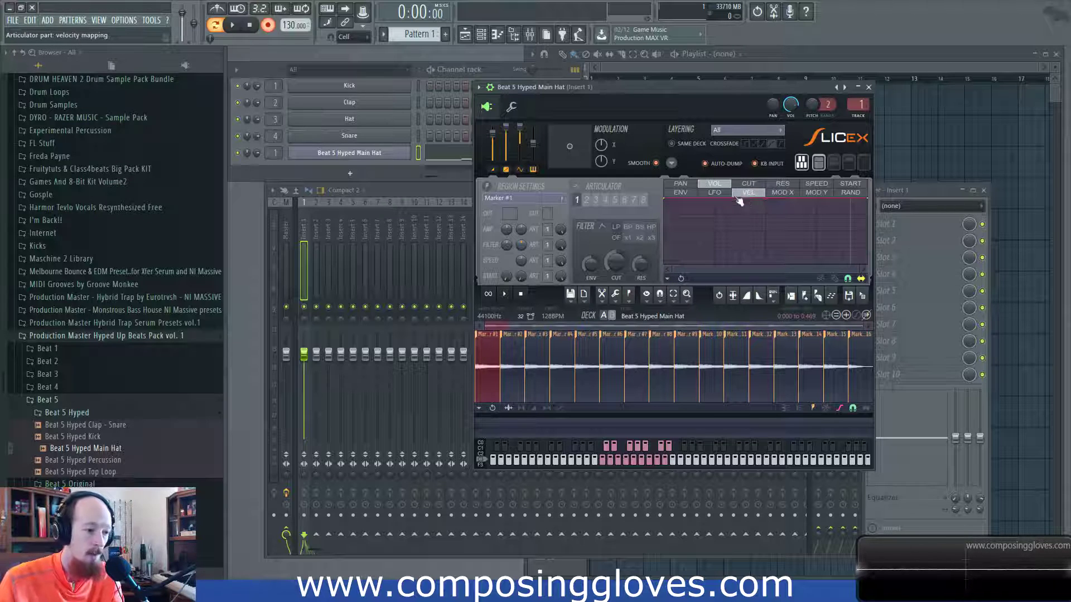
left_click_drag(668, 202, 659, 296)
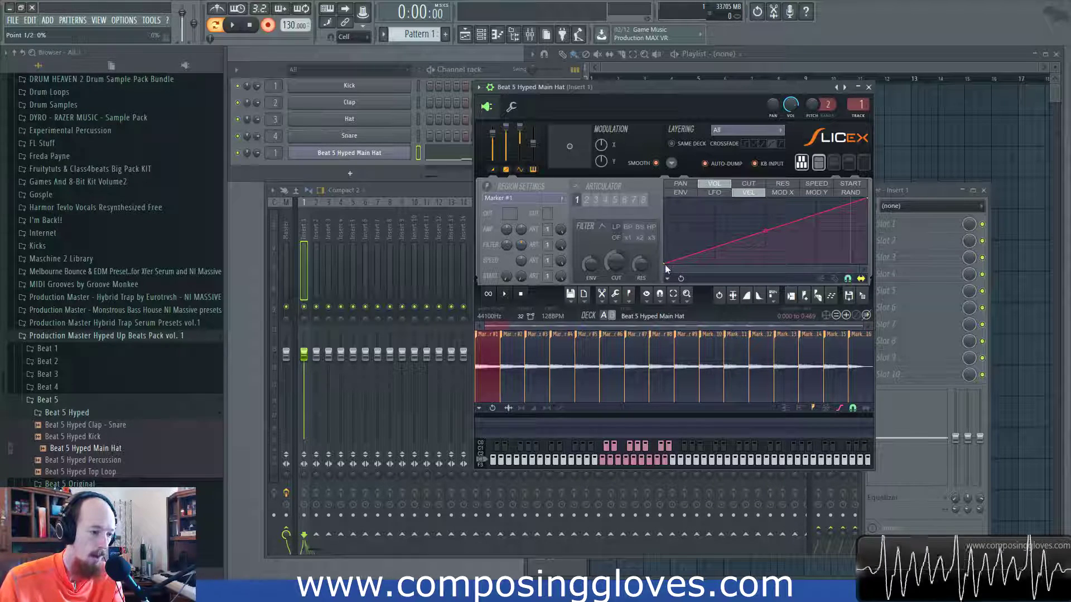
Step: Make the panning velocity mapping a diagonal ramp from full left at low velocity to full right at high velocity
left_click(678, 185)
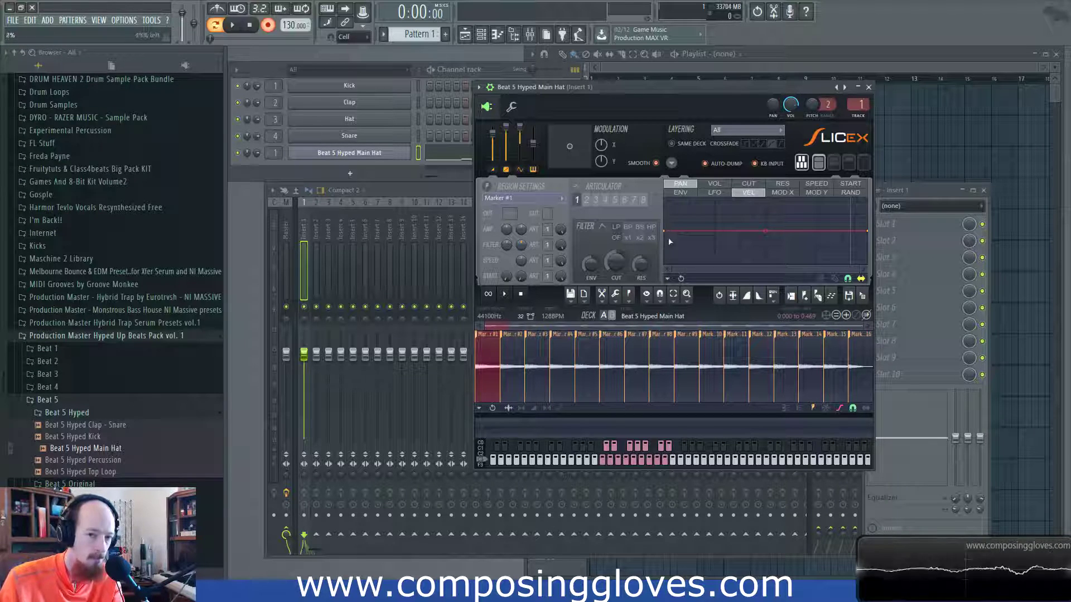
left_click_drag(667, 230, 652, 311)
left_click_drag(867, 235, 868, 175)
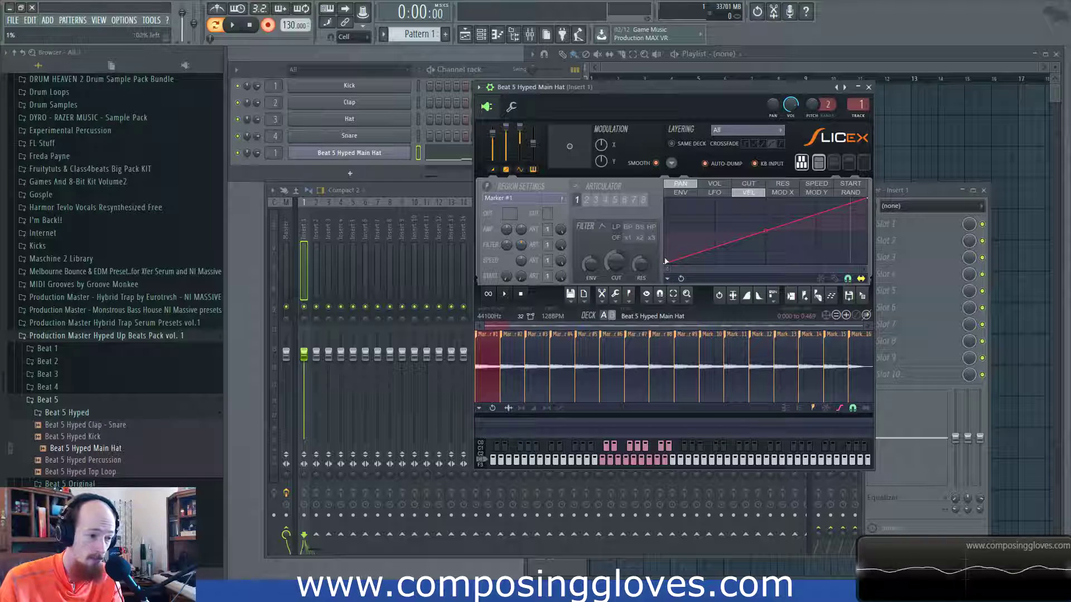
mouse_move(666, 261)
left_mouse_down()
mouse_move(669, 246)
mouse_move(663, 277)
left_mouse_up()
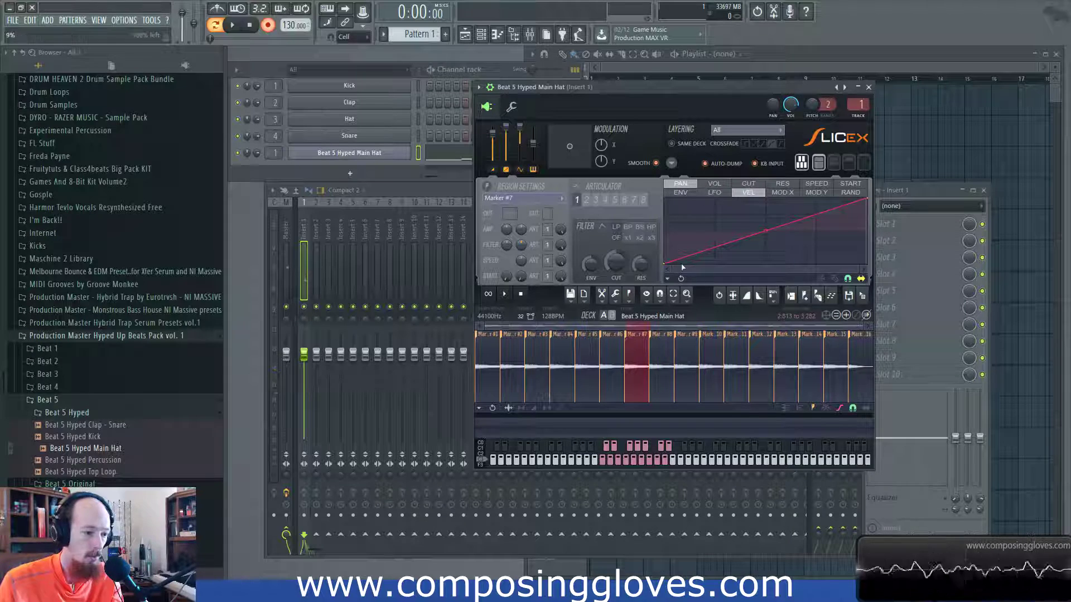
Step: Return both ends of the panning velocity mapping to the centre and audition the first slice
left_click_drag(667, 263, 664, 229)
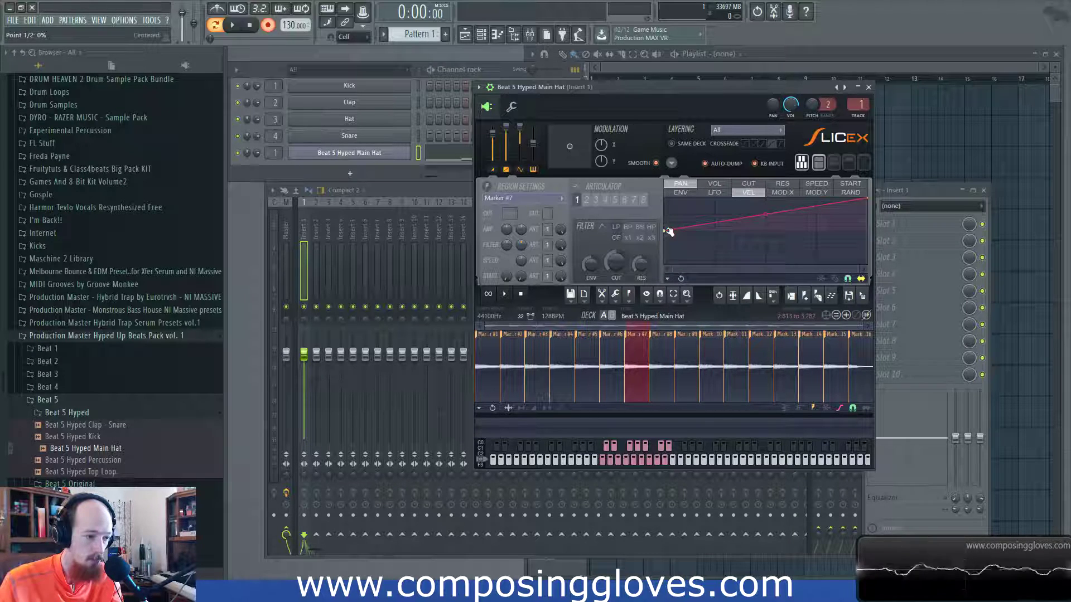
left_click_drag(870, 199, 869, 230)
key("z")
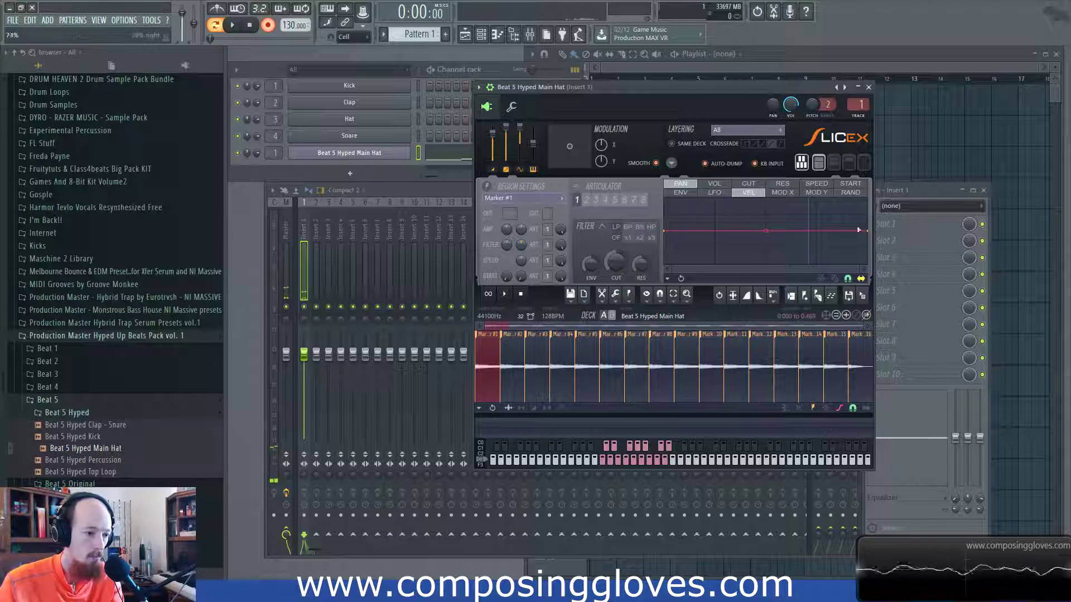
Step: Set the panning's modulation X mapping to a ramp from fully left up to 100% right
left_click(783, 193)
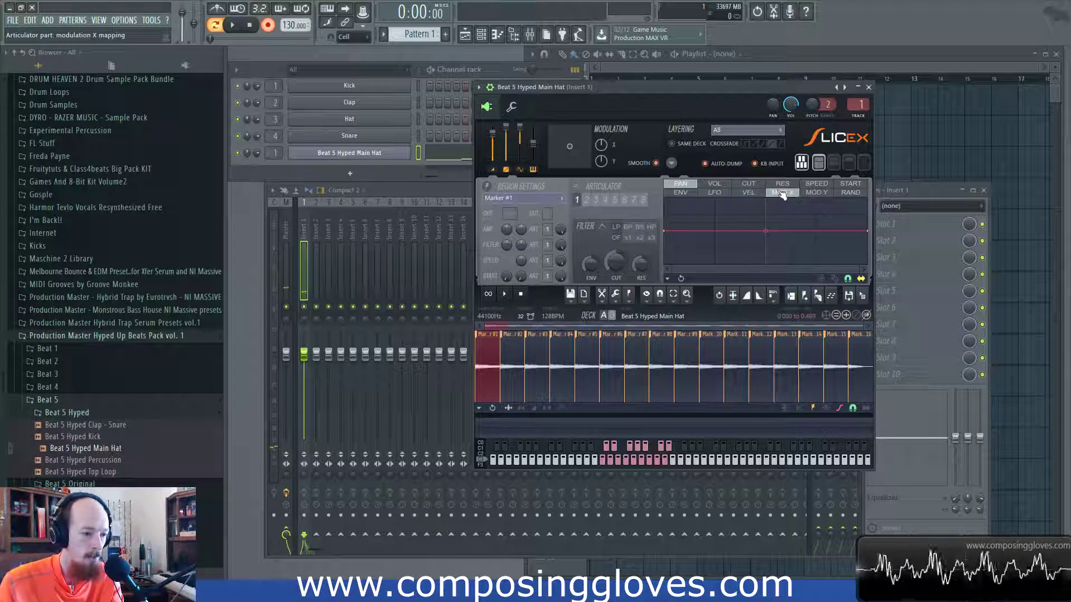
left_click_drag(668, 228, 672, 285)
left_click_drag(868, 230, 868, 199)
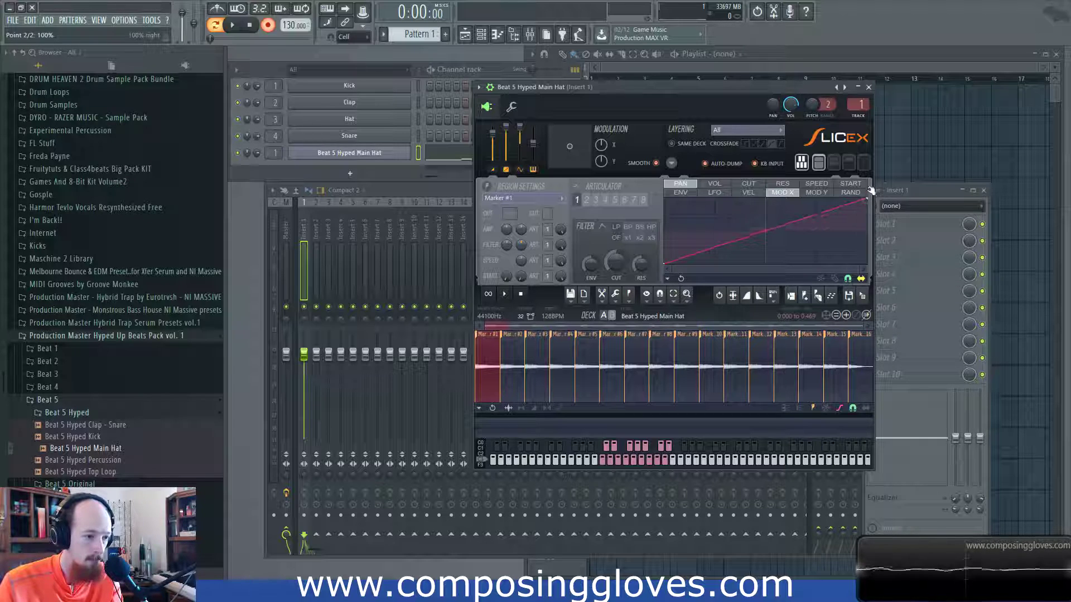
Step: Sweep the modulation X knob through its range to test the panning ramp, and return it to the centre
left_click_drag(606, 146, 606, 139)
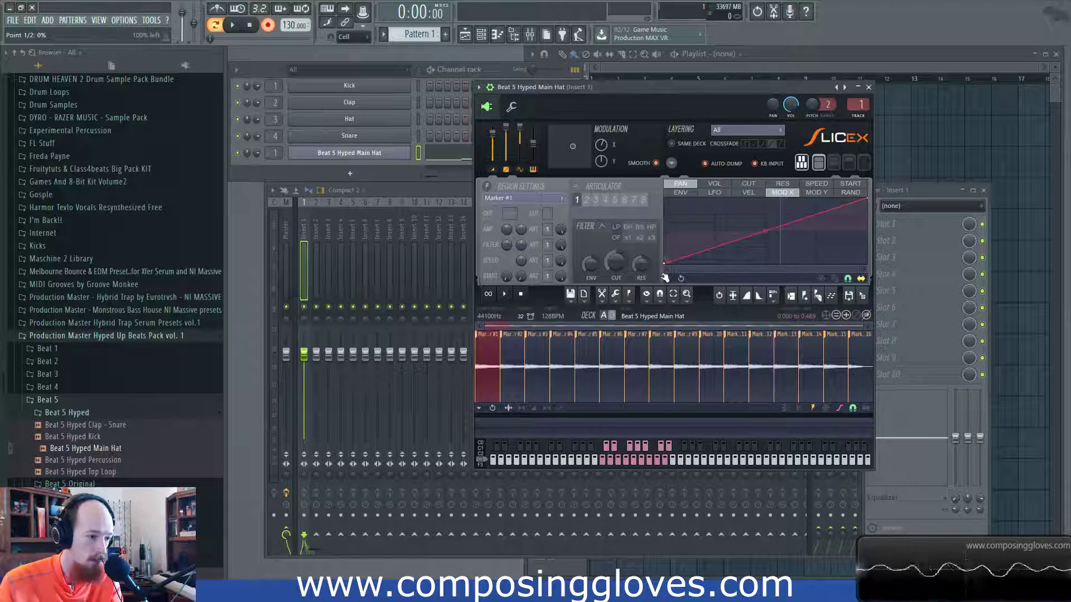
left_click_drag(600, 144, 601, 149)
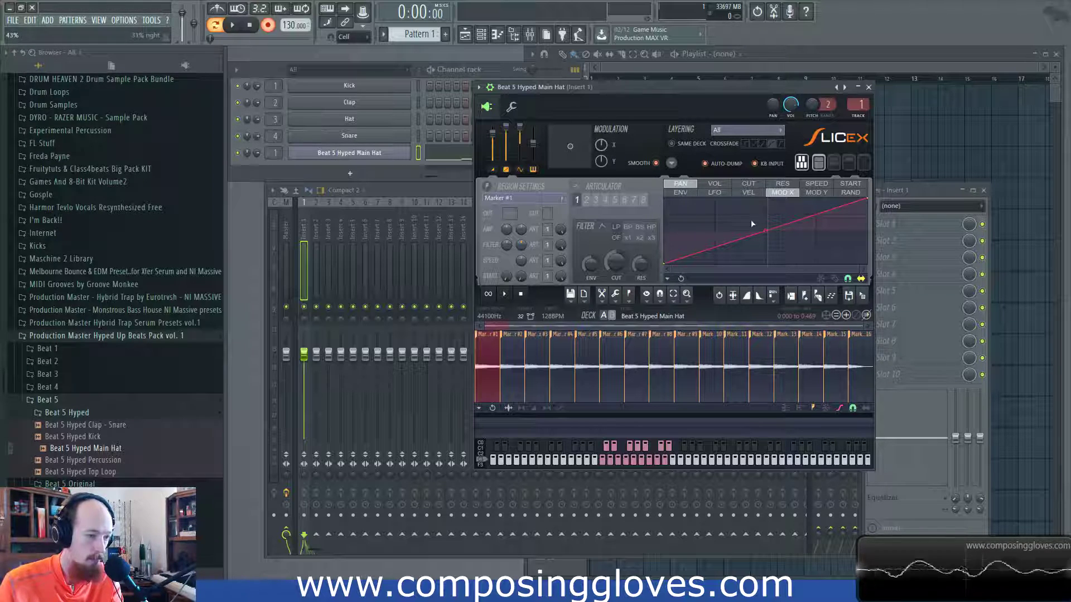
left_click_drag(600, 145, 600, 159)
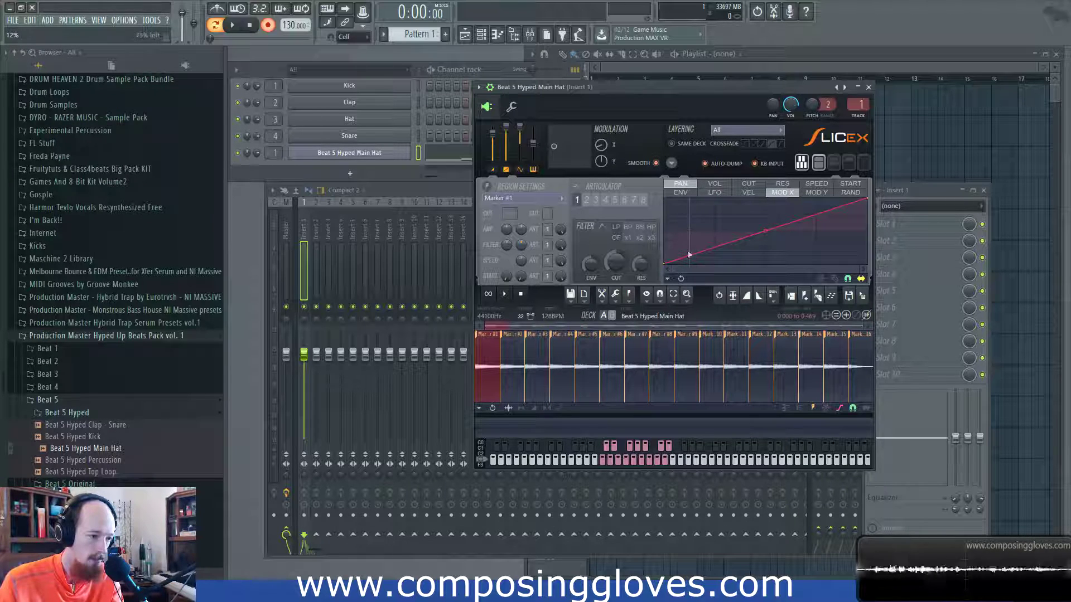
left_click_drag(601, 145, 600, 129)
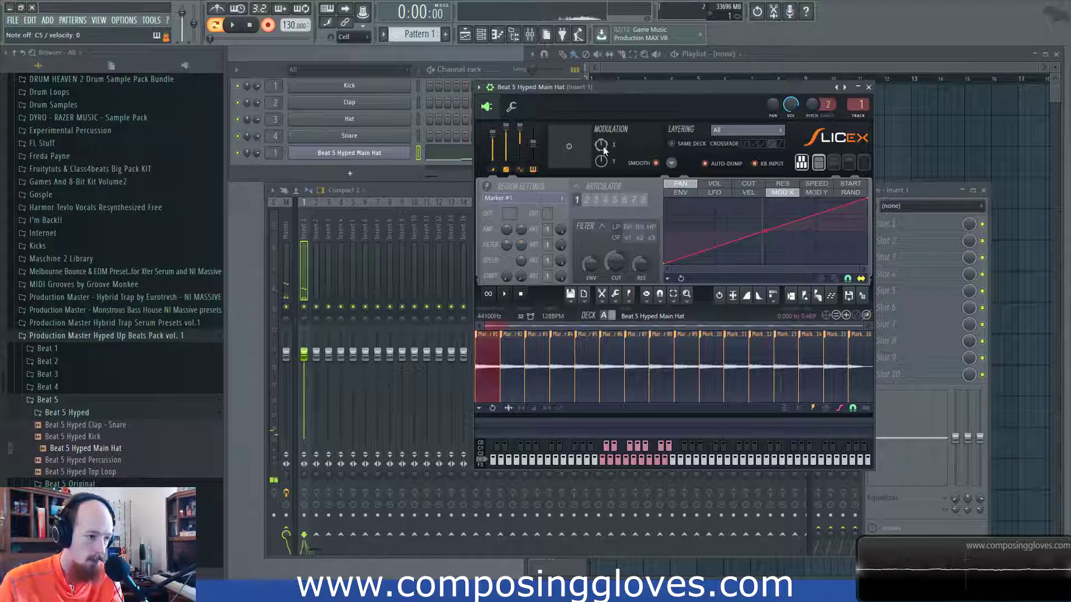
mouse_move(664, 262)
left_mouse_down()
mouse_move(667, 224)
mouse_move(668, 265)
left_mouse_up()
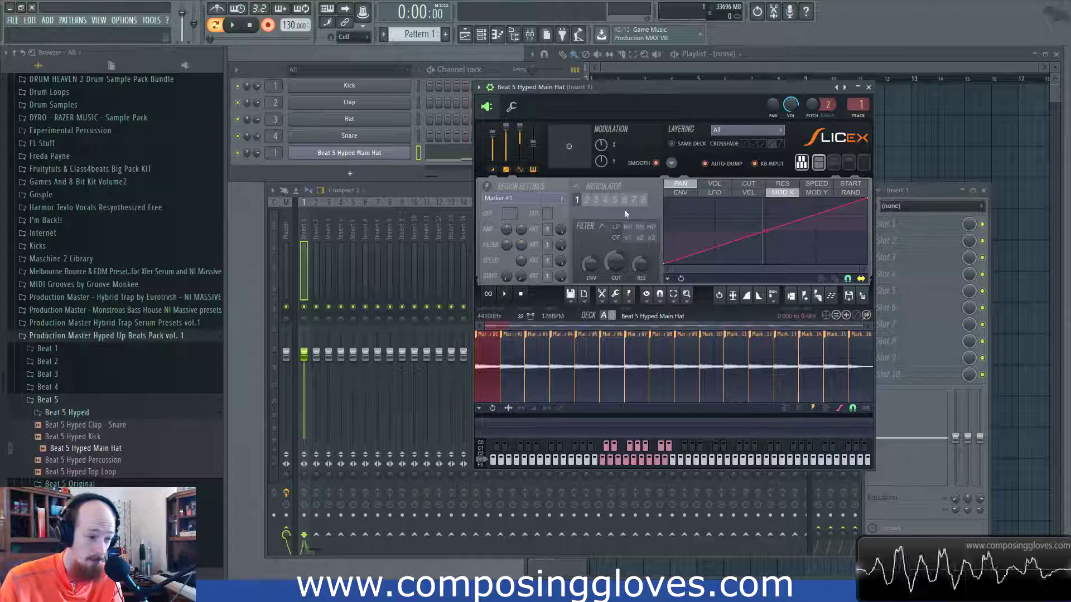
Step: Add alternating peaks and valleys to the panning's modulation X curve and sweep the modulation X knob to test it
right_click(691, 203)
left_click_drag(690, 203, 676, 193)
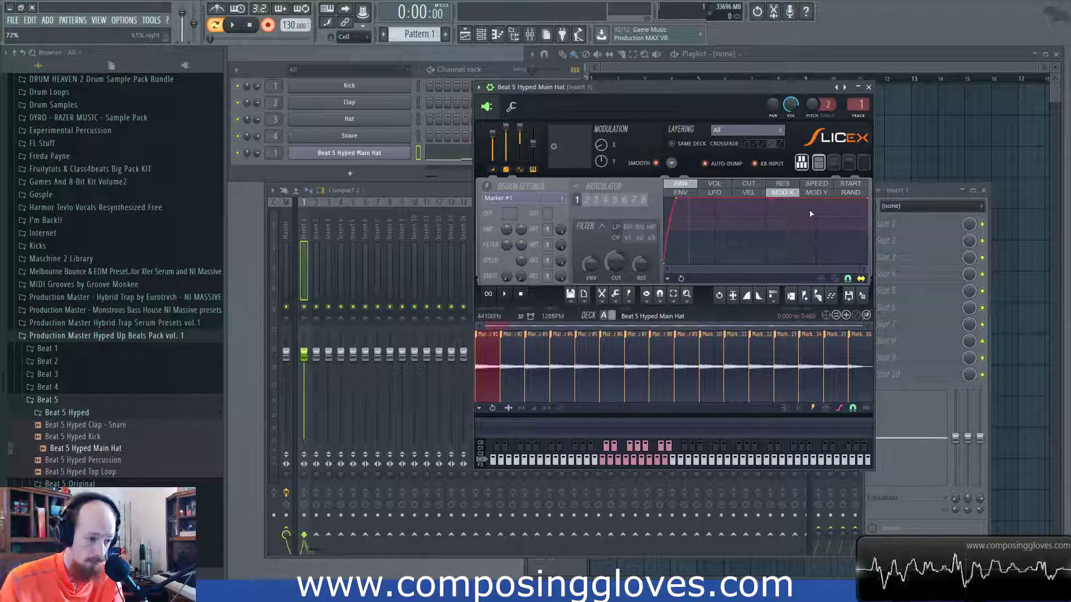
right_click(700, 222)
right_click(752, 227)
right_click(789, 222)
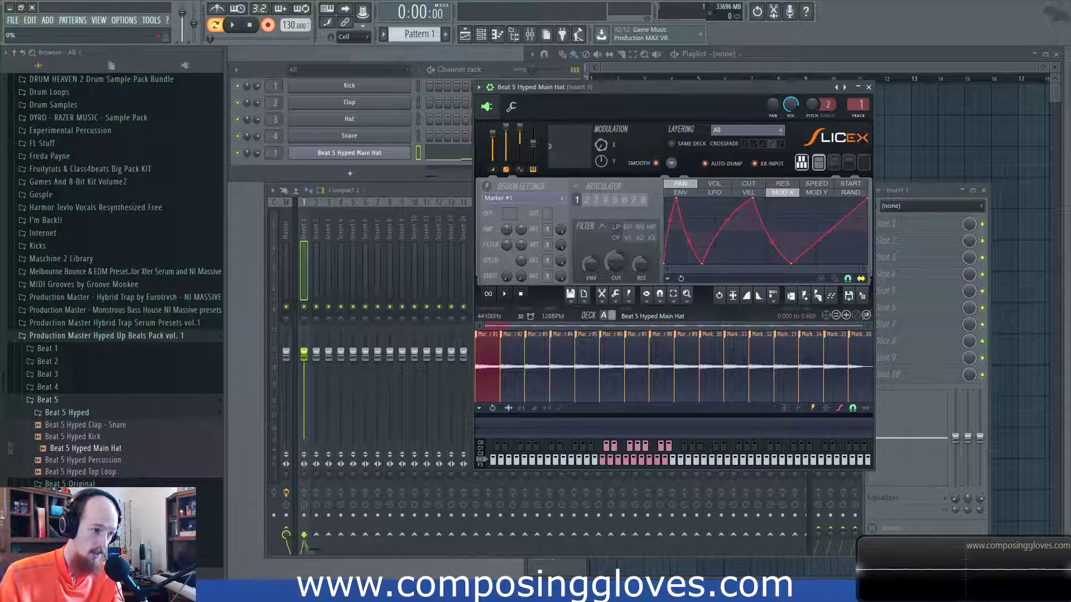
left_click_drag(601, 146, 601, 143)
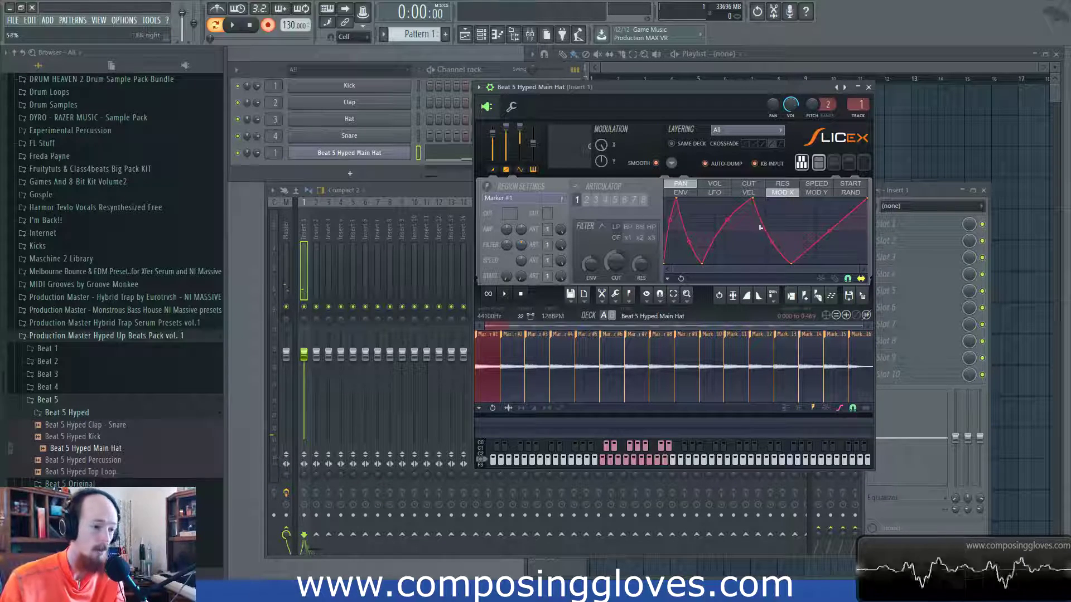
Step: Remove all the added points from the panning's modulation X curve and flatten it by returning both ends to the centre
right_click(794, 262)
left_click(817, 280)
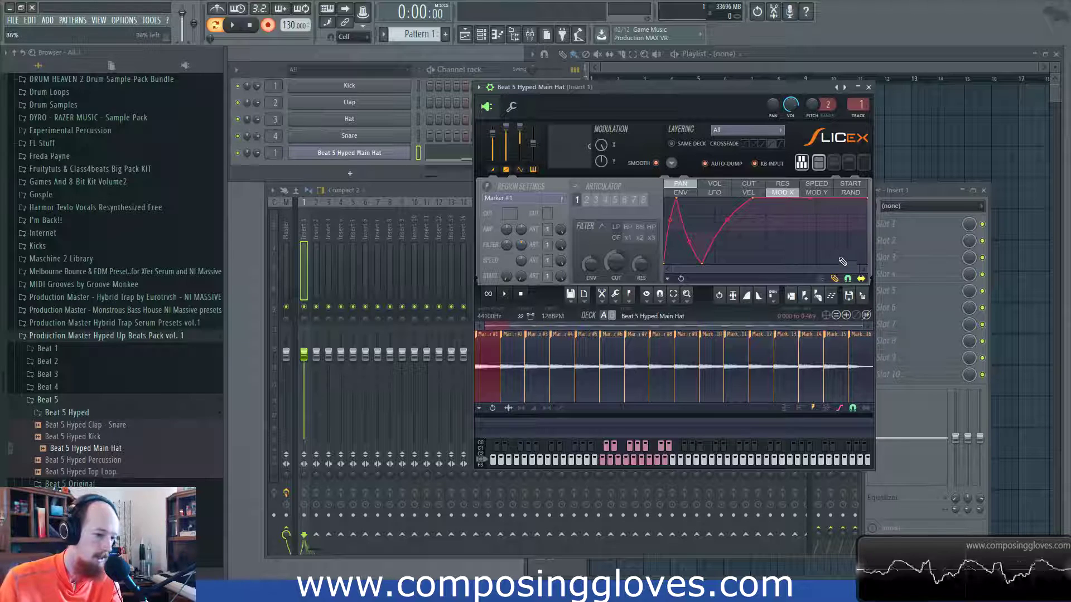
mouse_move(839, 229)
left_mouse_down()
mouse_move(735, 237)
mouse_move(667, 217)
left_mouse_up()
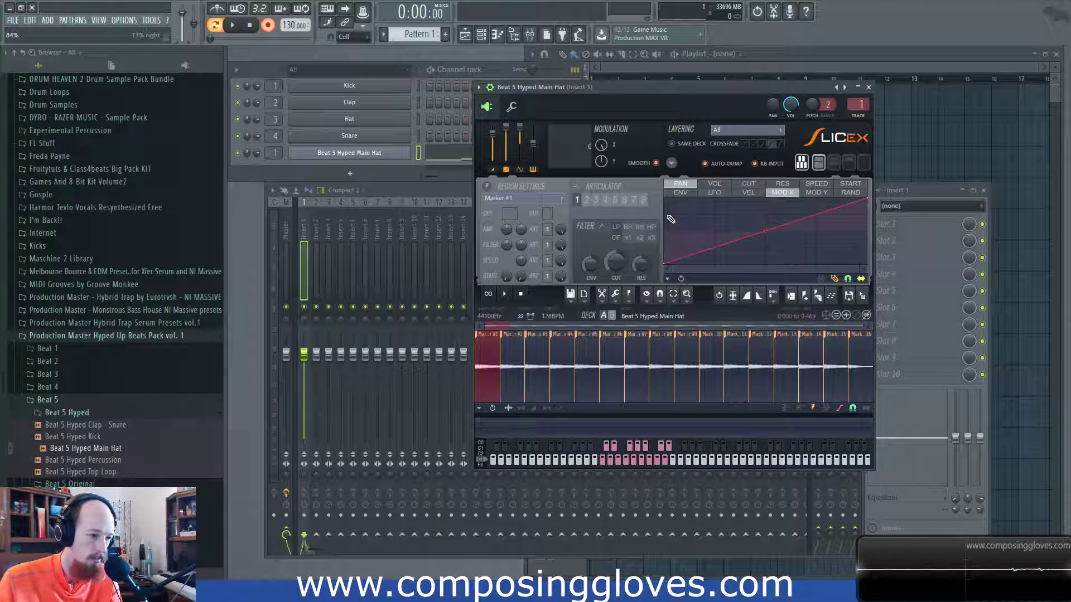
left_click_drag(669, 264, 668, 232)
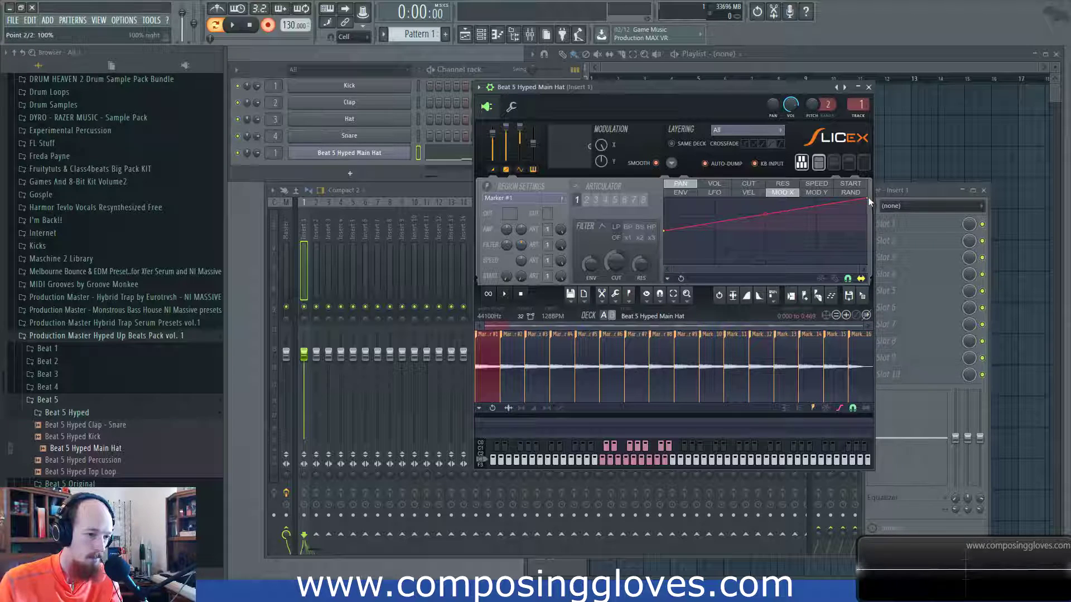
left_click_drag(868, 201, 867, 231)
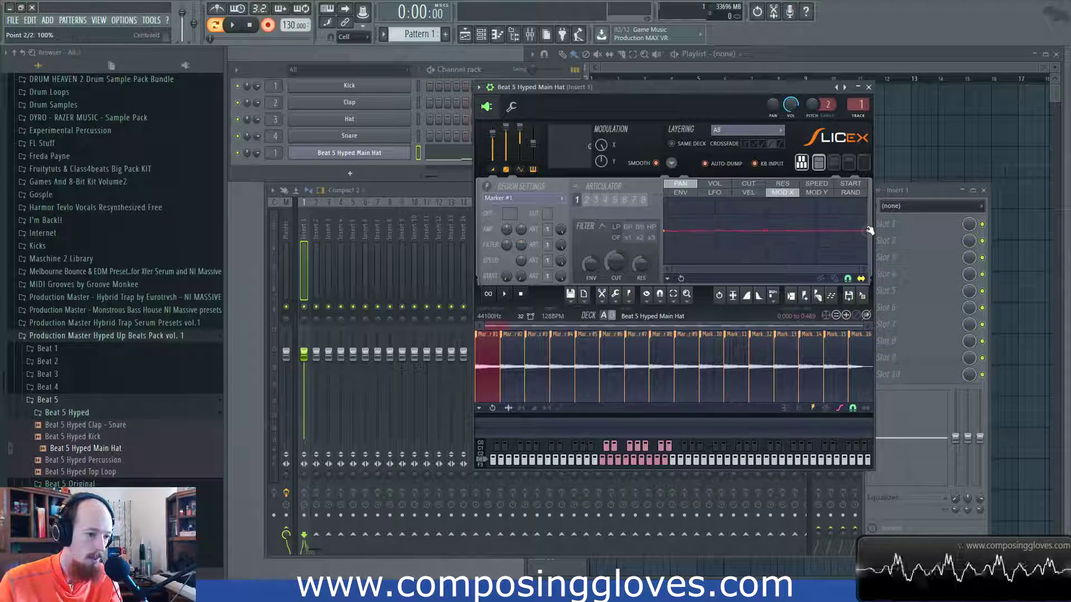
Step: View the modulation Y mappings of filter resonance and speed, and the speed's random mapping
left_click(816, 192)
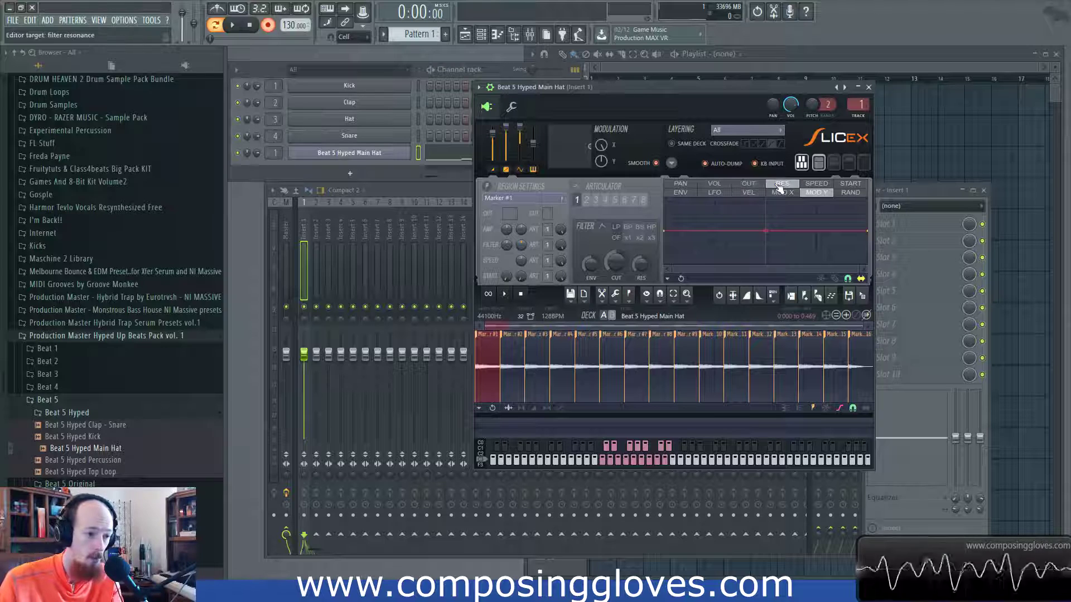
left_click(817, 184)
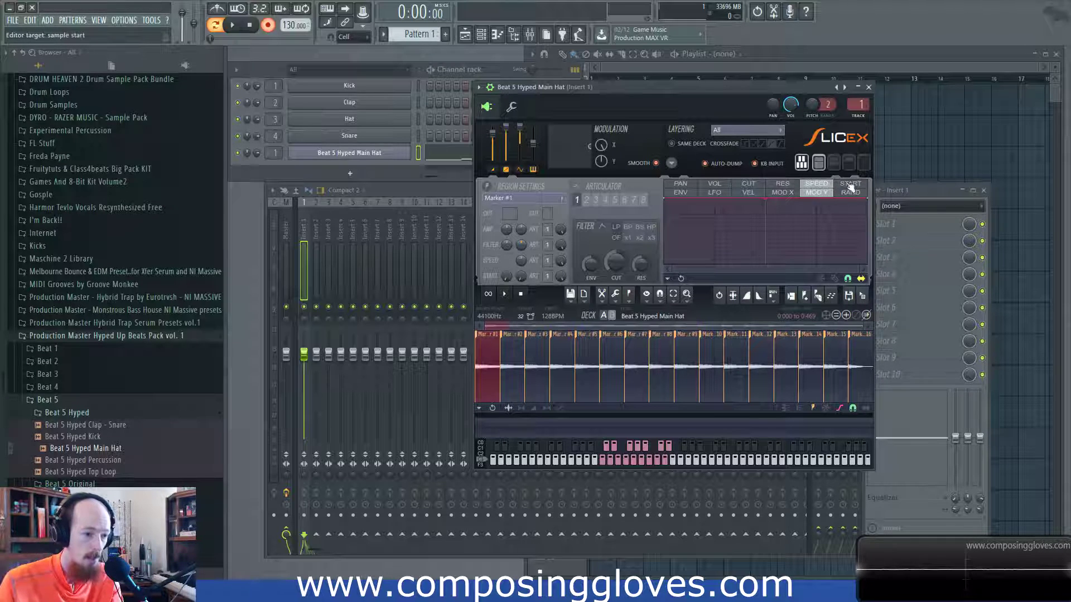
left_click(854, 194)
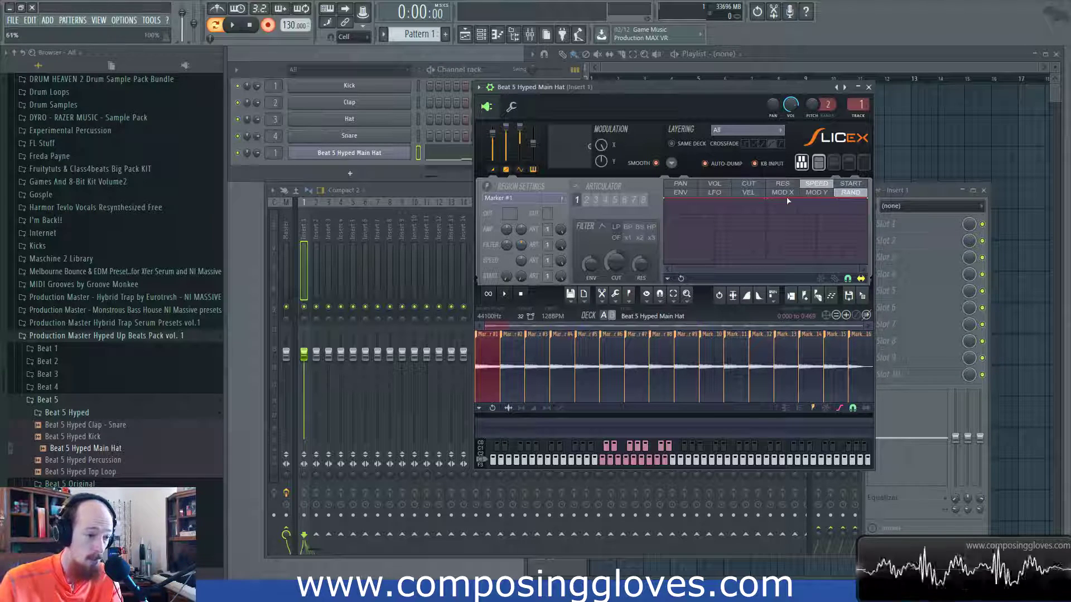
Step: Shape the filter cutoff's random mapping with a maximum end point, a minimum point near the end and a steep jump between them
left_click(748, 184)
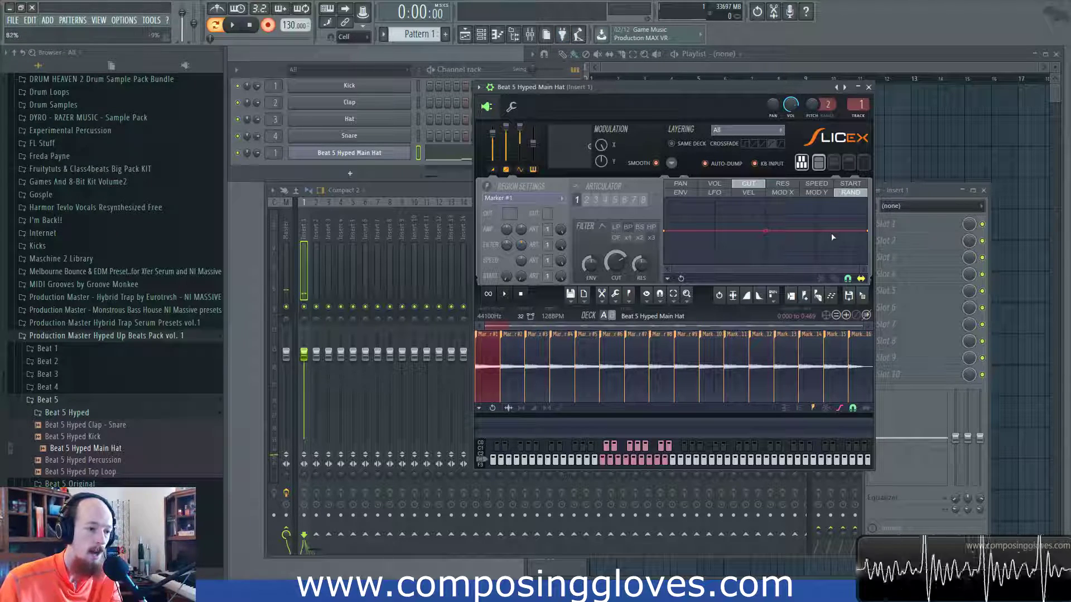
left_click_drag(868, 231, 867, 184)
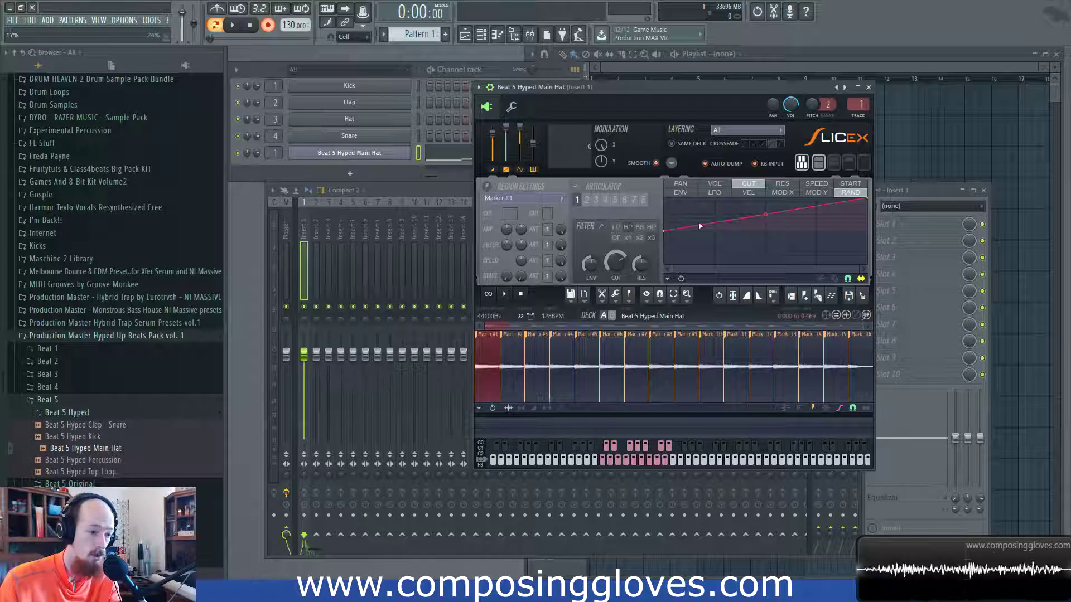
right_click(834, 260)
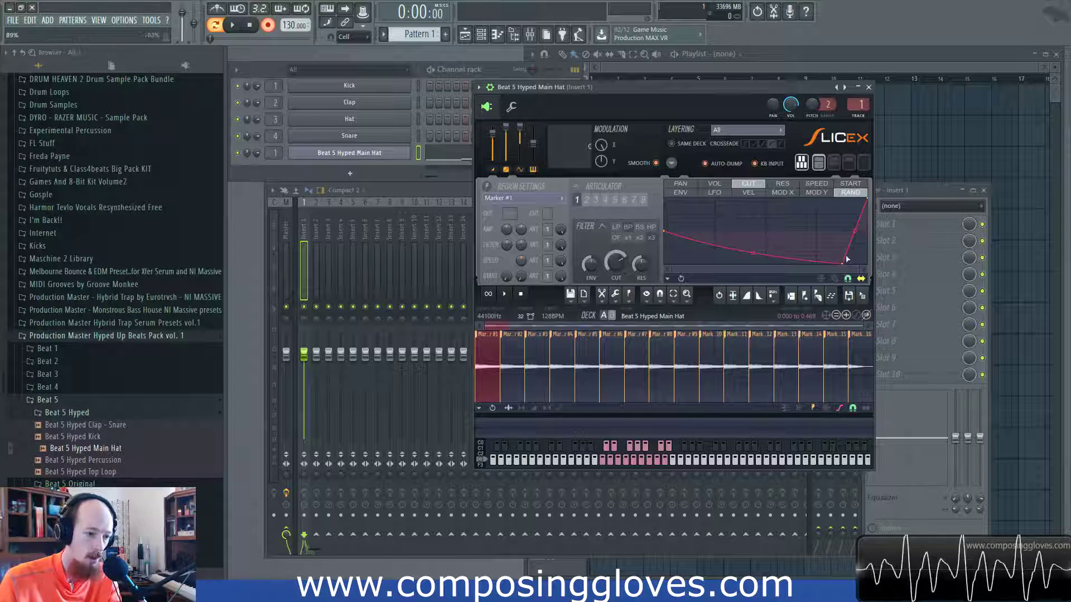
left_click_drag(866, 199, 846, 198)
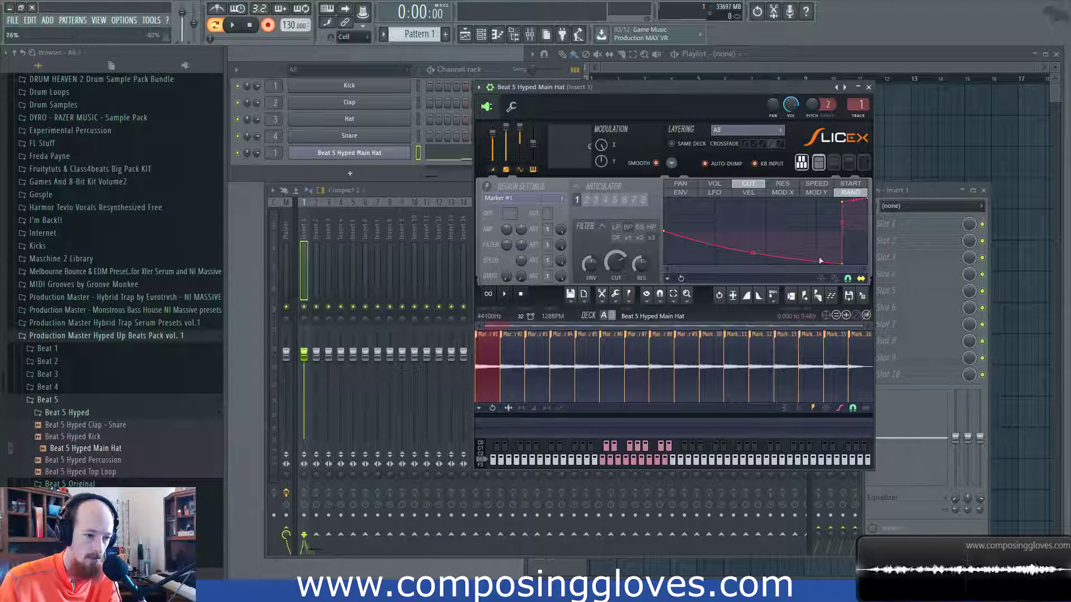
Step: Delete the high and low points near the end of the filter cutoff's random mapping
right_click(845, 205)
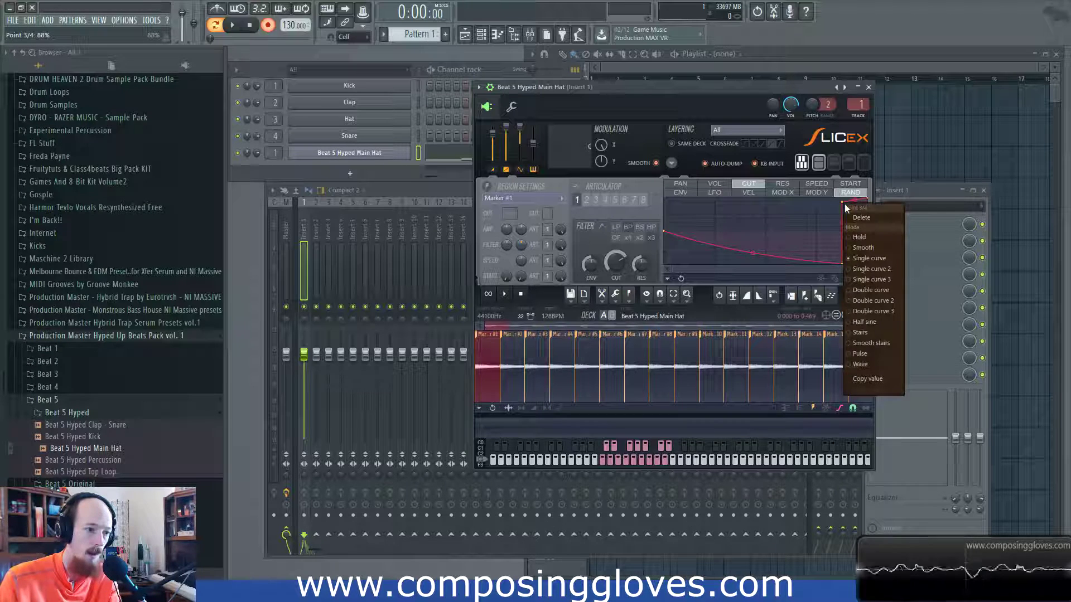
left_click(866, 221)
right_click(843, 264)
left_click(855, 277)
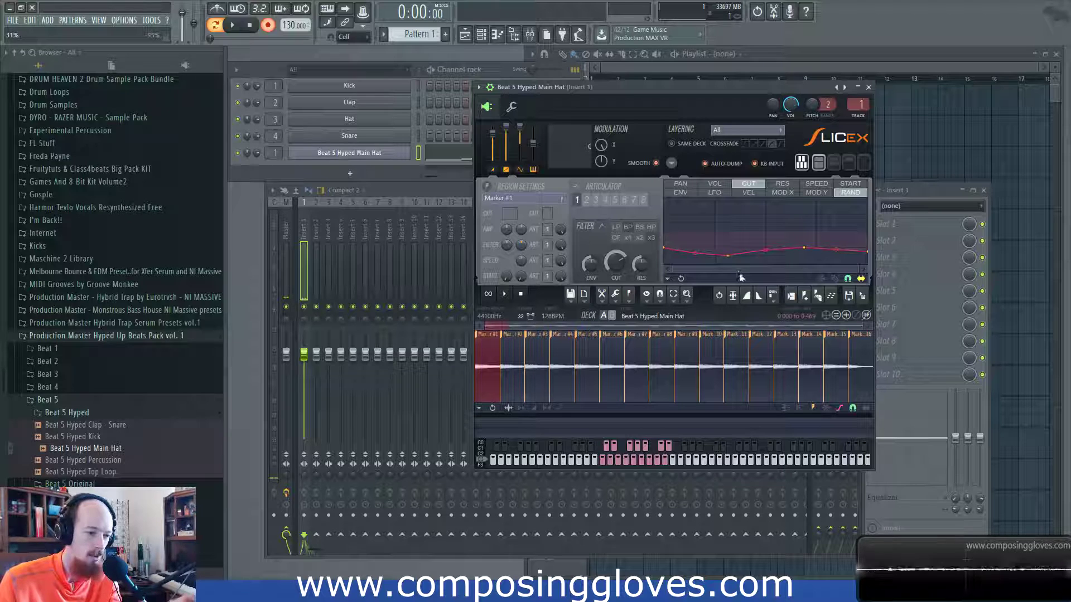
Step: Delete the two inner points of the filter cutoff's random mapping and return both ends to the centre
right_click(729, 254)
left_click(761, 272)
right_click(812, 251)
left_click(823, 263)
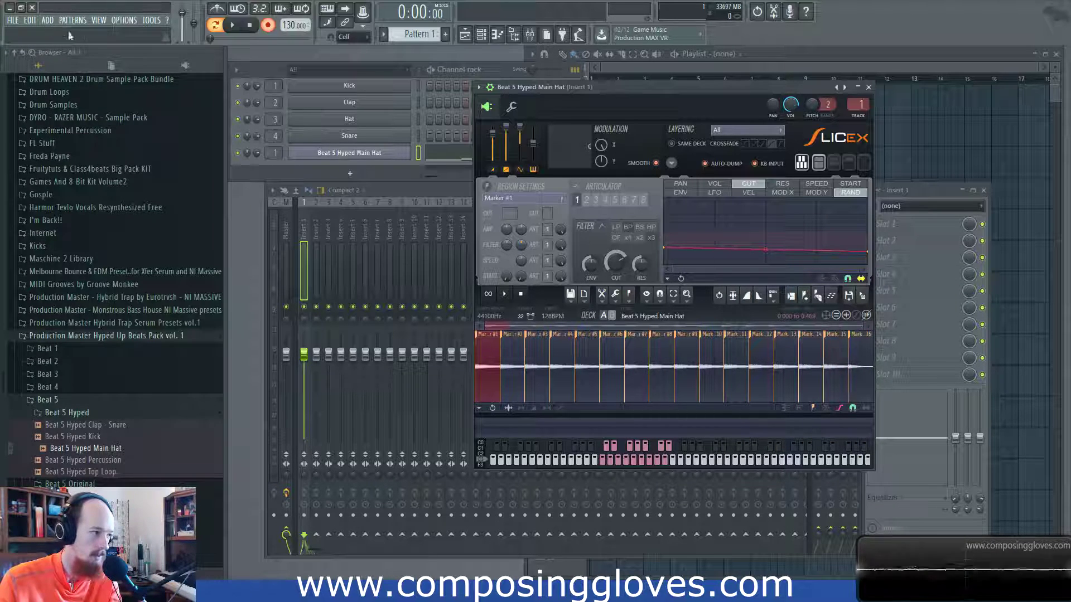
left_click_drag(867, 252, 868, 232)
left_click_drag(663, 247, 664, 231)
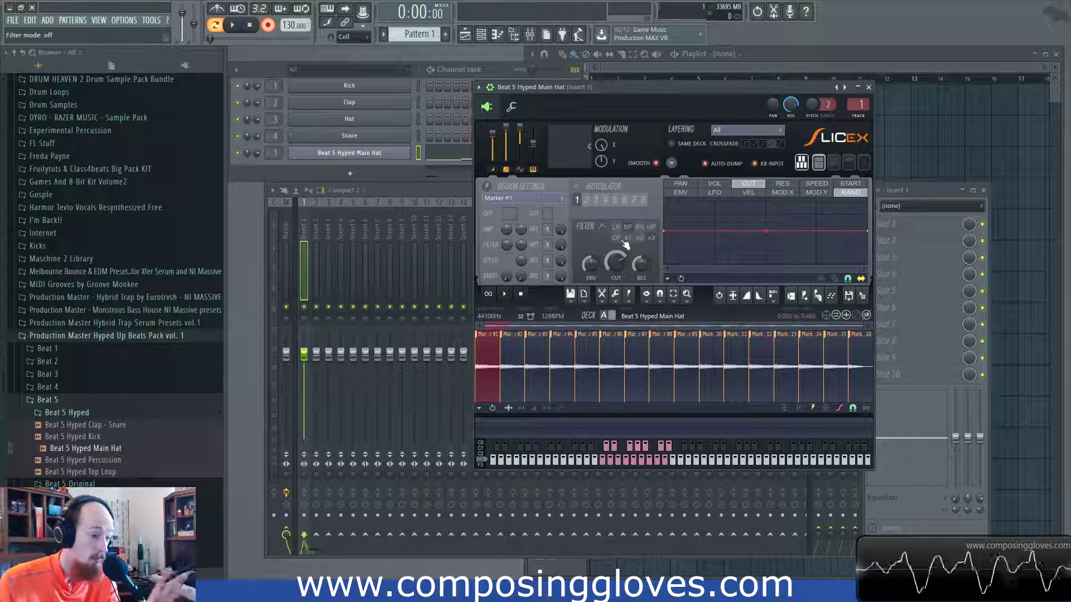
Step: Raise the end of the panning's random mapping slightly to the right and return it to the centre
left_click(776, 183)
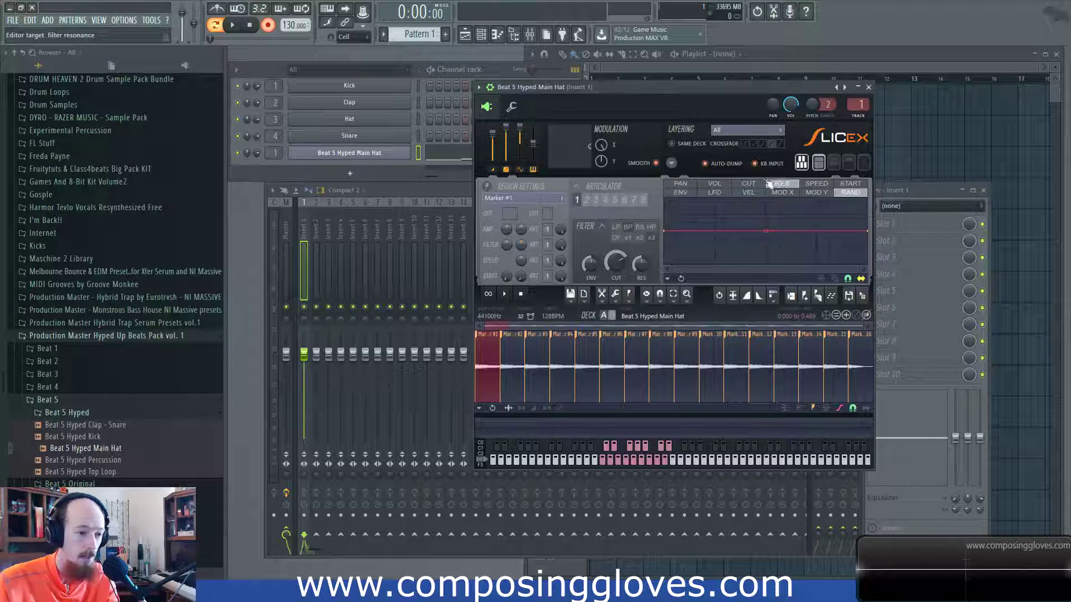
left_click(673, 185)
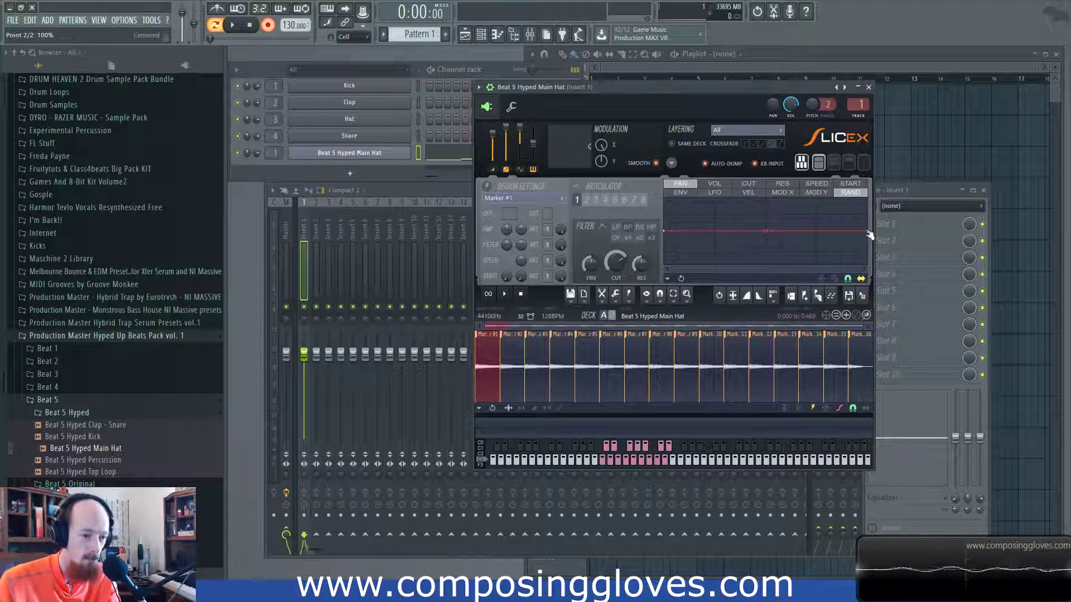
left_click_drag(870, 232, 866, 227)
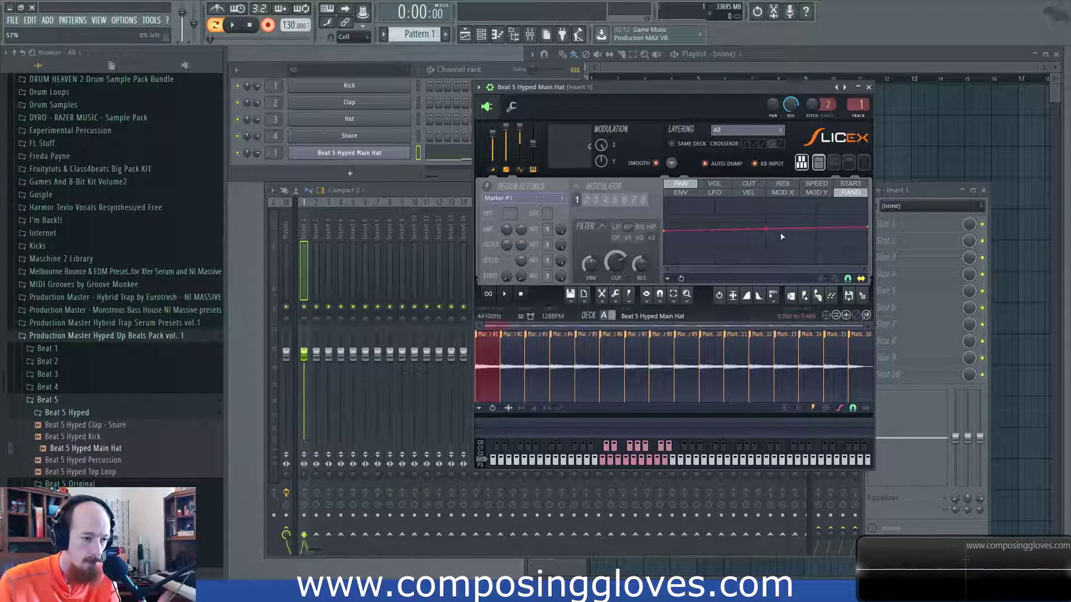
mouse_move(867, 226)
left_mouse_down()
mouse_move(855, 236)
mouse_move(869, 231)
left_mouse_up()
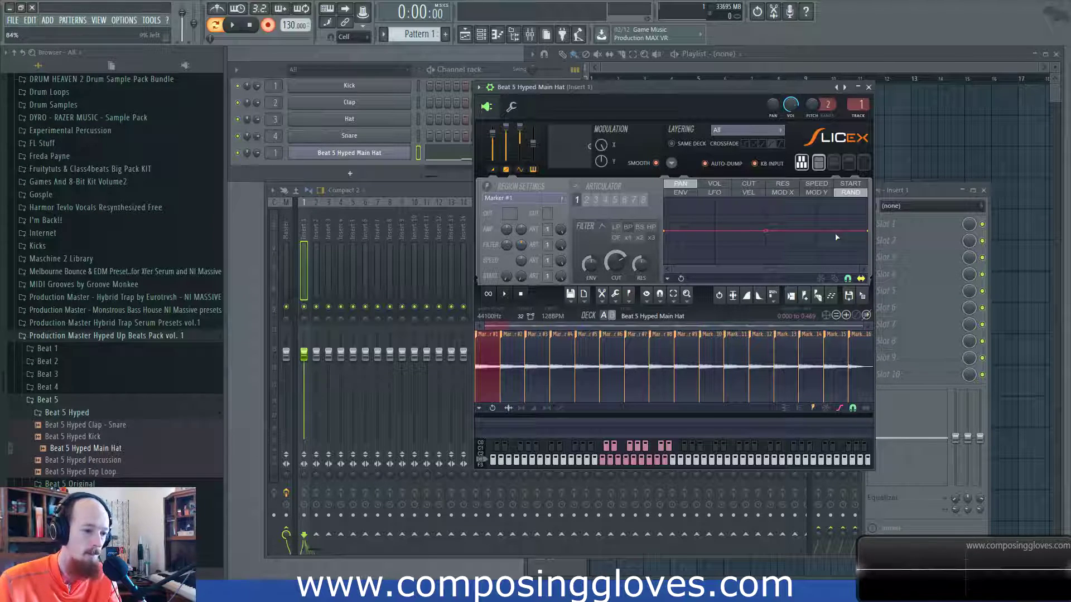
Step: Add two points slightly off centre to the panning's random mapping and delete them both
right_click(817, 238)
right_click(717, 225)
right_click(718, 225)
left_click(746, 237)
right_click(823, 241)
left_click(825, 250)
Step: Raise the end of the sample start's modulation X mapping to form a rising ramp and audition the first slice
left_click(850, 183)
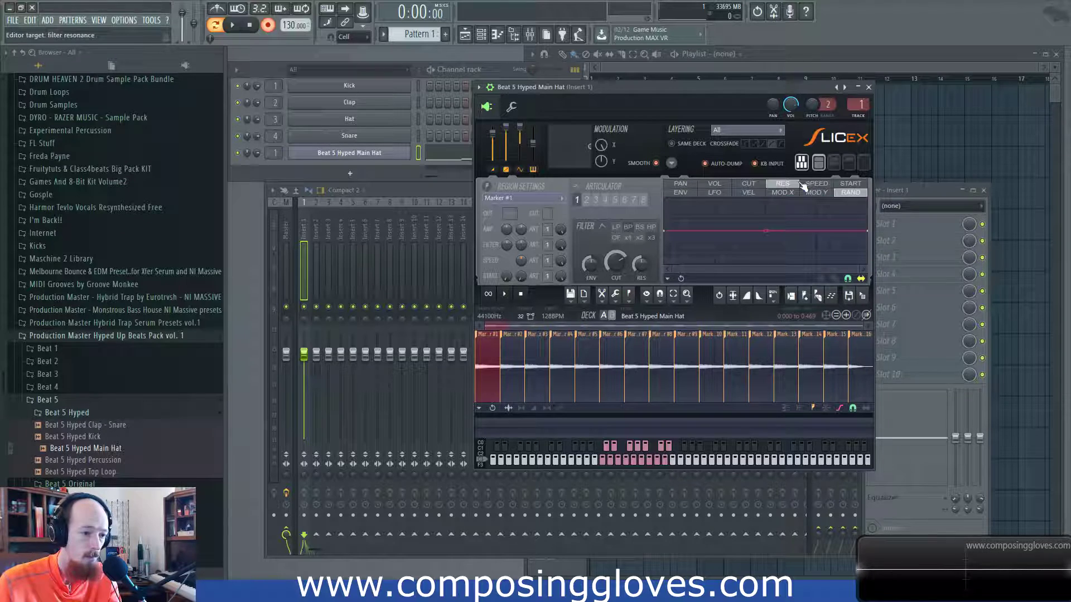
left_click(817, 193)
left_click(783, 192)
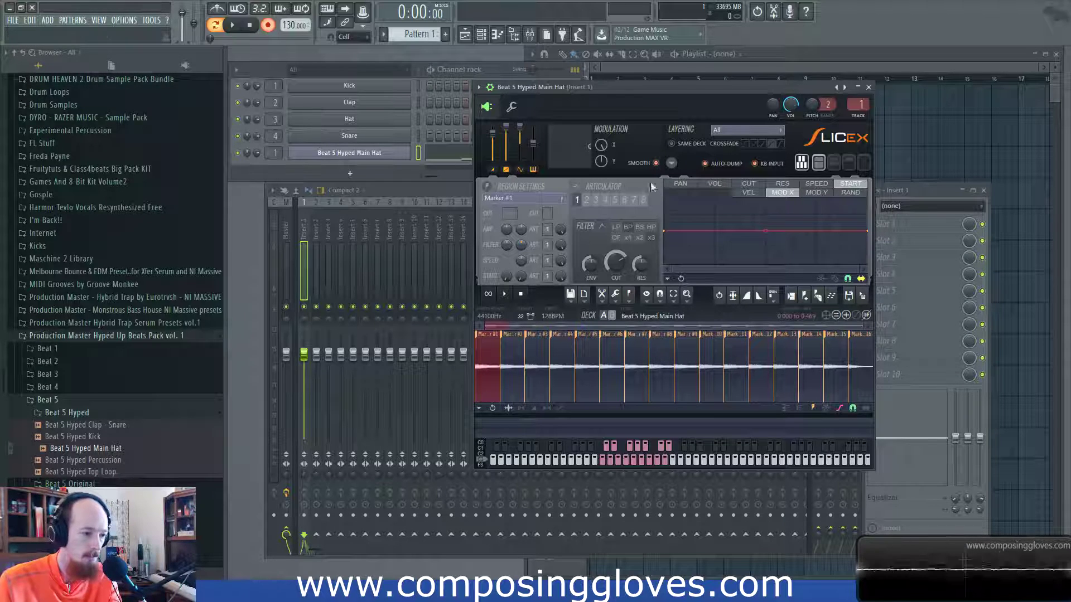
left_click(671, 163)
left_click(671, 170)
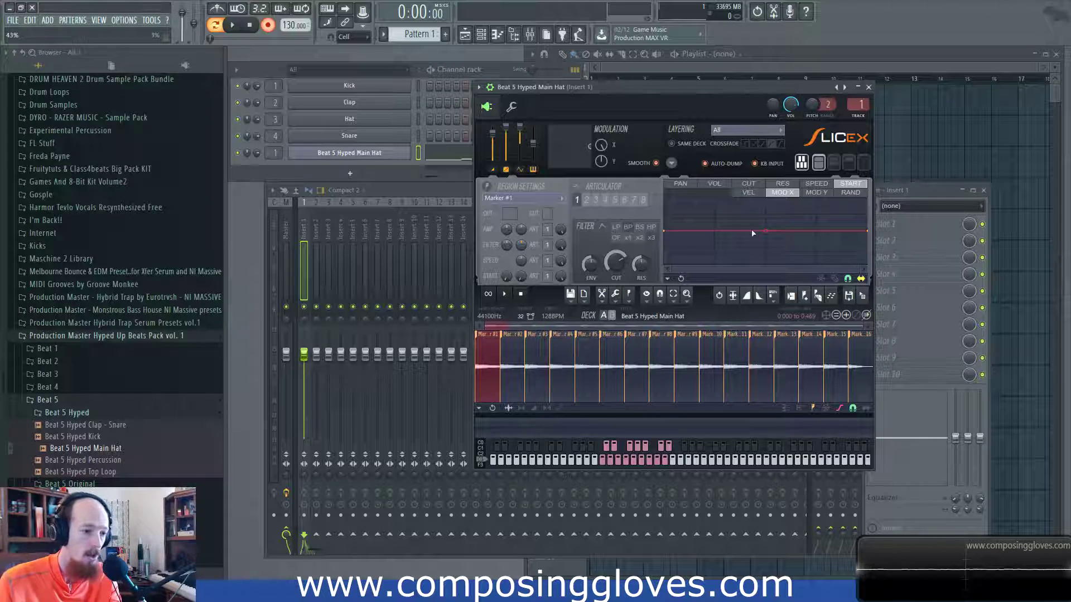
left_click_drag(869, 232, 866, 207)
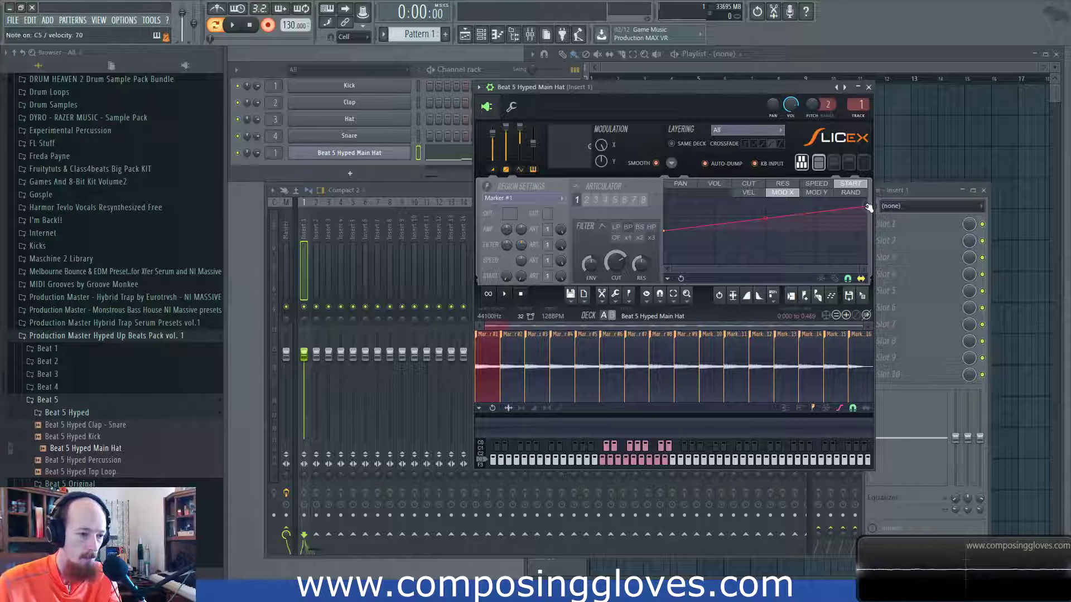
left_click(480, 383)
left_click(479, 380)
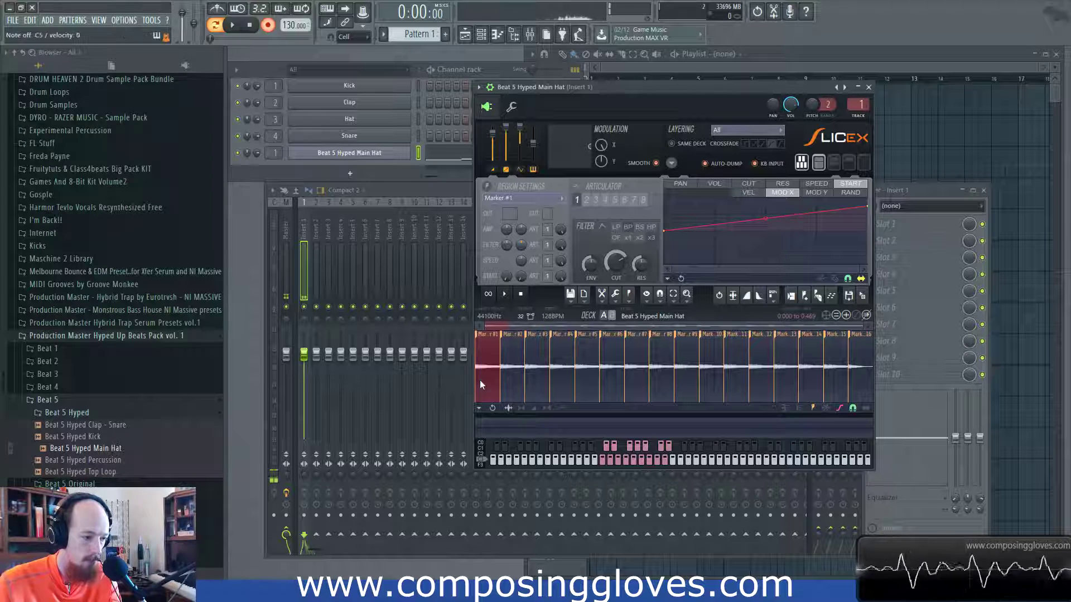
left_click(479, 380)
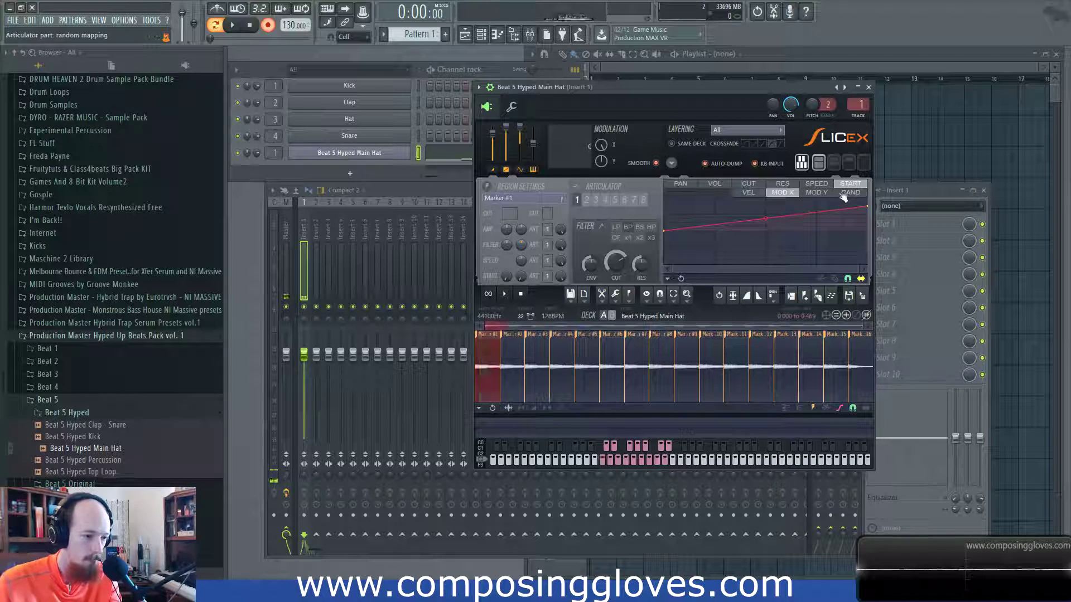
Step: Audition the first slice with the end of the sample start's modulation X mapping at maximum, and return that end to the centre
mouse_move(866, 206)
left_mouse_down()
mouse_move(868, 228)
mouse_move(867, 198)
left_mouse_up()
left_click(480, 382)
left_click(479, 383)
left_click(480, 377)
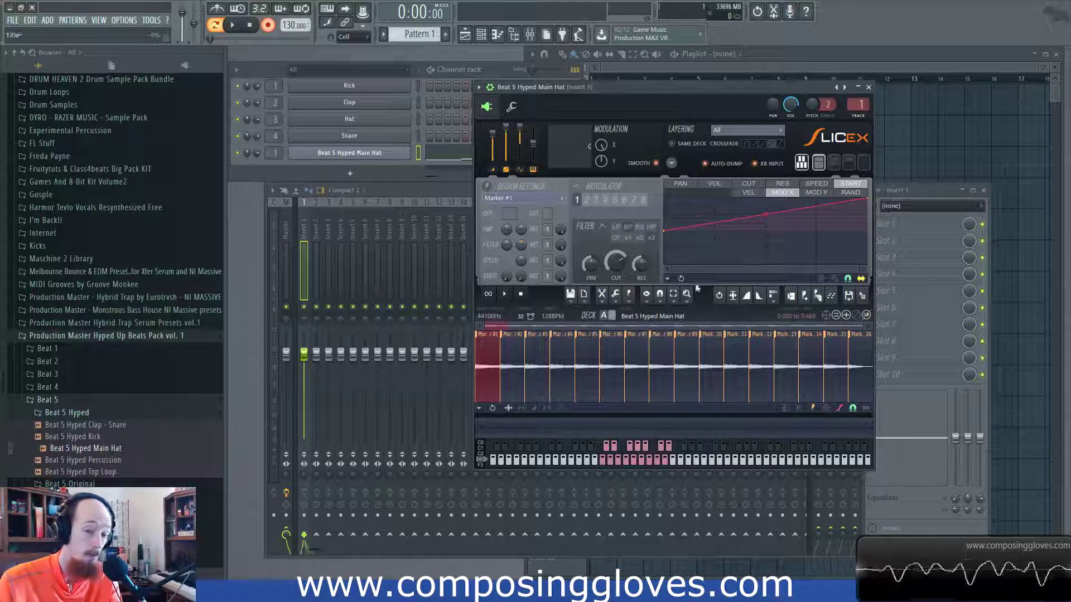
left_click_drag(867, 199, 863, 234)
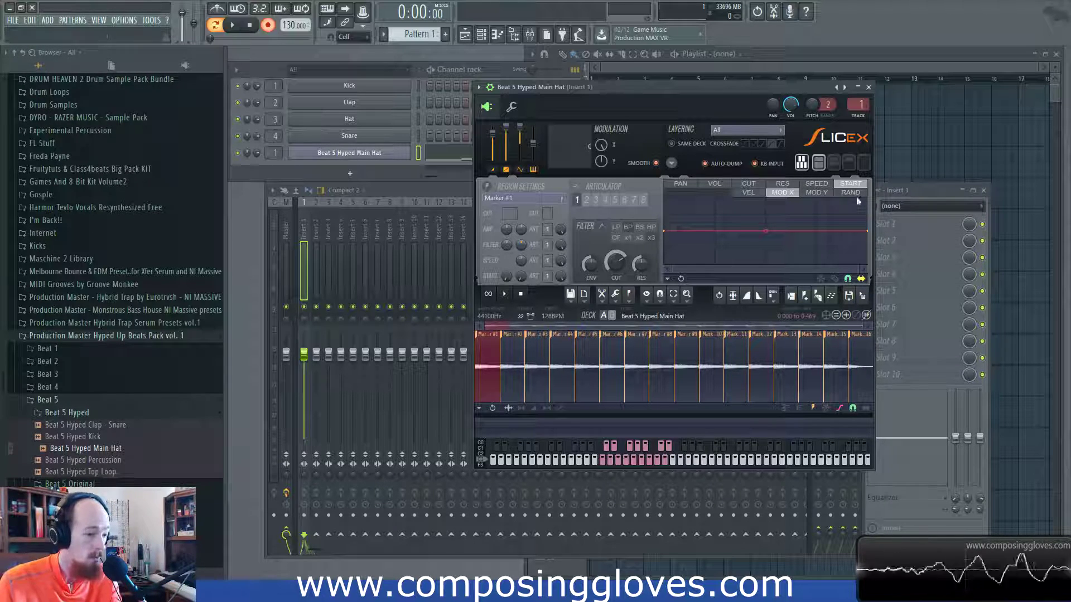
Step: Enable Sample start covers whole length and raise the end of the sample start's modulation X mapping to maximum
left_click(671, 165)
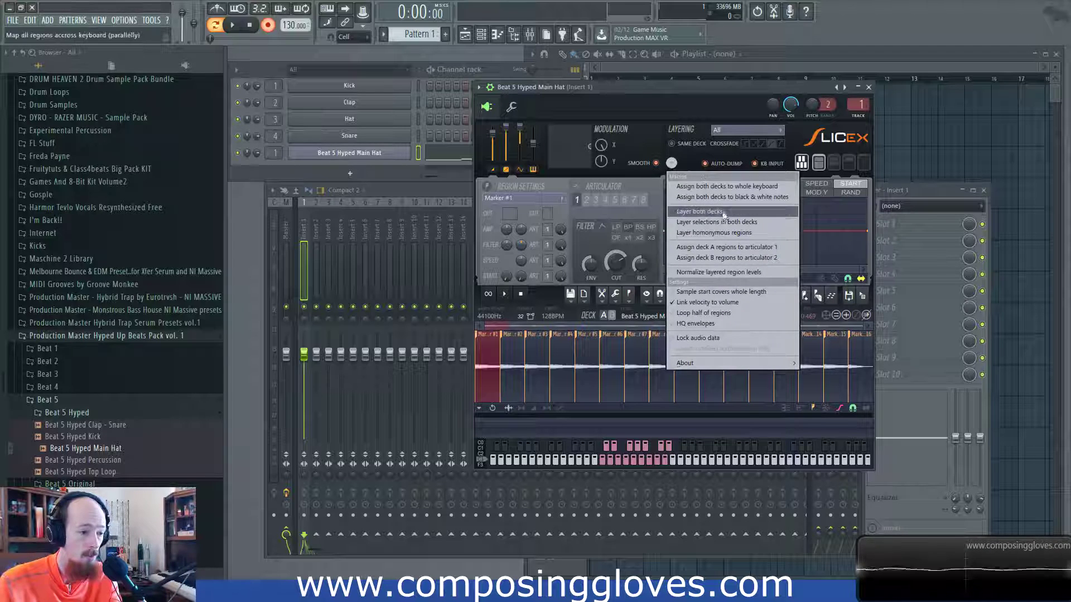
left_click(684, 293)
left_click_drag(869, 232, 868, 214)
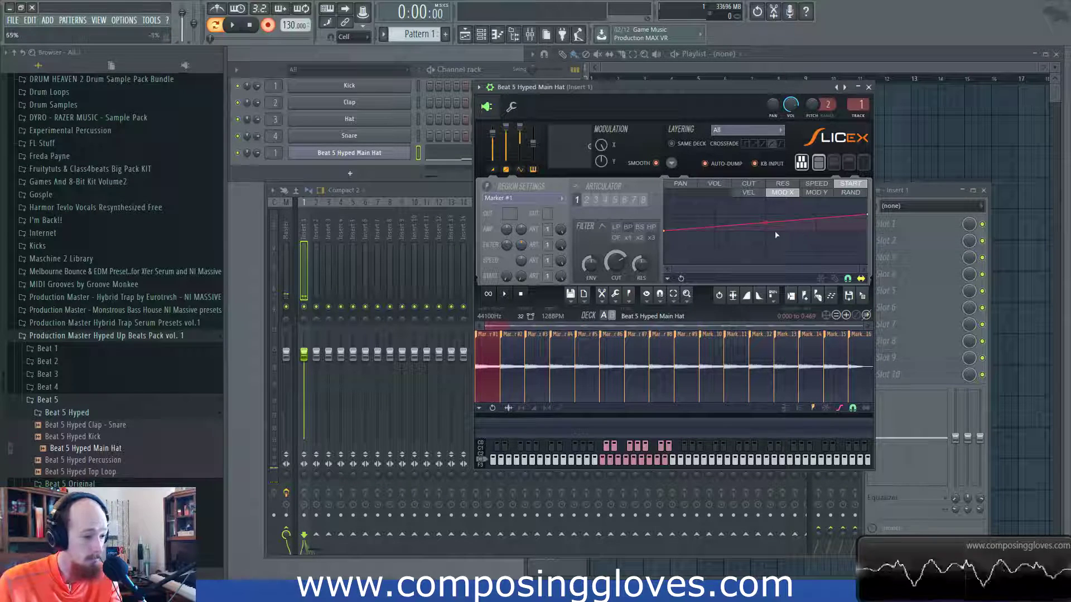
left_click_drag(870, 214, 868, 198)
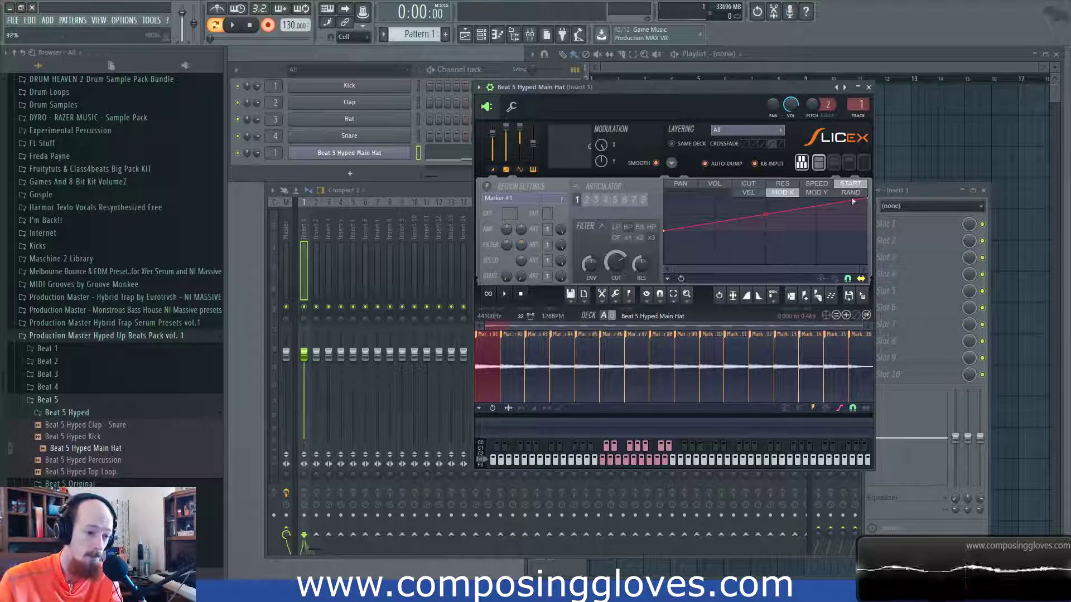
Step: Return the end of the sample start's modulation X mapping to the centre and turn off Sample start covers whole length
left_click_drag(869, 198, 865, 233)
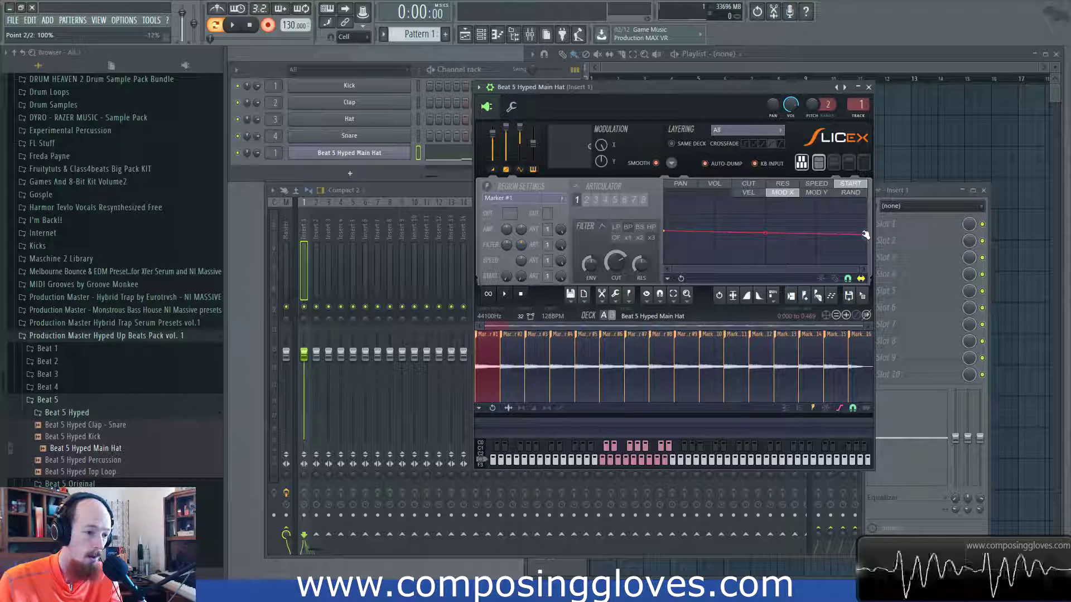
left_click(674, 164)
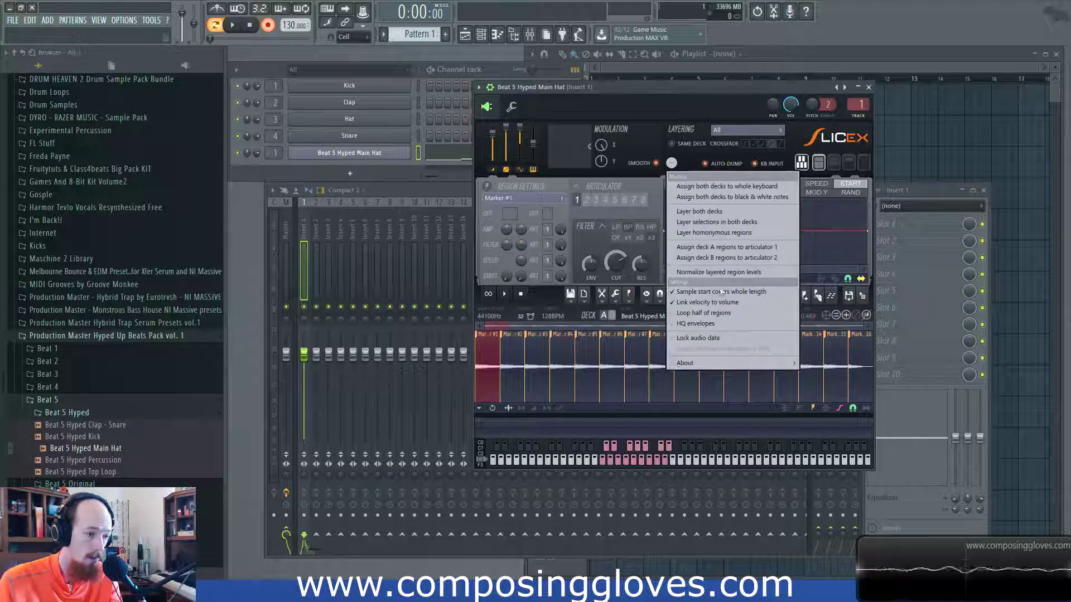
left_click(718, 289)
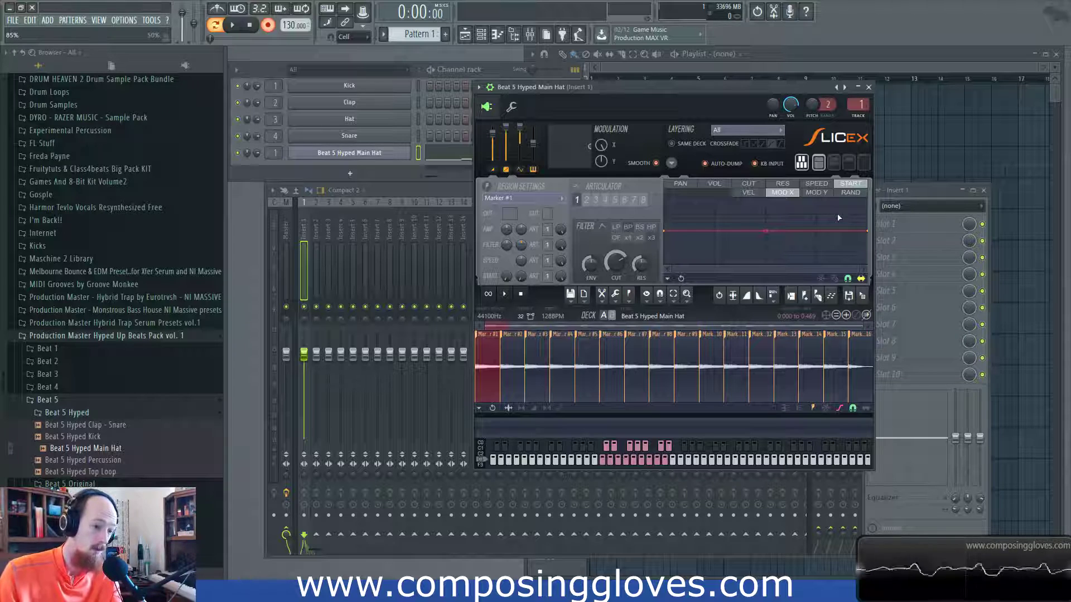
Step: Add two points near the centre of the sample start's random mapping and delete them both
left_click(850, 193)
right_click(777, 223)
right_click(767, 234)
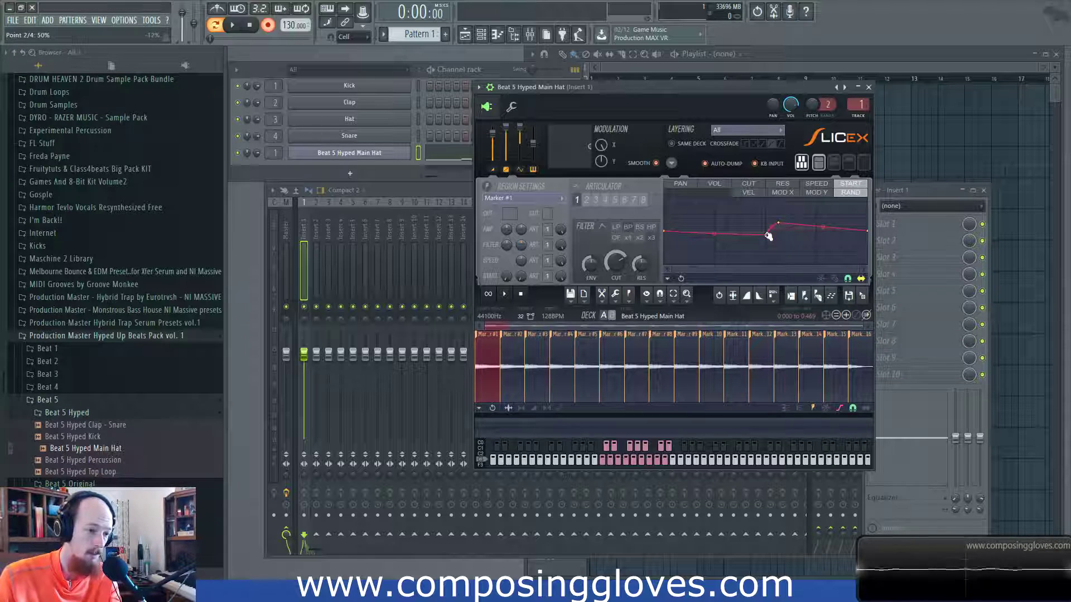
right_click(768, 235)
left_click(783, 251)
right_click(777, 223)
left_click(785, 236)
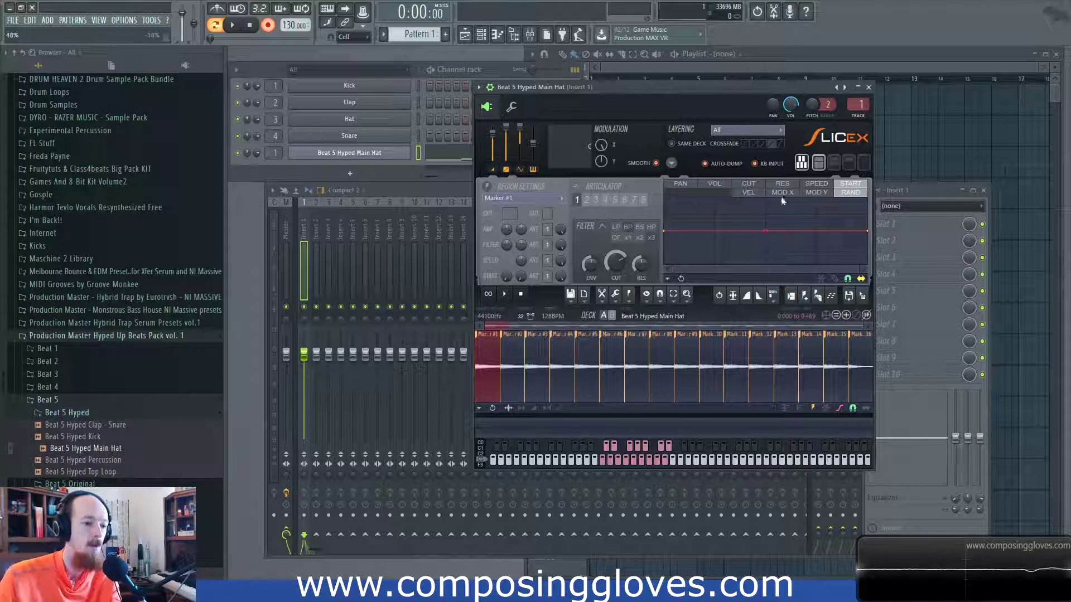
Step: Lower the start of the speed's modulation X mapping to minimum to form a rising ramp
left_click(817, 193)
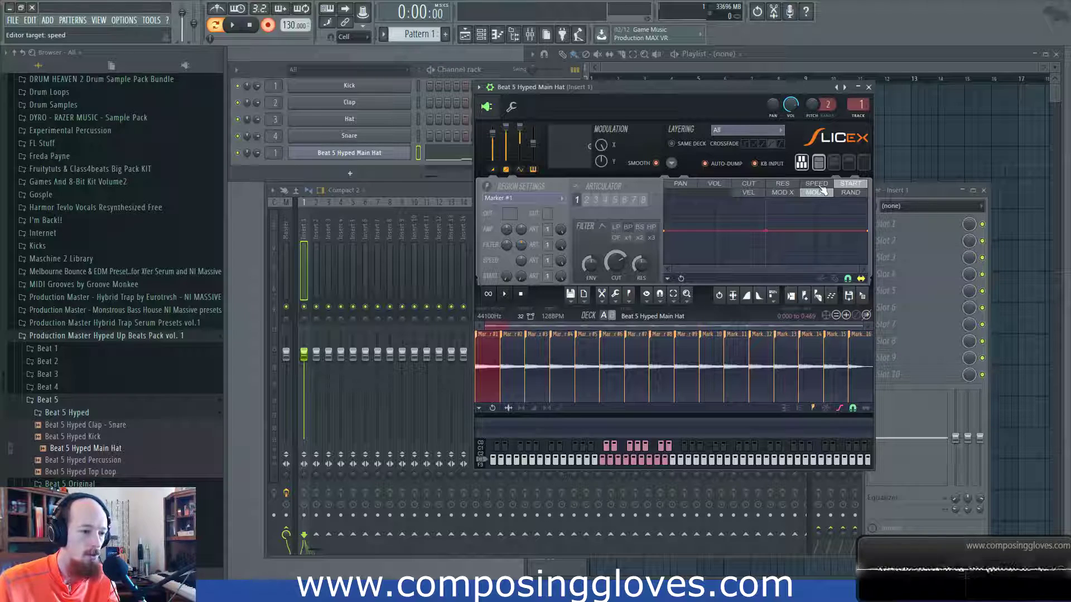
left_click(818, 185)
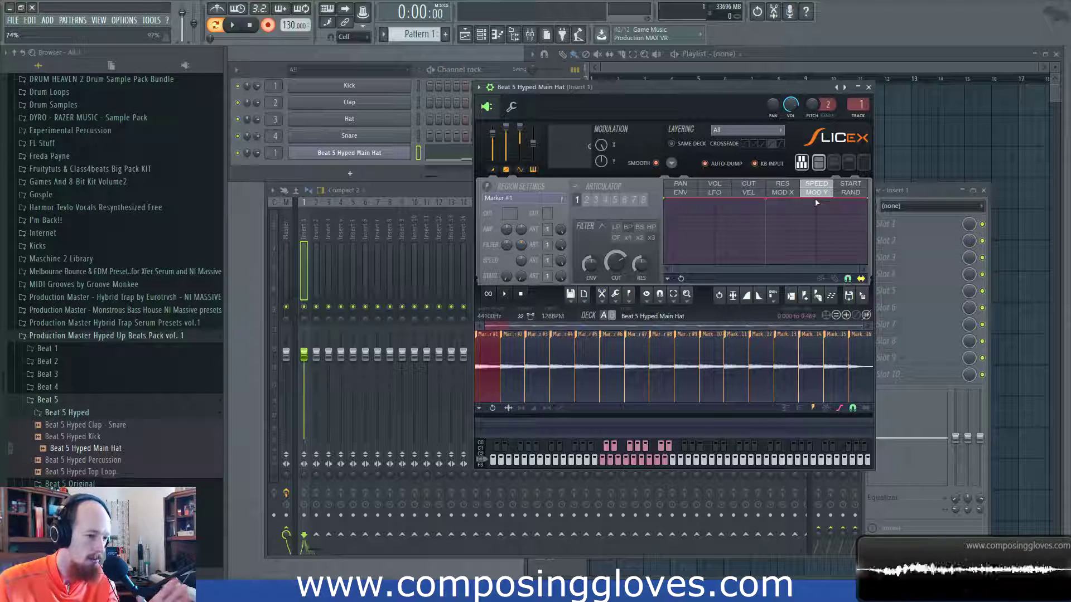
left_click(782, 192)
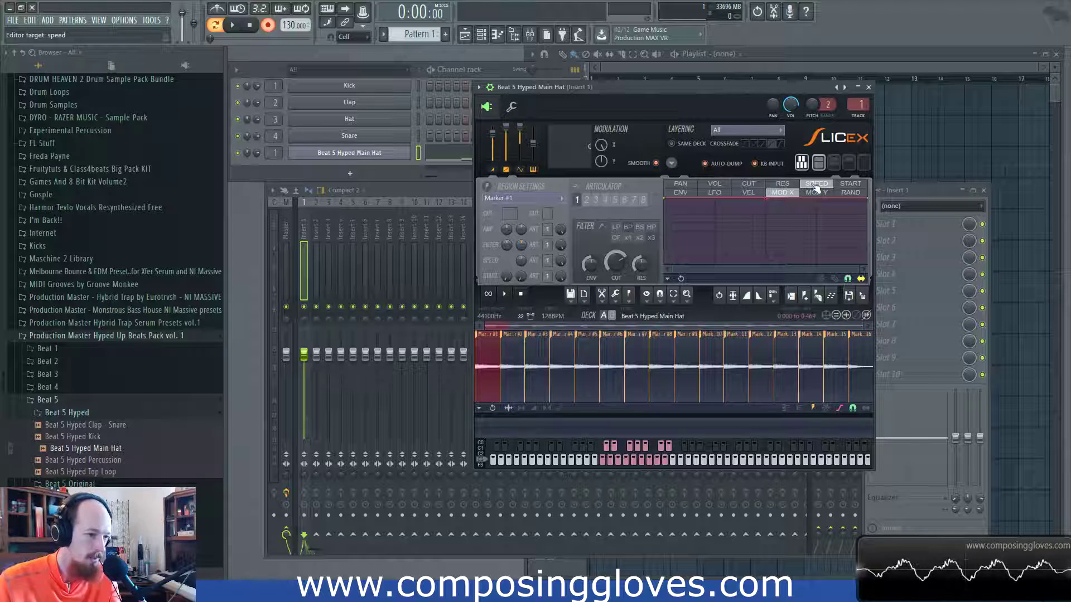
left_click_drag(665, 199, 663, 262)
Step: Audition the first slice while varying Modulation X between maximum and minimum, and return the start of the speed mapping to maximum
left_click_drag(601, 145, 601, 123)
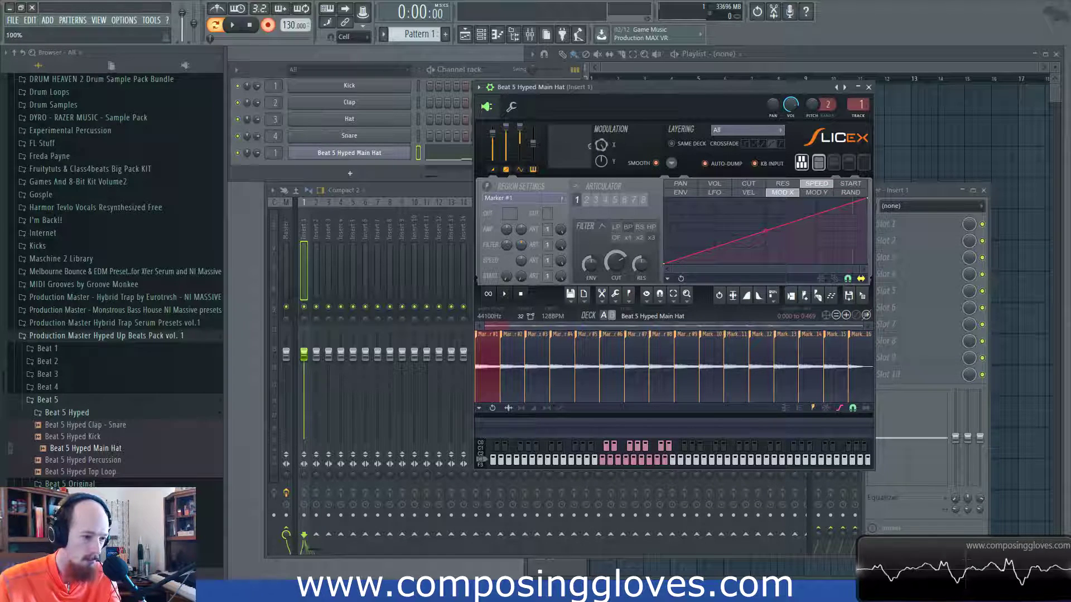
key("z")
key("z")
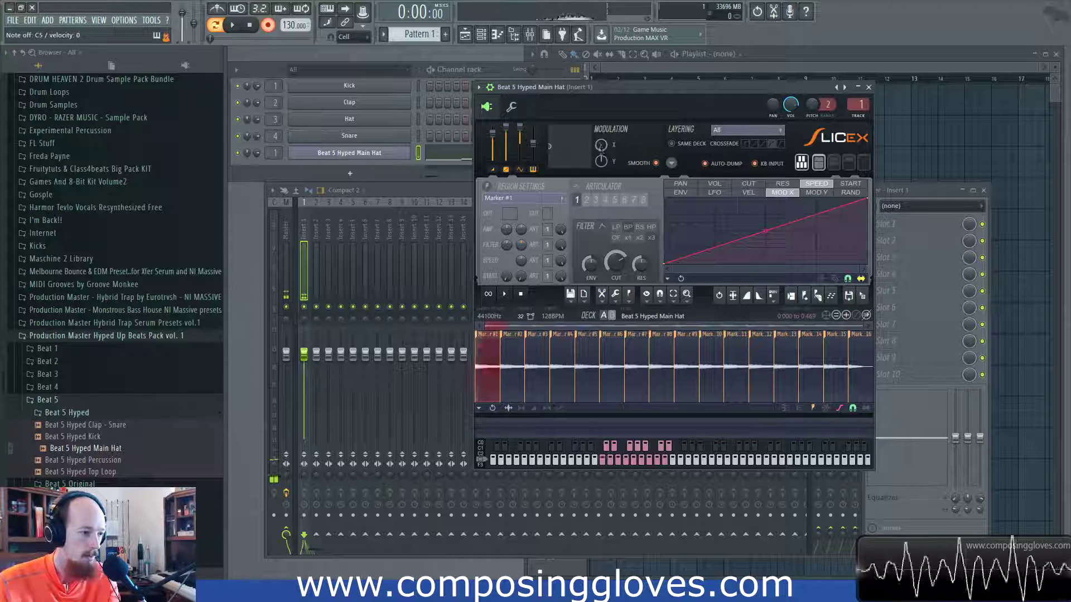
left_click_drag(664, 263, 671, 173)
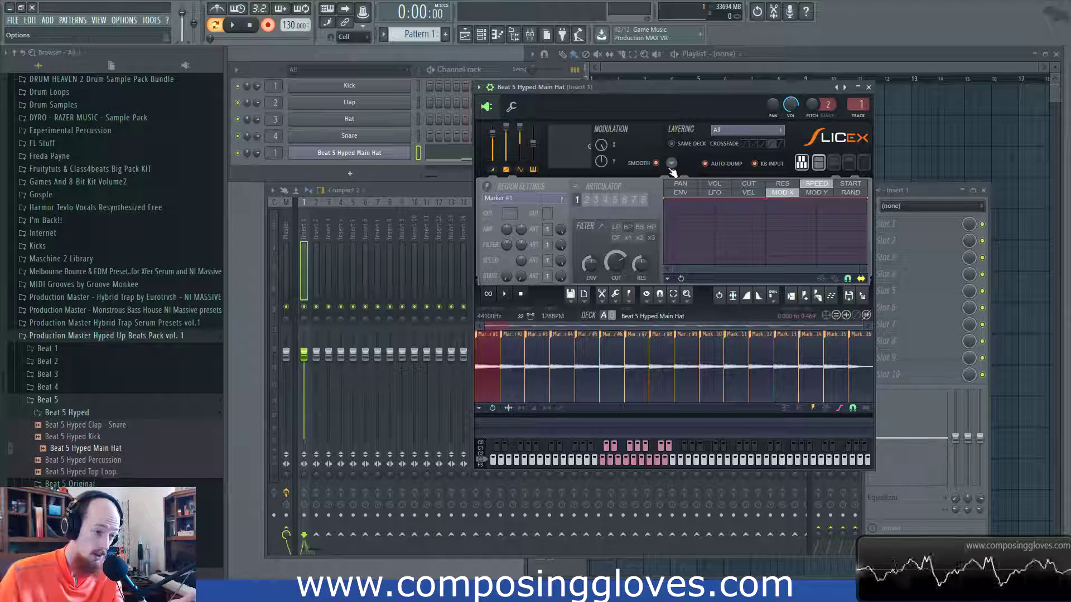
Step: Browse the envelope state files available for the speed envelope and close the file dialog without opening one
left_click(676, 192)
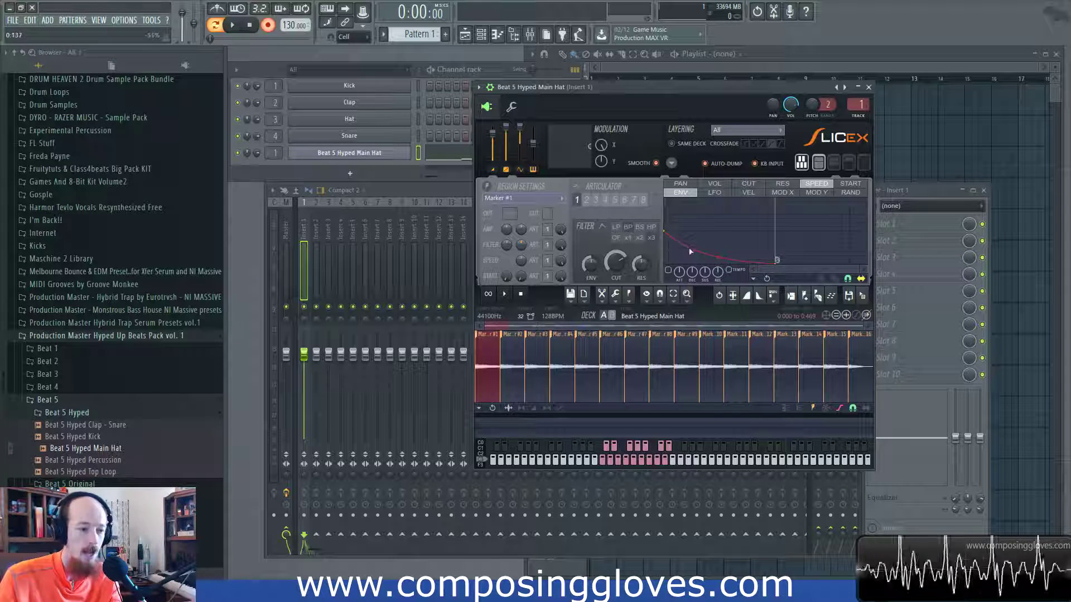
left_click(784, 185)
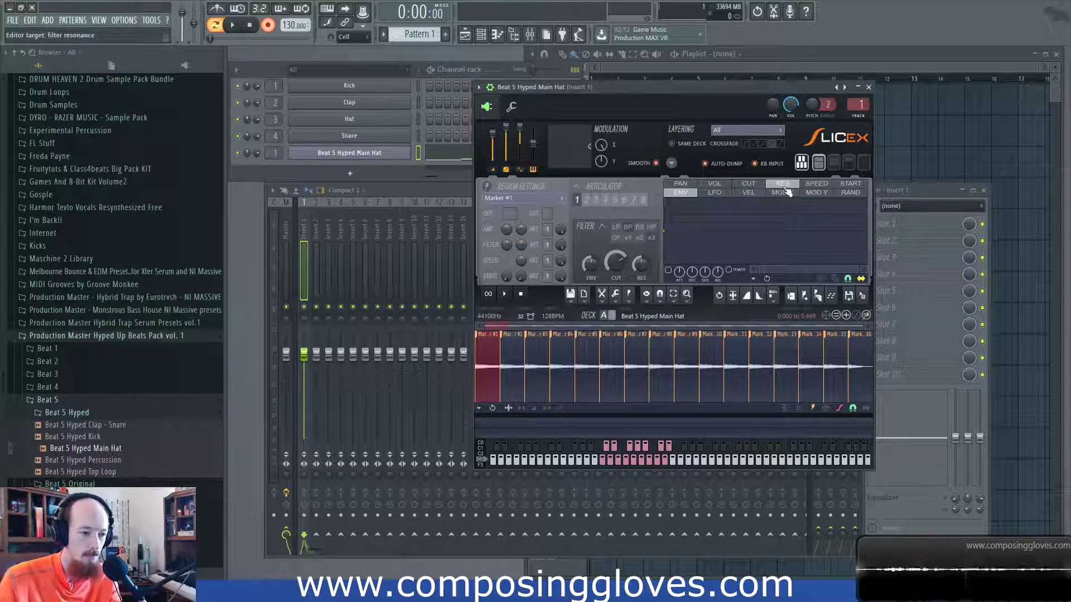
left_click(749, 192)
left_click(816, 184)
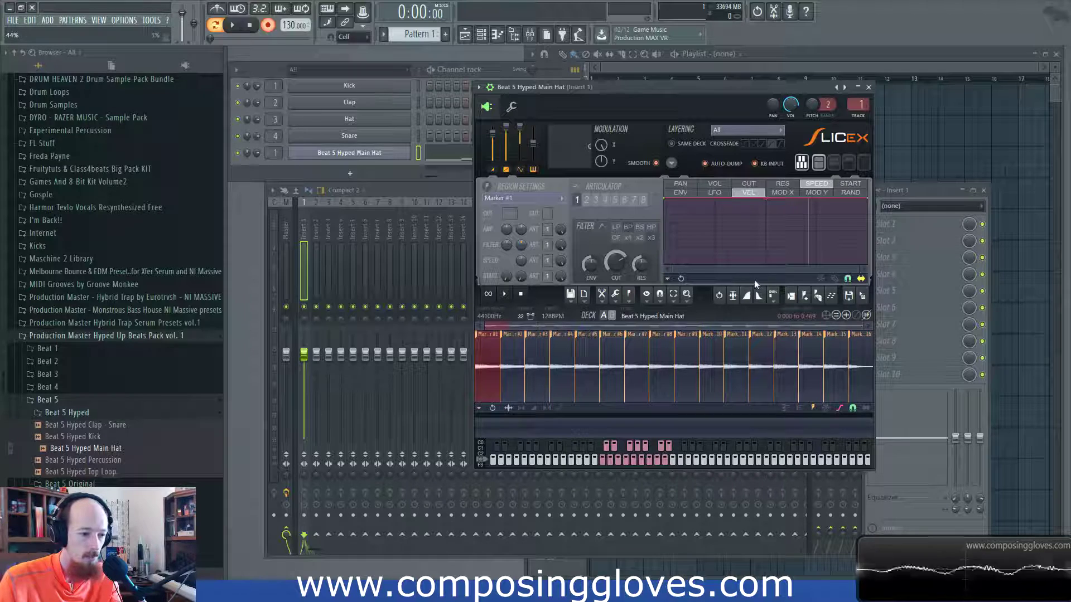
left_click(680, 193)
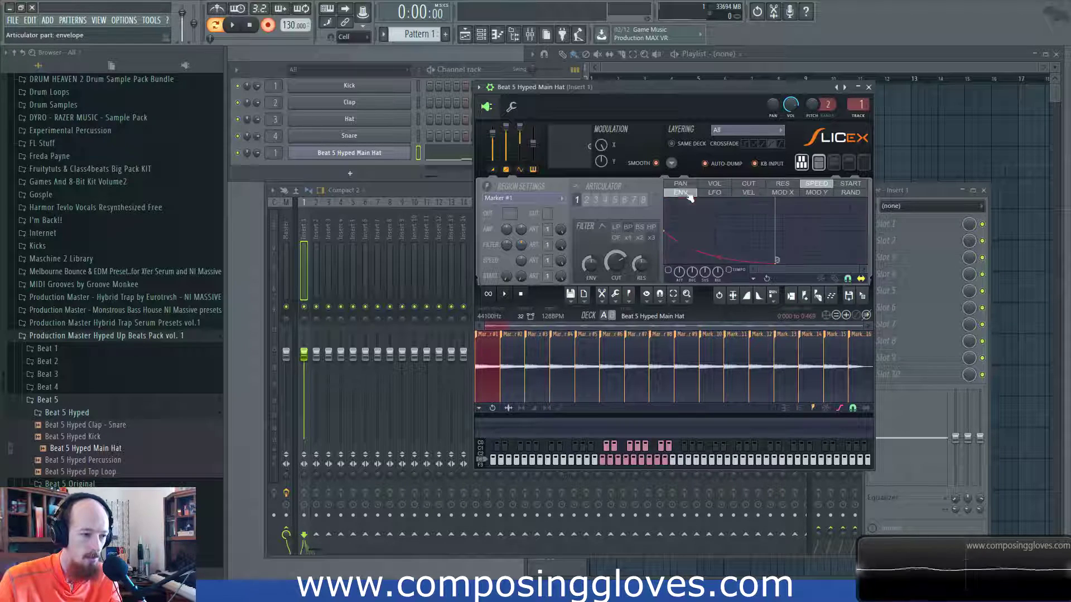
left_click(752, 278)
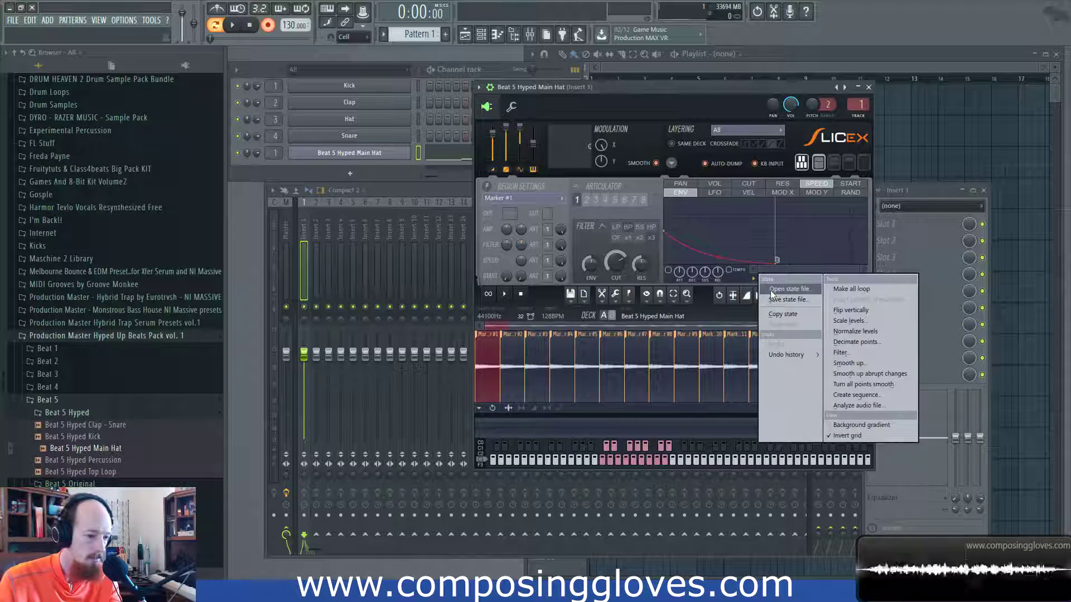
left_click(772, 289)
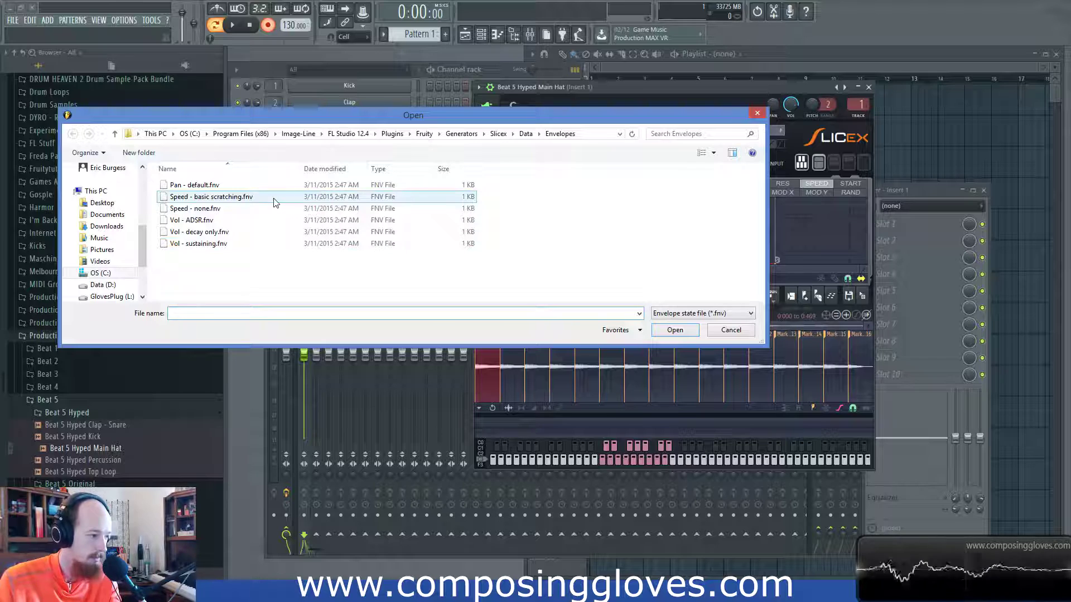
left_click(756, 113)
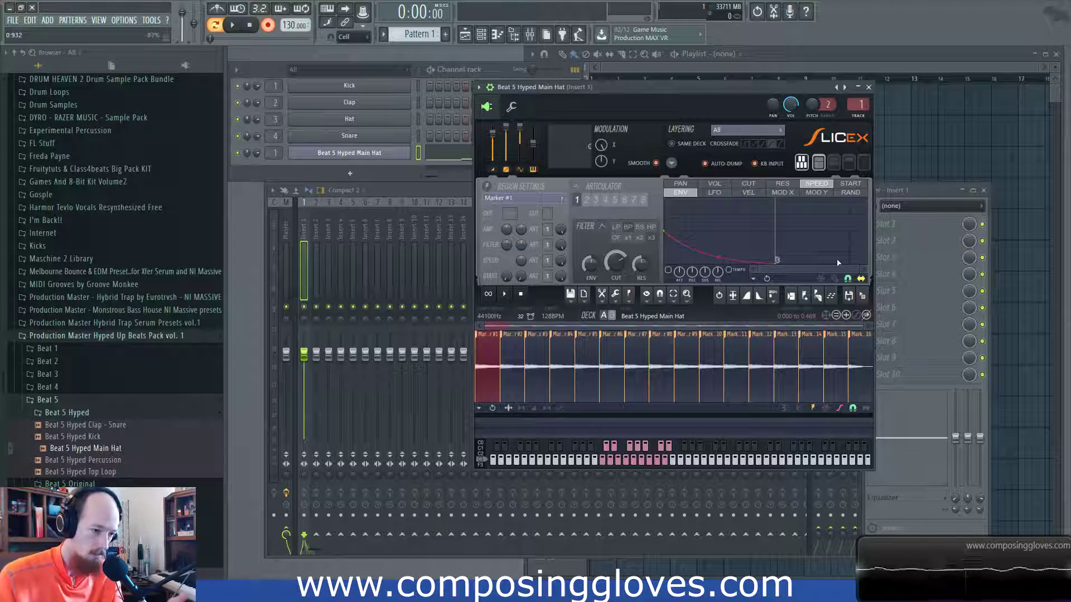
Step: Enable the speed envelope and audition the first slice repeatedly
left_click(755, 279)
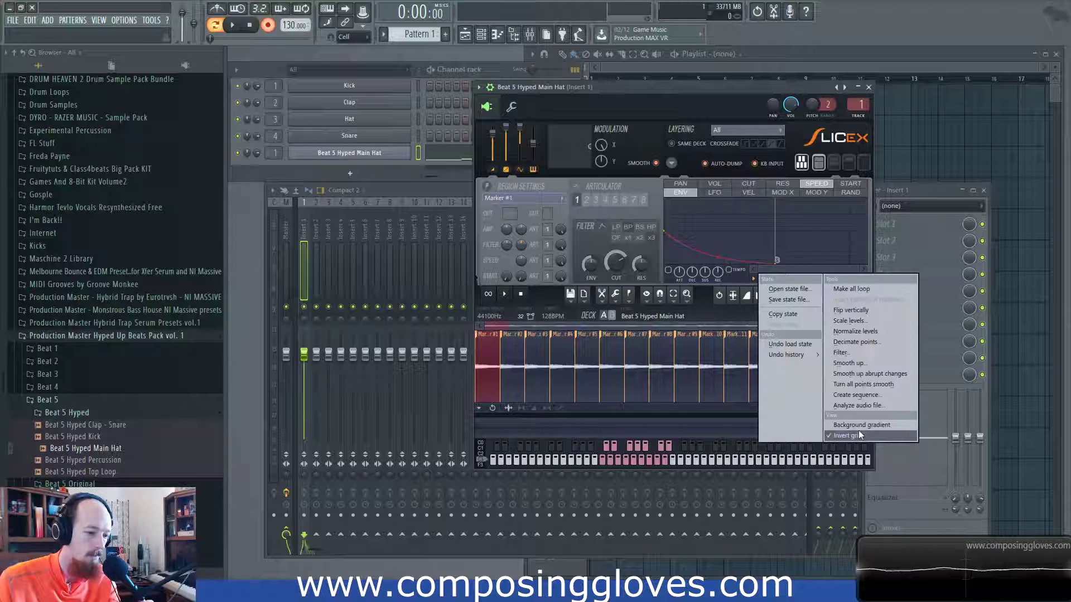
left_click(845, 231)
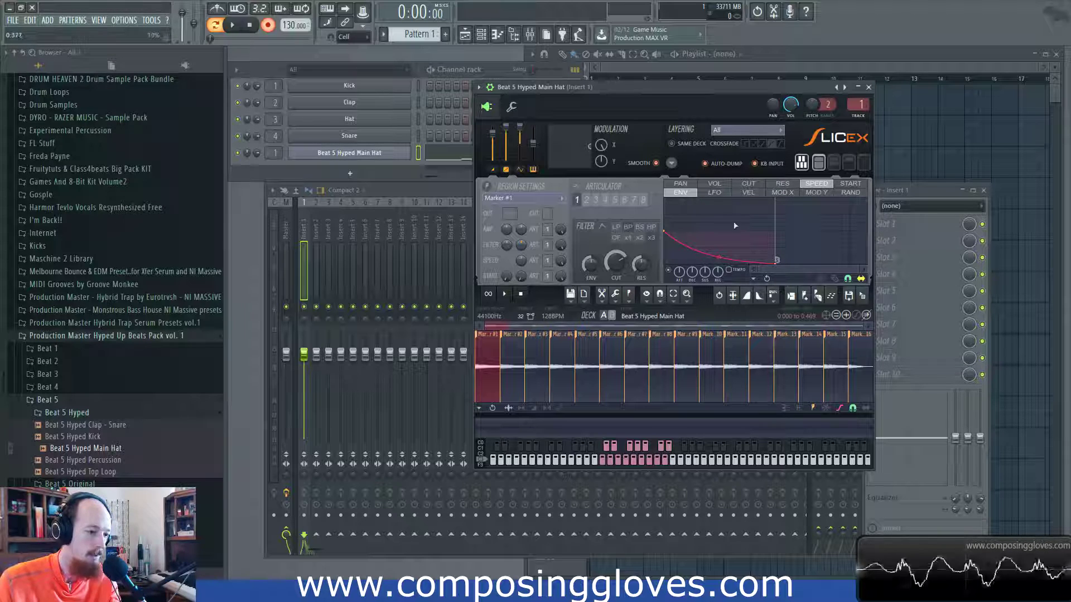
key("z")
key("z")
key("z")
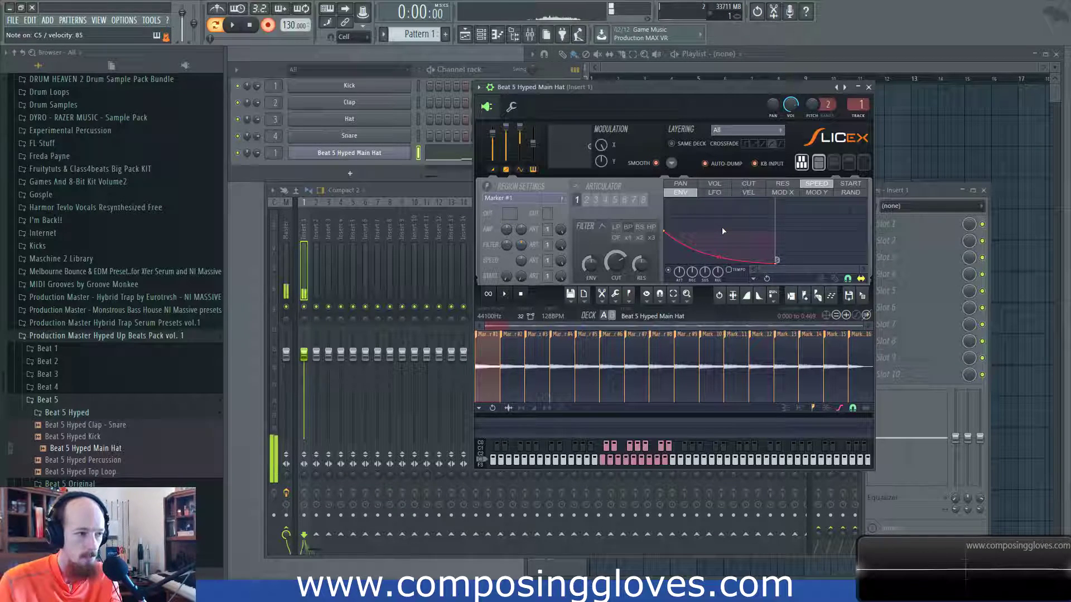
Step: Lower the start of the speed's modulation X mapping to form a rising ramp again and compare it with the speed envelope
left_click(785, 191)
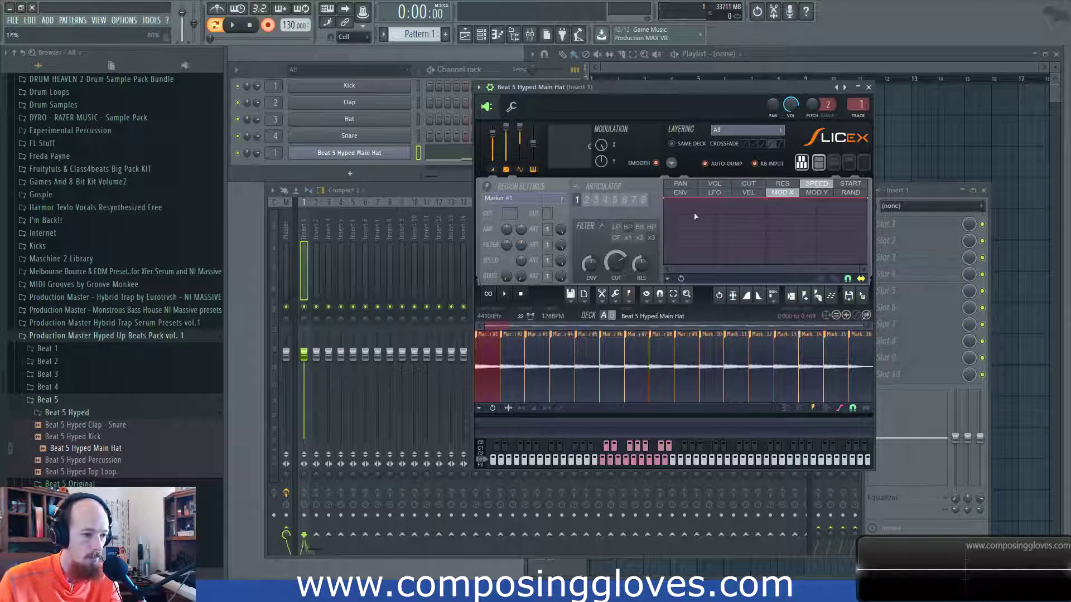
left_click_drag(664, 198, 650, 306)
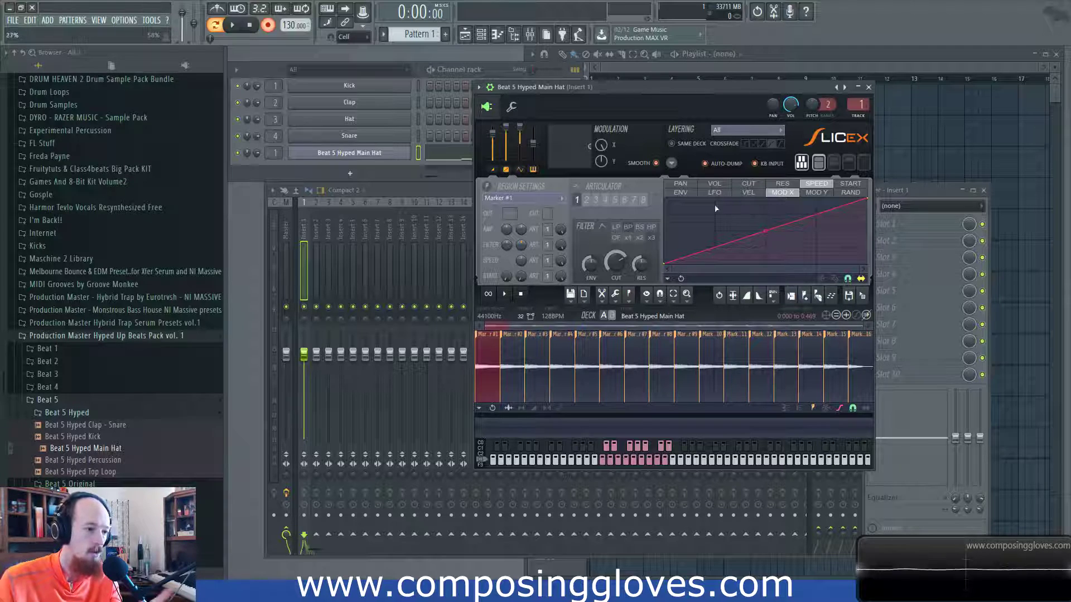
left_click(681, 192)
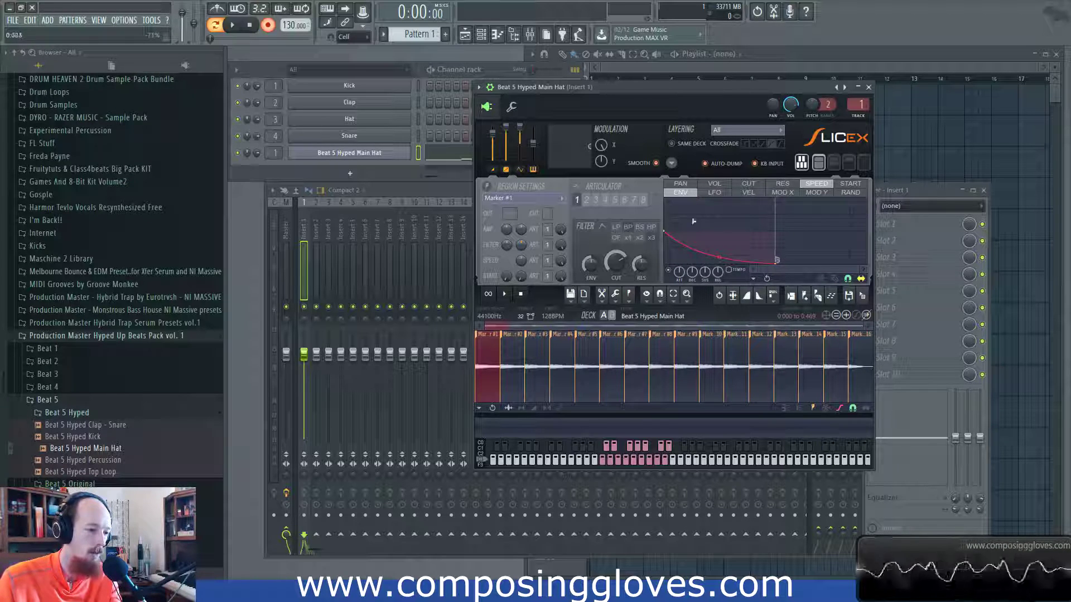
left_click(780, 192)
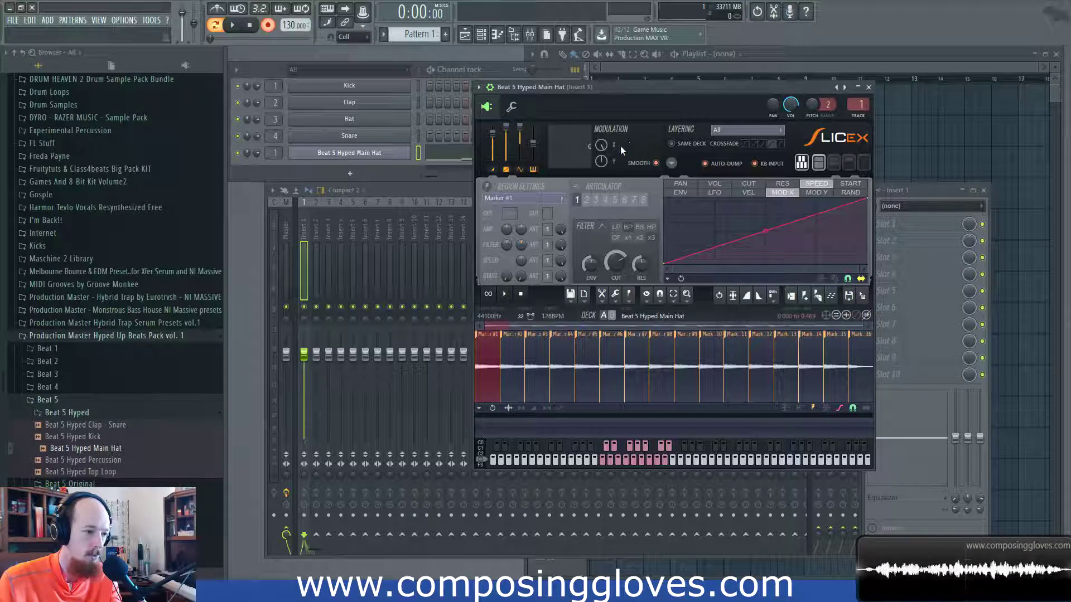
Step: Set Modulation X to 25% and audition the first slice repeatedly with the falling speed envelope
left_click_drag(603, 147, 602, 180)
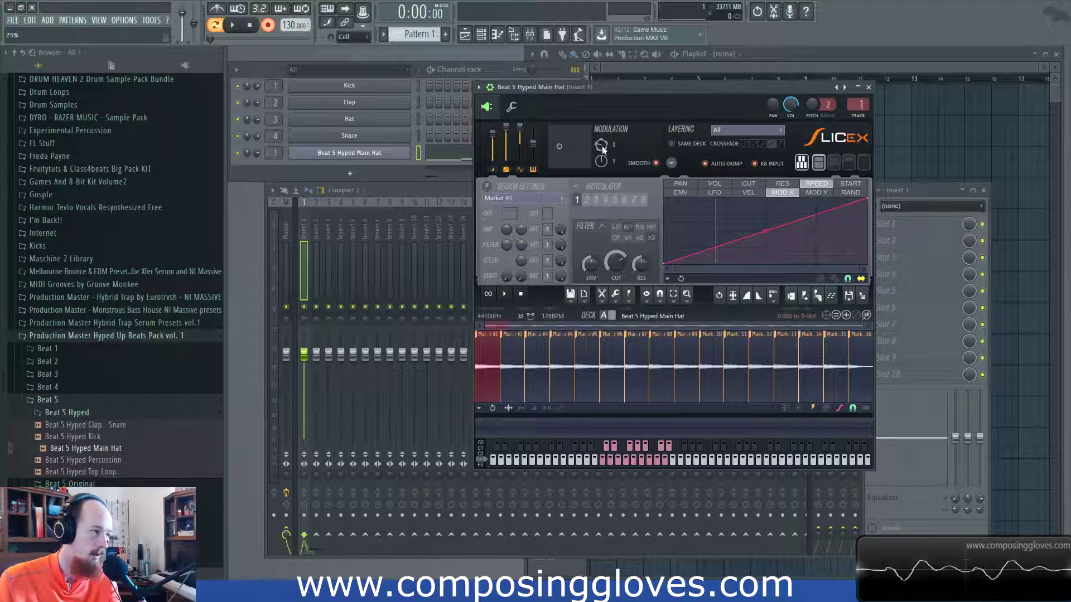
key("z")
key("z")
key("z")
key("z")
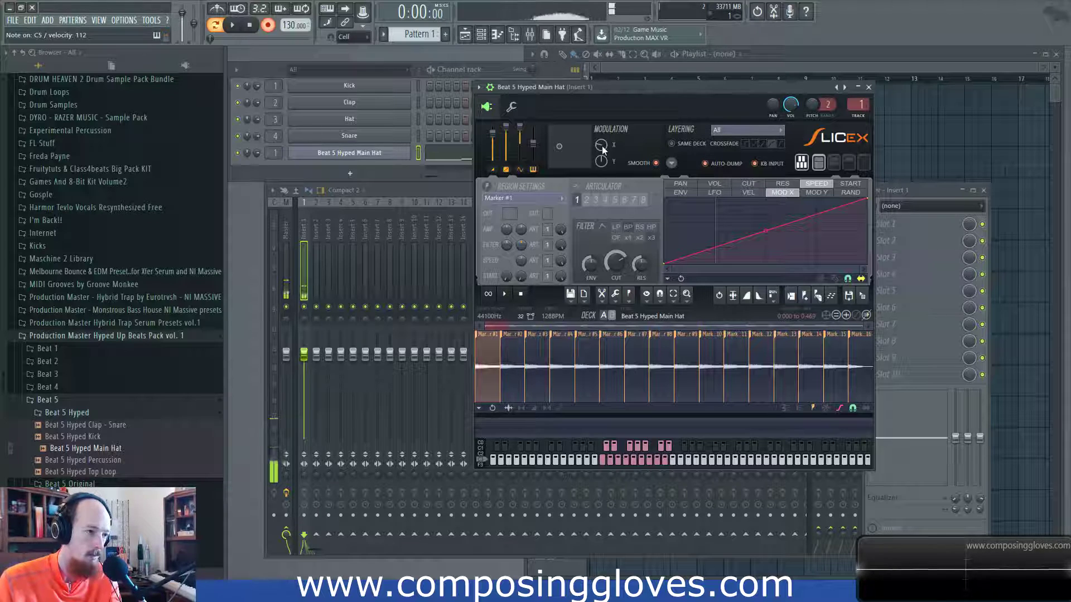
key("z")
key("z")
key("z")
Step: Audition the first slice with Modulation X at maximum and at minimum
left_click_drag(602, 147, 602, 67)
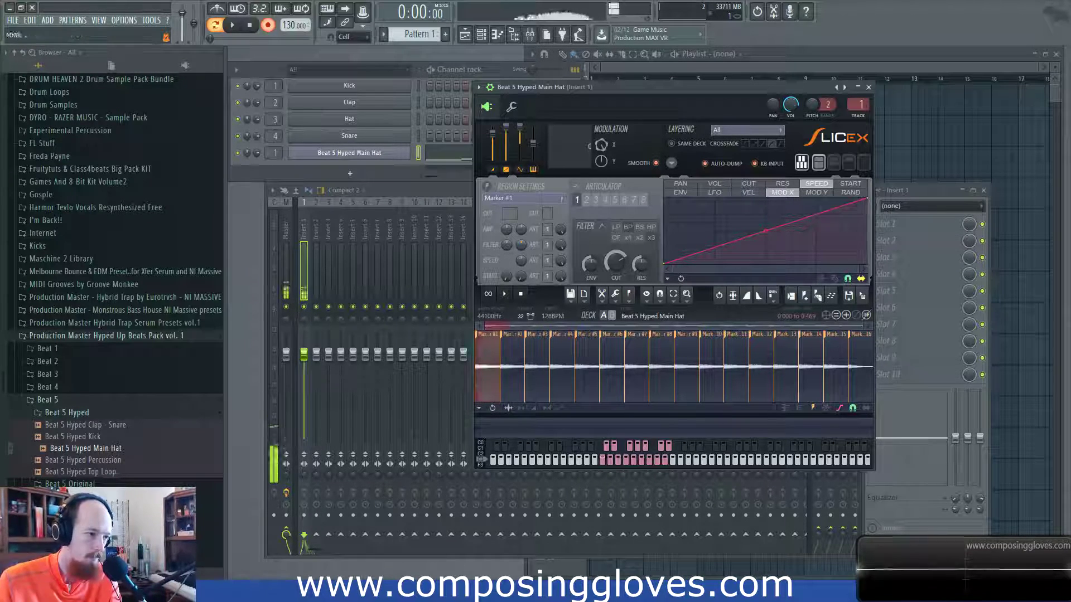
key("z")
key("z")
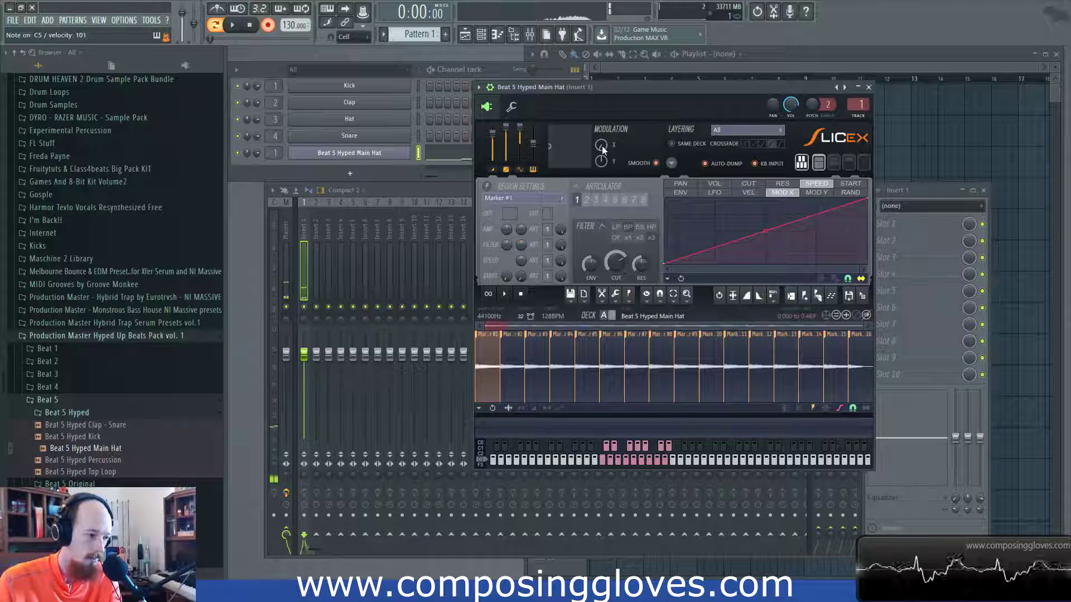
Step: Display the speed envelope and sweep Modulation X from minimum up to about 58%
left_click(680, 192)
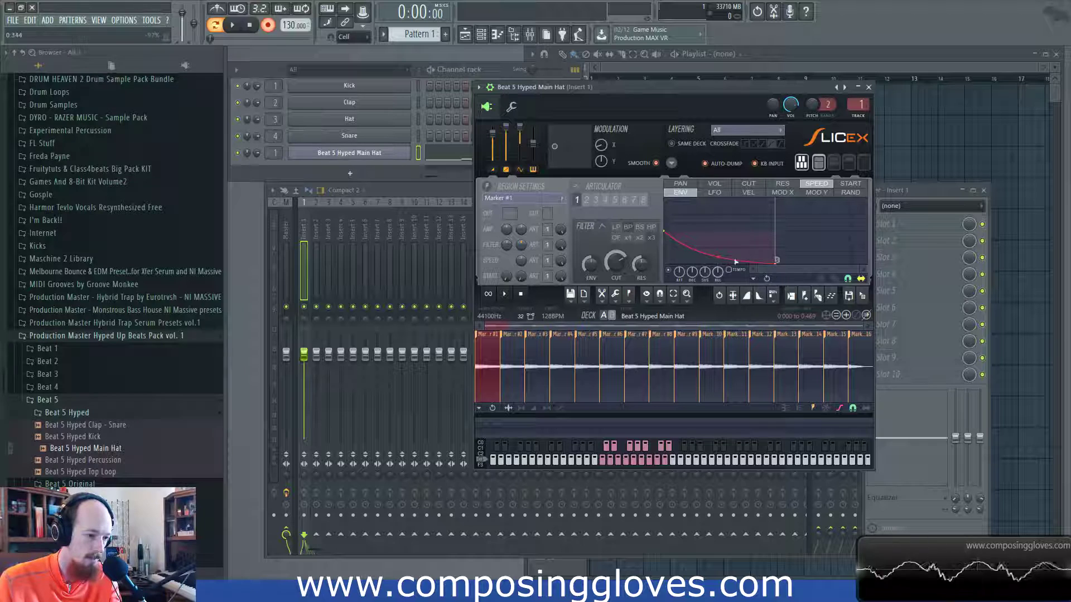
mouse_move(600, 146)
left_mouse_down()
mouse_move(600, 100)
mouse_move(602, 148)
left_mouse_up()
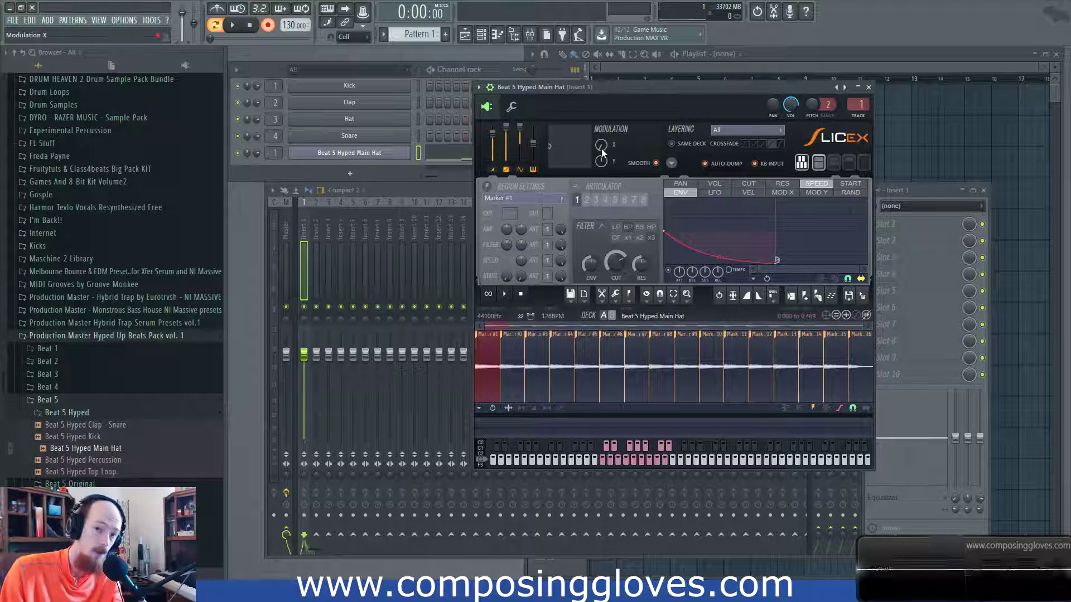
left_click_drag(601, 149, 602, 143)
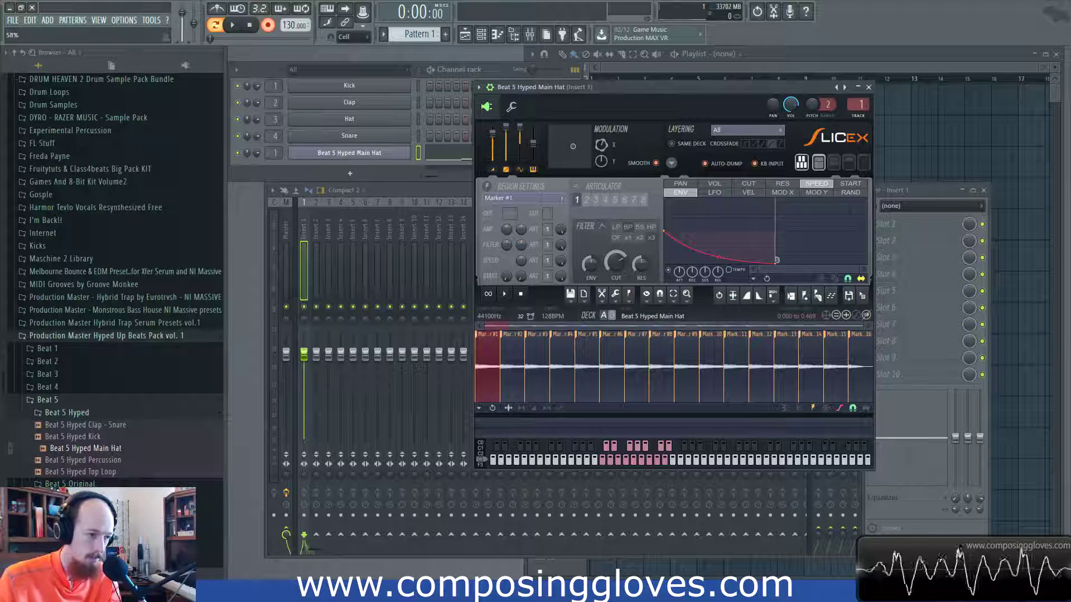
Step: Lower Modulation X, and display the start offset and pan targets of articulator 1
left_click_drag(601, 145, 601, 178)
left_click(850, 184)
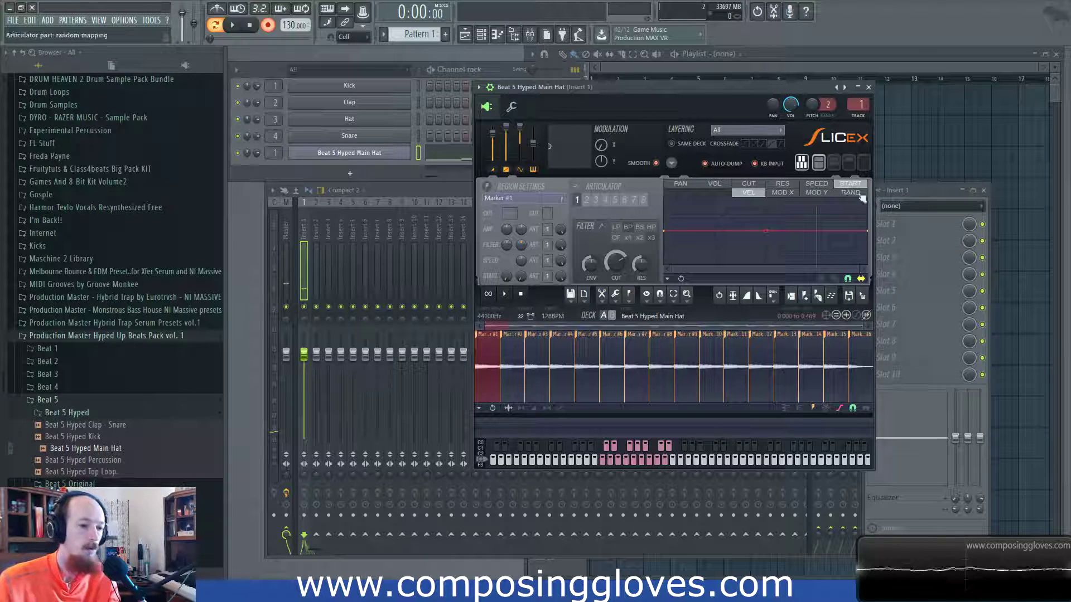
left_click(680, 184)
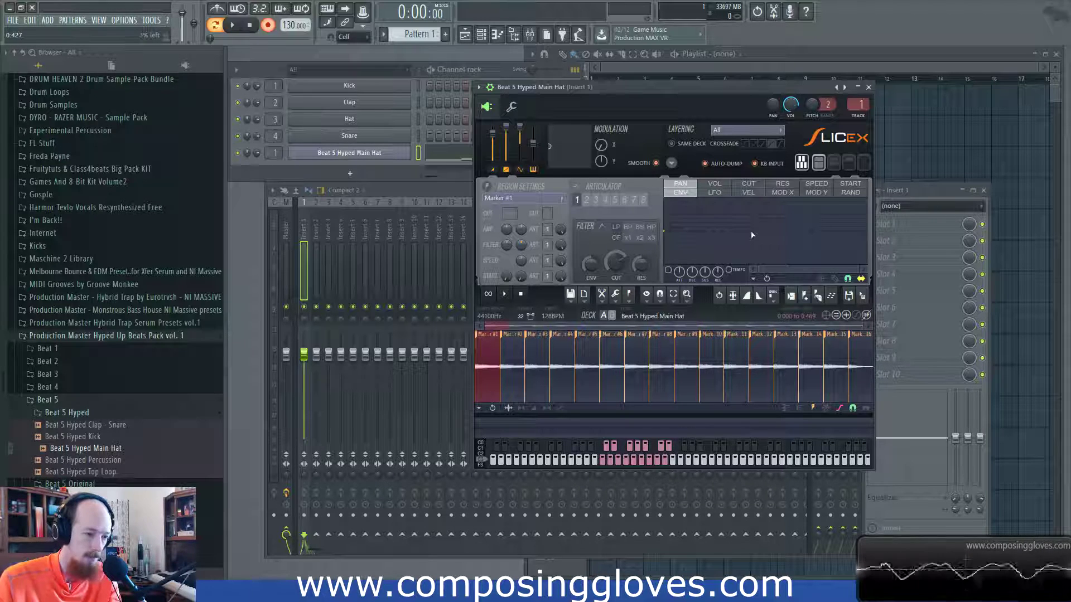
Step: Switch to articulator 8 and view its random mapping for the pan, cutoff and start targets
left_click(643, 202)
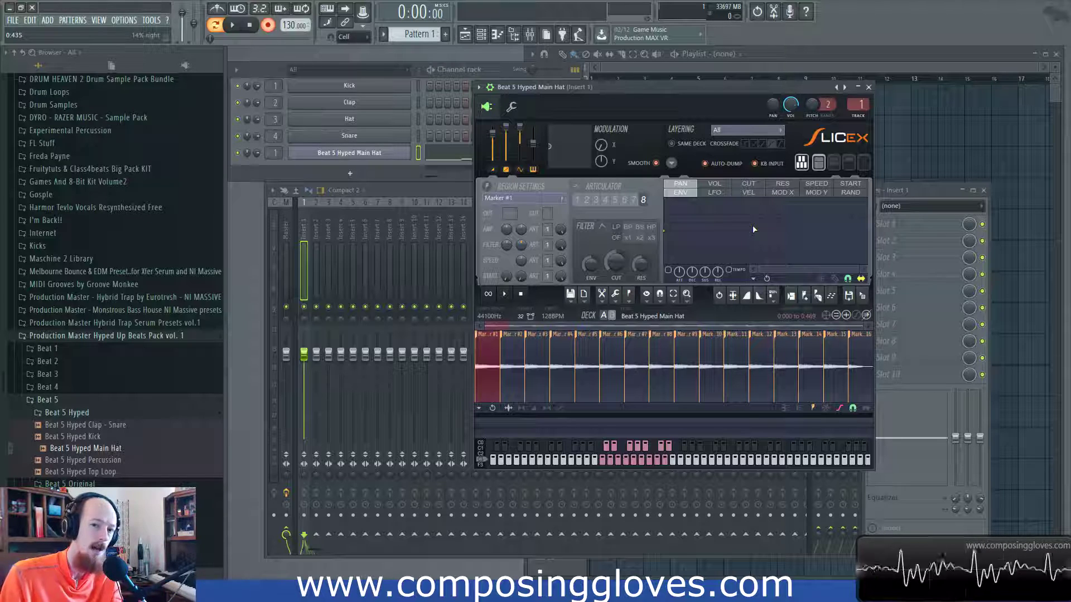
left_click(850, 192)
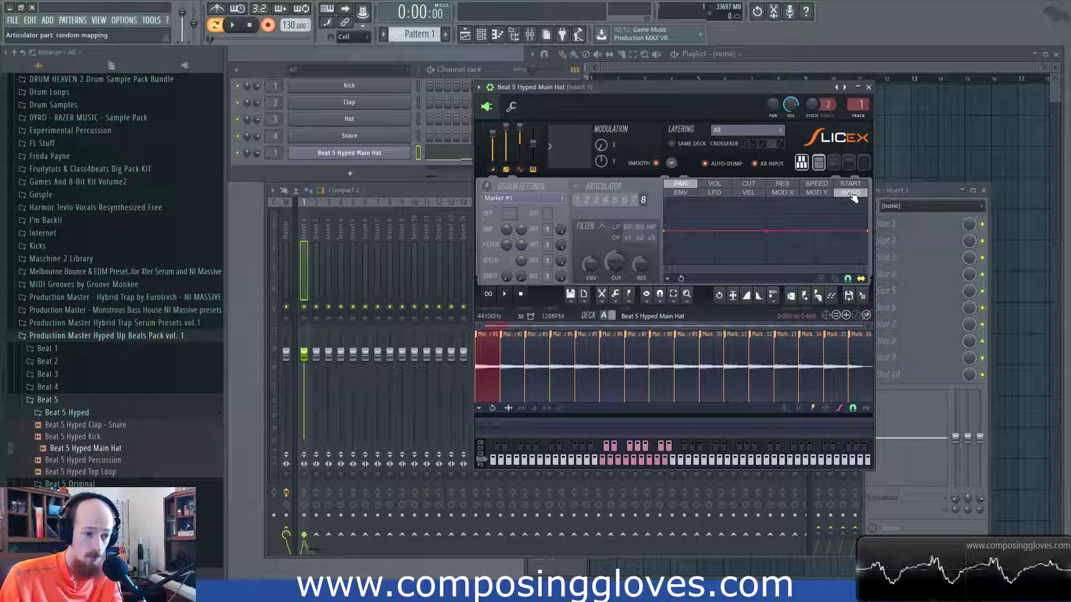
left_click(748, 184)
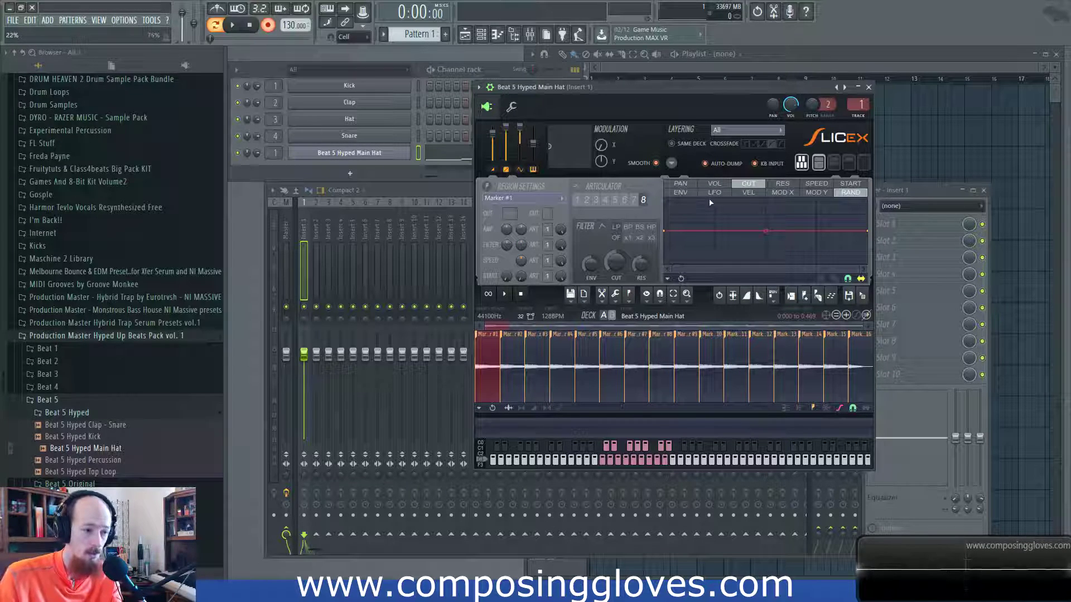
left_click(859, 185)
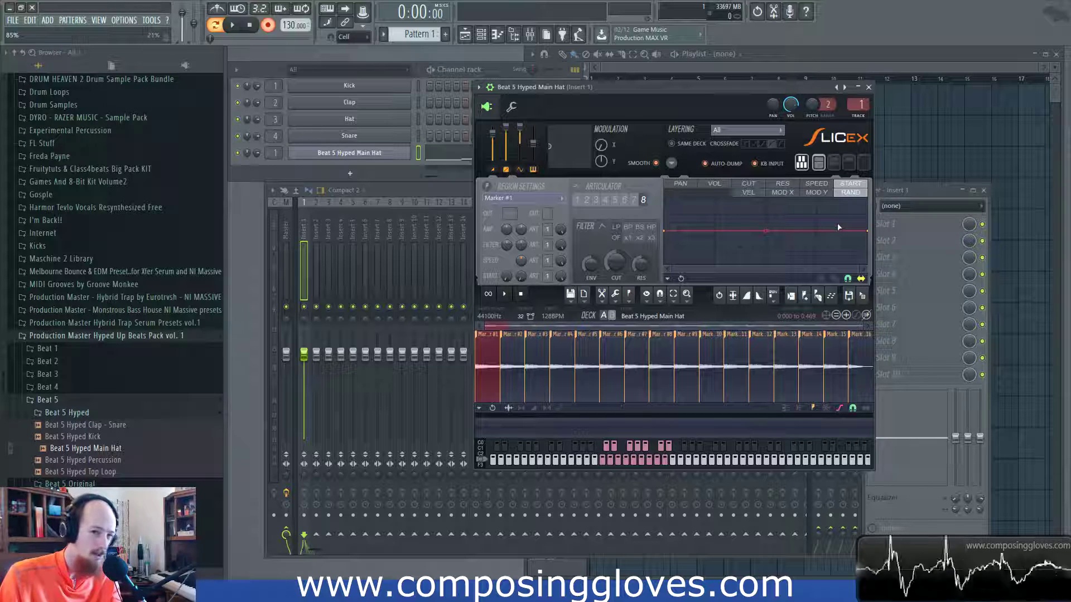